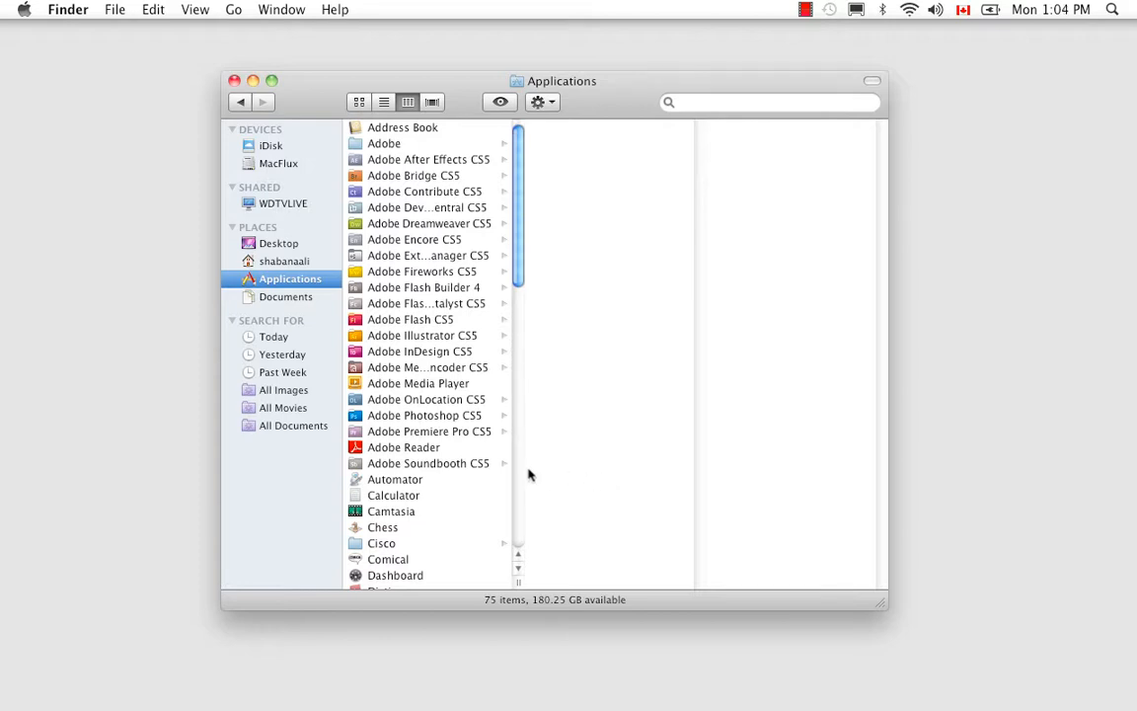
Step: Launch Adobe Premiere Pro CS5 from the Applications folder and start a new project
{"action": "left_click", "coordinate": [472, 435]}
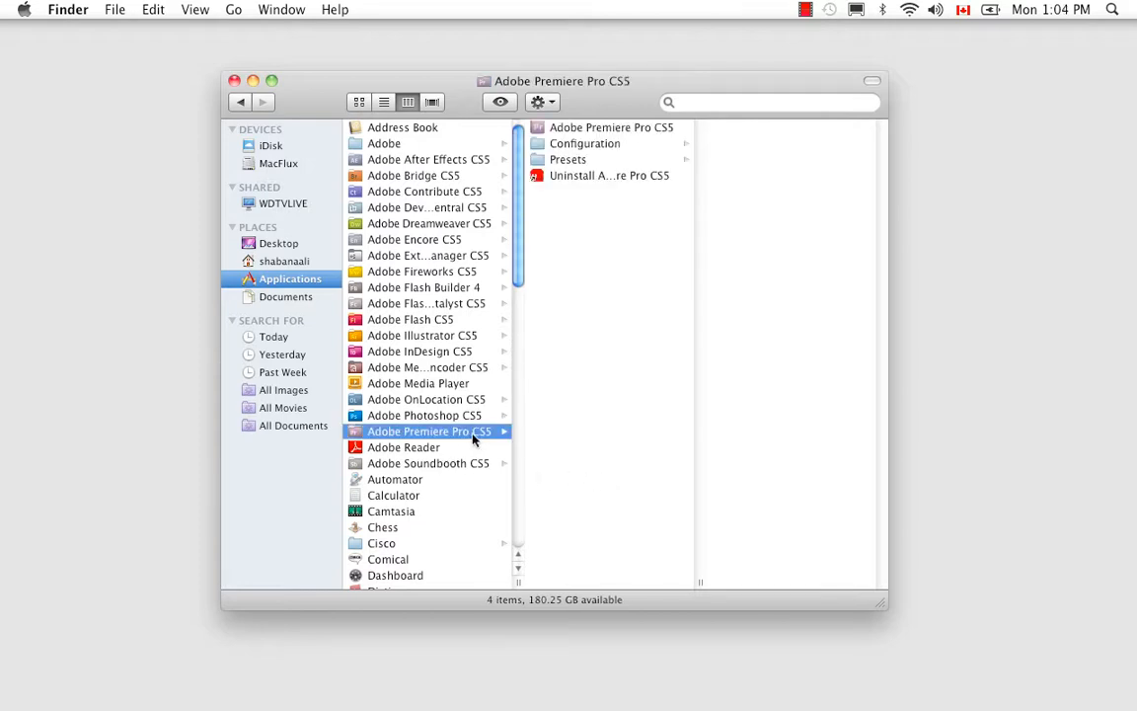
{"action": "left_click", "coordinate": [594, 131]}
{"action": "double_click", "coordinate": [594, 131]}
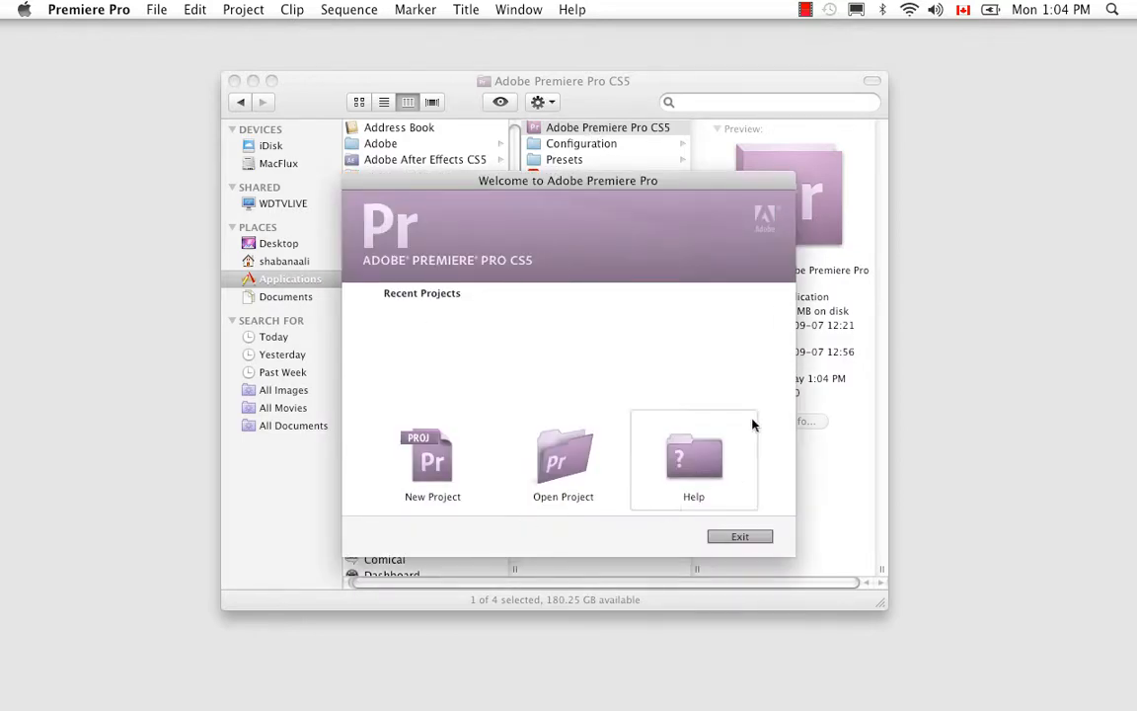
{"action": "left_click", "coordinate": [432, 459]}
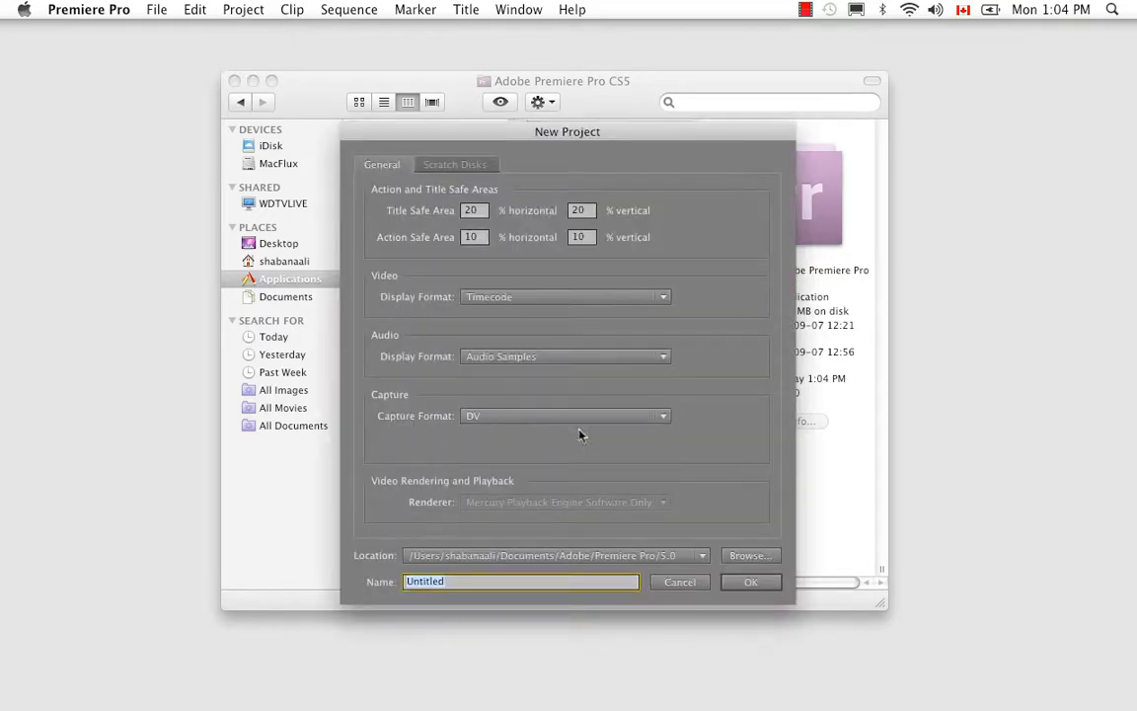
Step: Set the new project's location to the Pack22 folder inside ANP2 Scenes in the home folder
{"action": "left_click", "coordinate": [750, 556]}
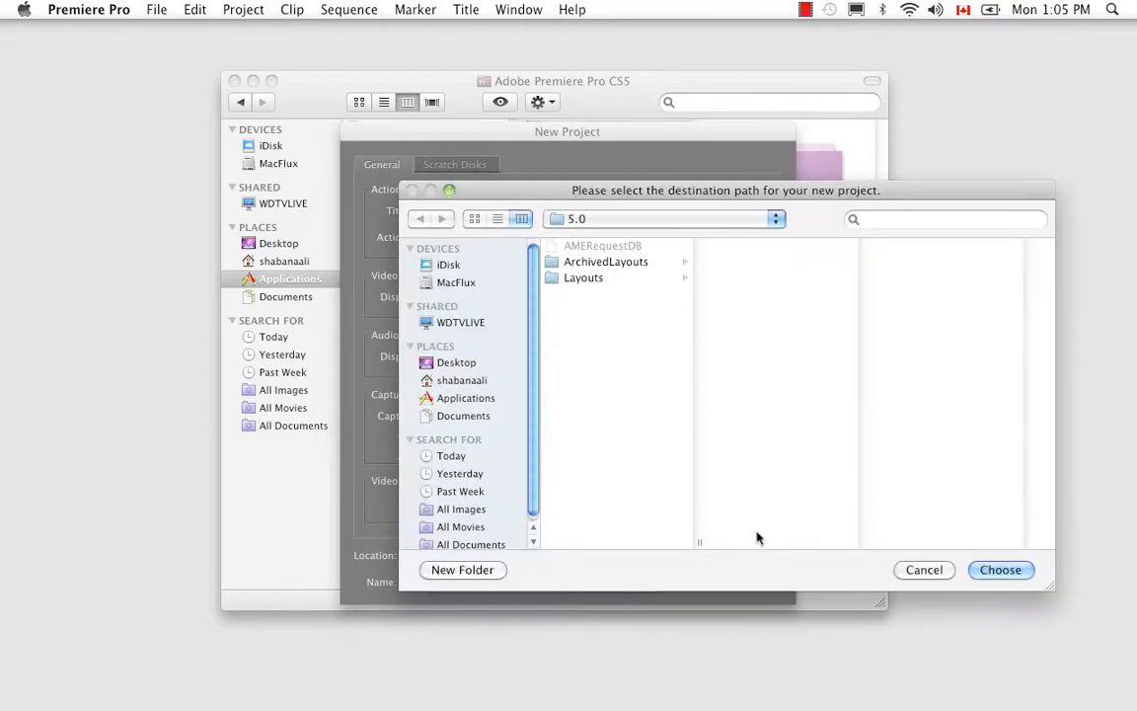
{"action": "left_click", "coordinate": [776, 223]}
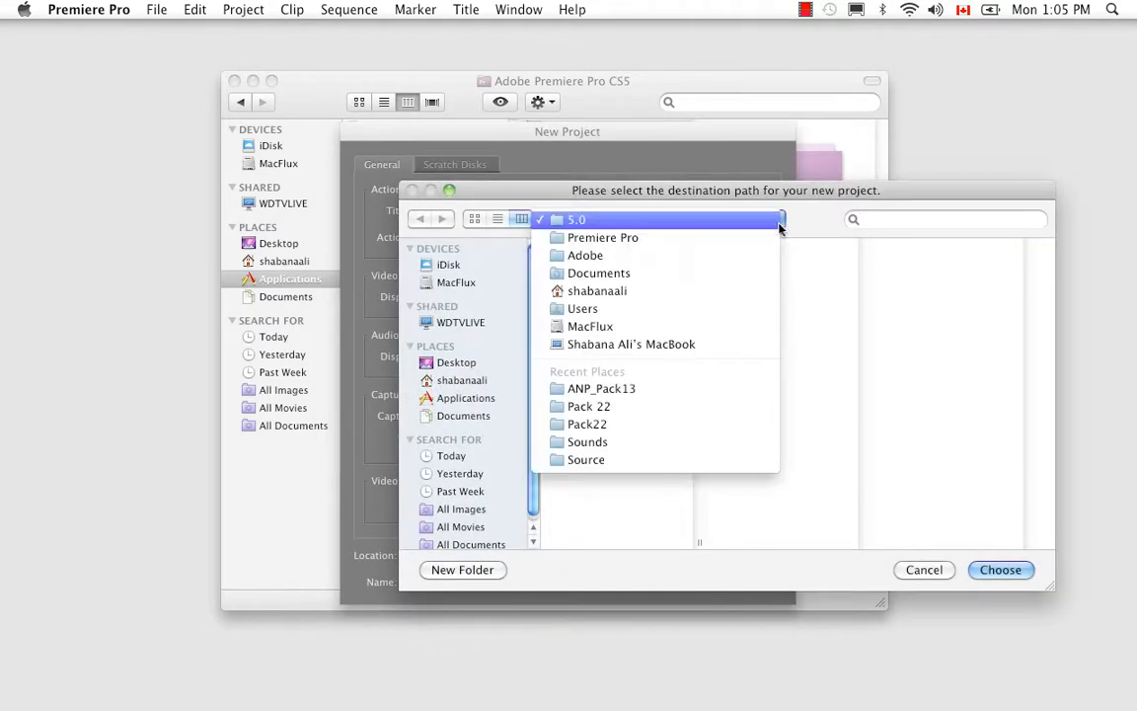
{"action": "left_click", "coordinate": [671, 293]}
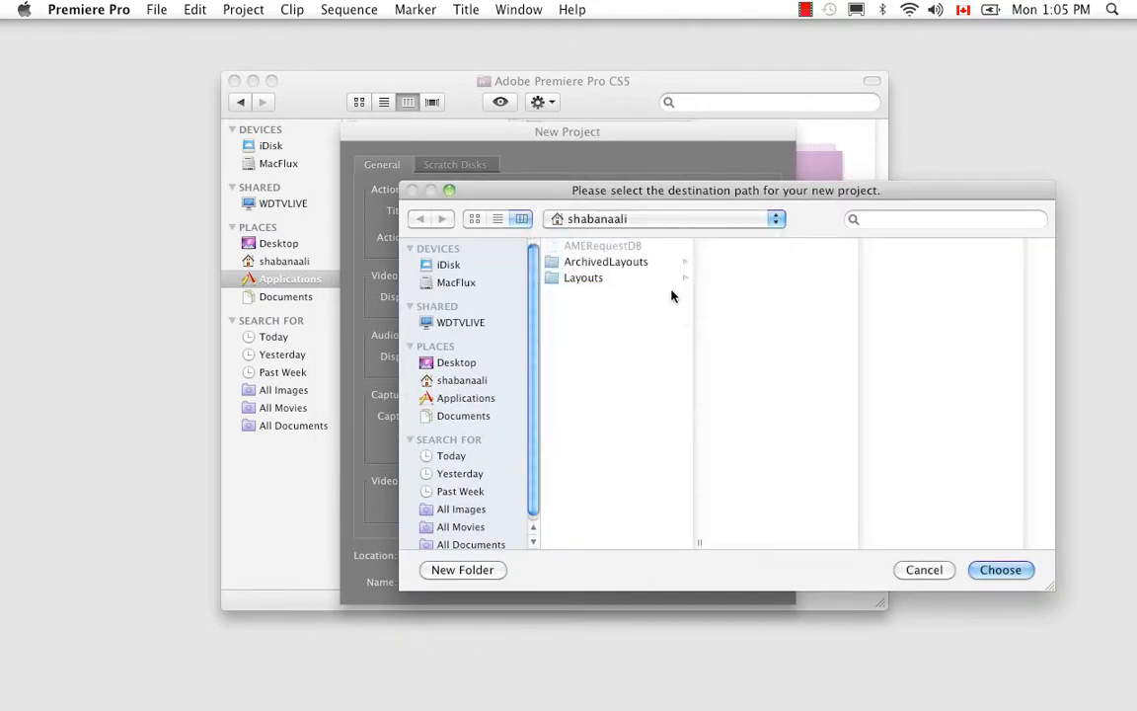
{"action": "left_click", "coordinate": [549, 245]}
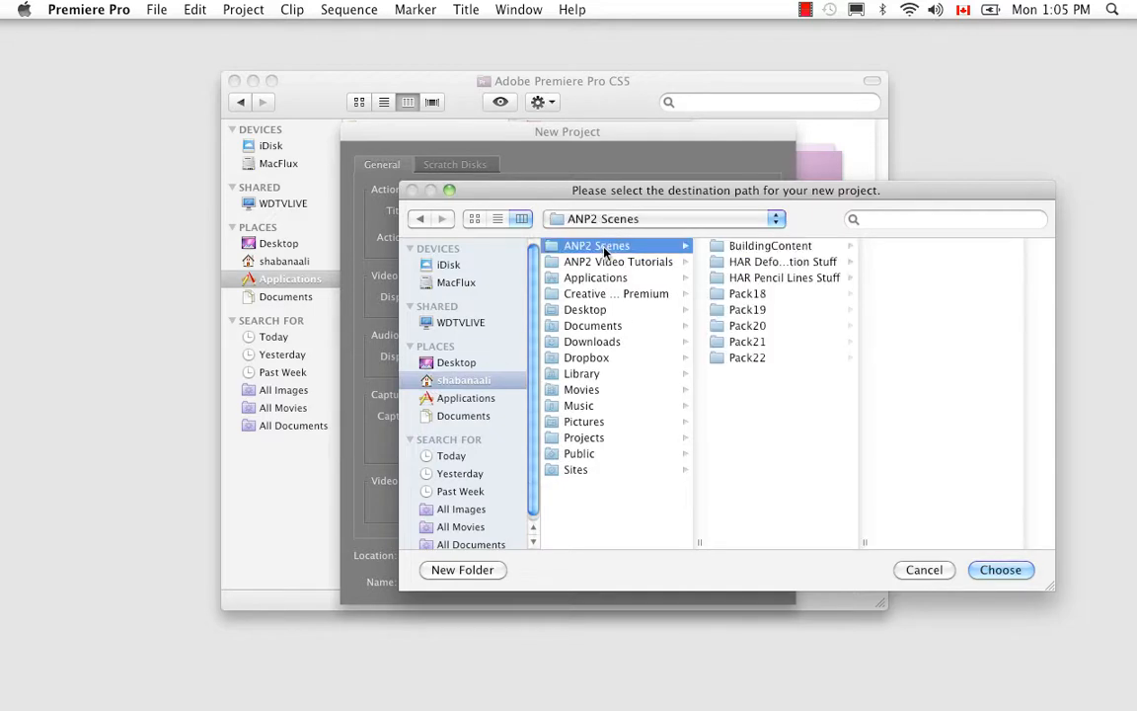
{"action": "left_click", "coordinate": [758, 359]}
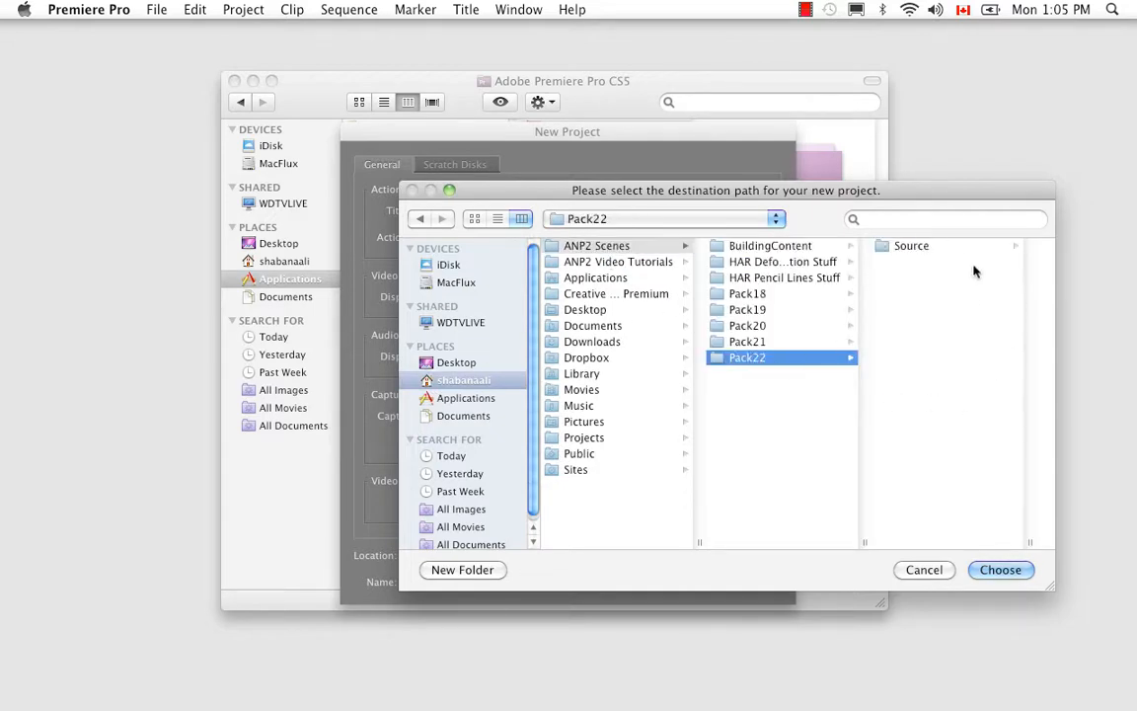
{"action": "left_click_drag", "start_coordinate": [932, 193], "coordinate": [758, 216]}
{"action": "left_click", "coordinate": [725, 263]}
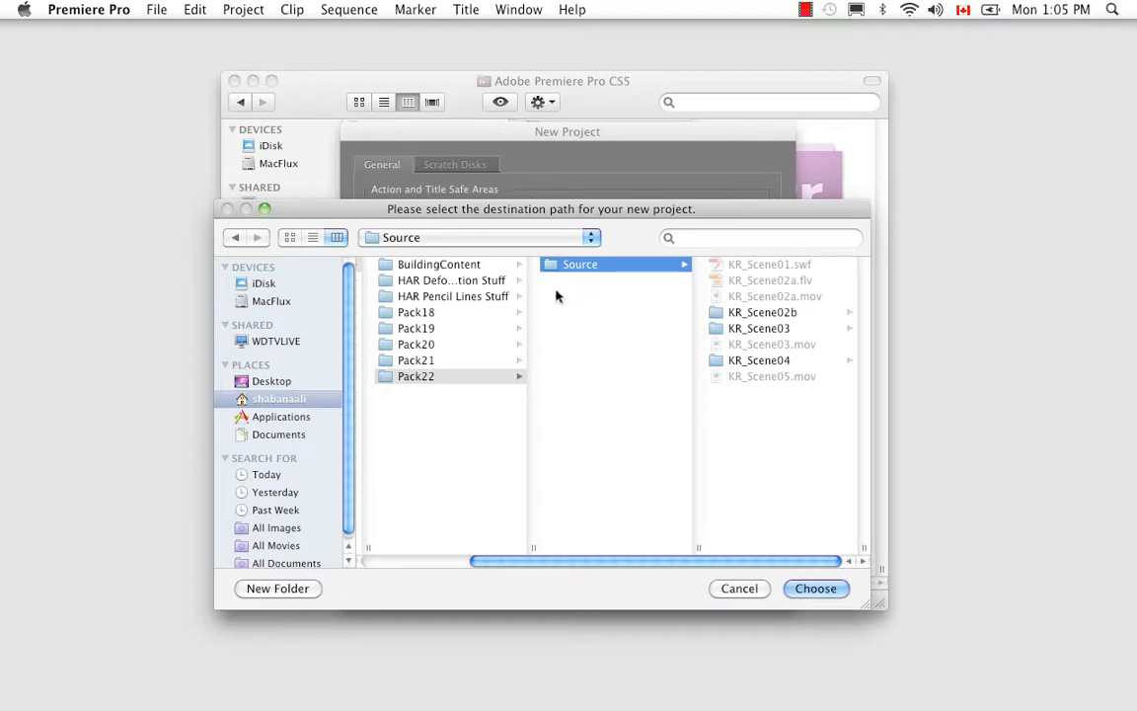
{"action": "left_click", "coordinate": [412, 377]}
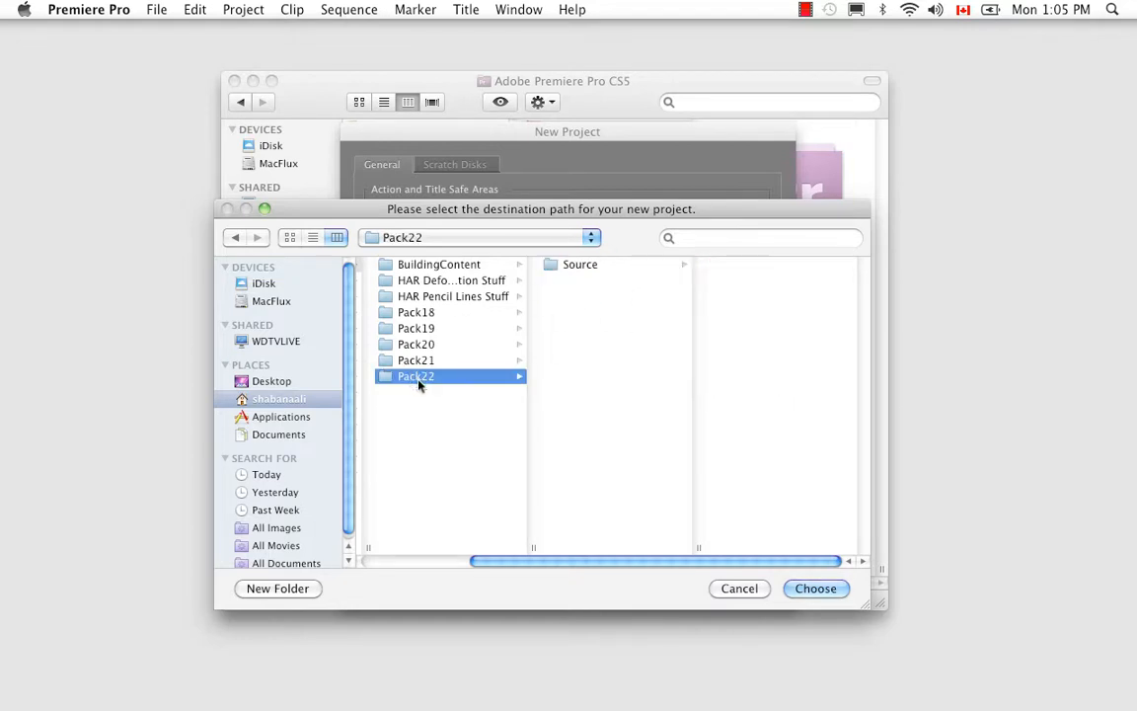
{"action": "left_click", "coordinate": [816, 588]}
Step: Name the project KarateRabbit_Intro and confirm the new project settings
{"action": "double_click", "coordinate": [441, 582]}
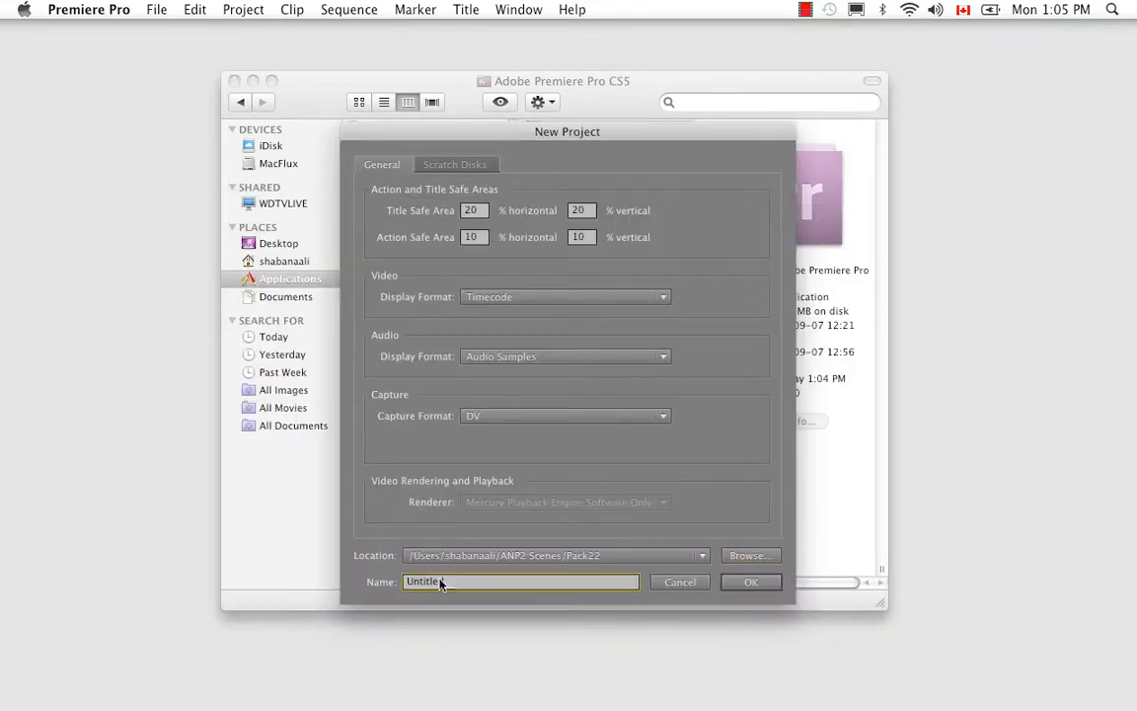
{"action": "key", "text": "BackSpace"}
{"action": "type", "text": "KarateRabbit_Intro"}
{"action": "left_click", "coordinate": [750, 582]}
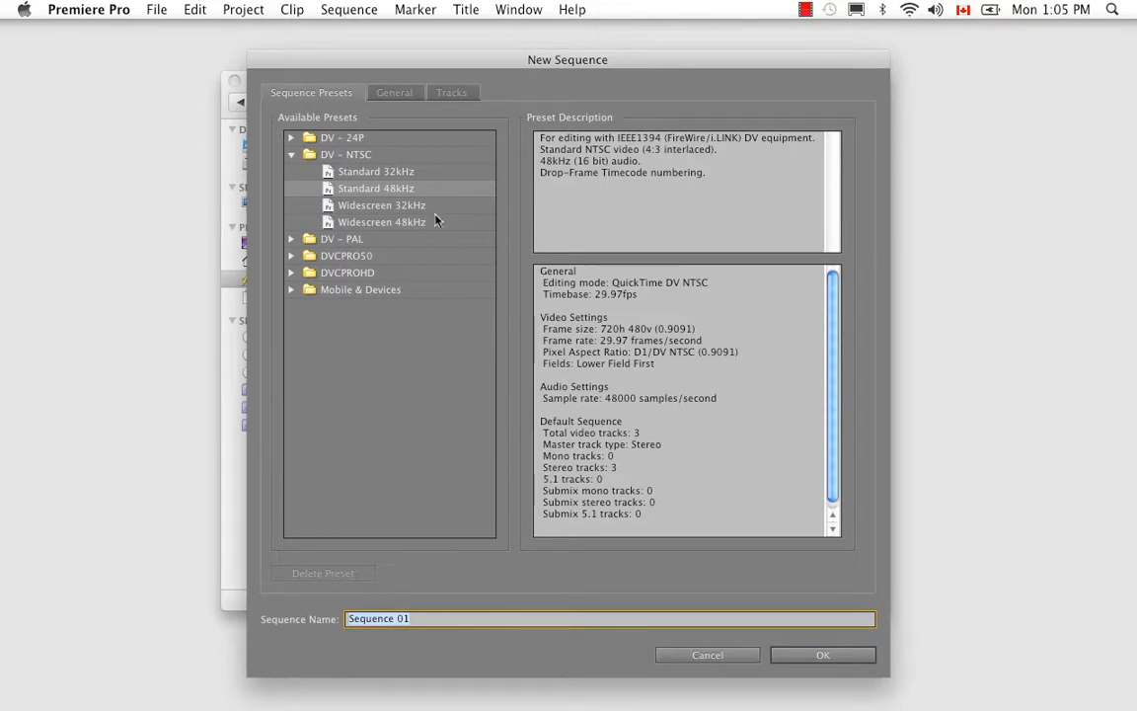
Step: In the new sequence's general settings, set the editing mode to Desktop and the timebase to 24.00 frames/second
{"action": "left_click", "coordinate": [400, 94]}
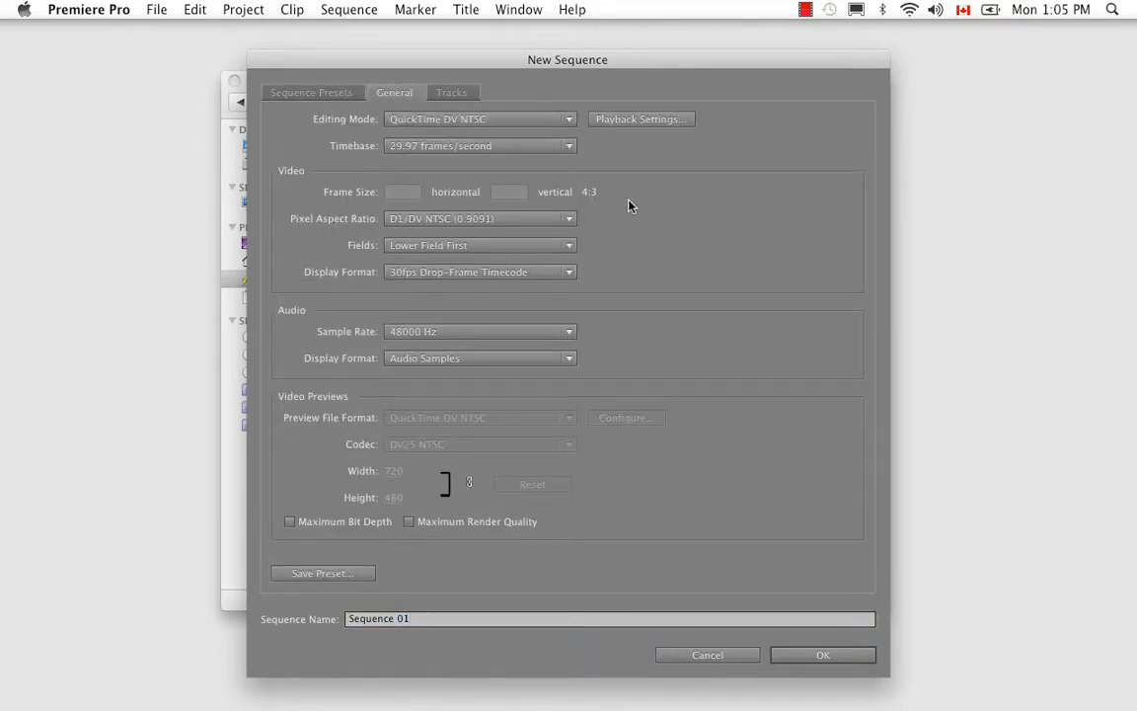
{"action": "left_click", "coordinate": [571, 119]}
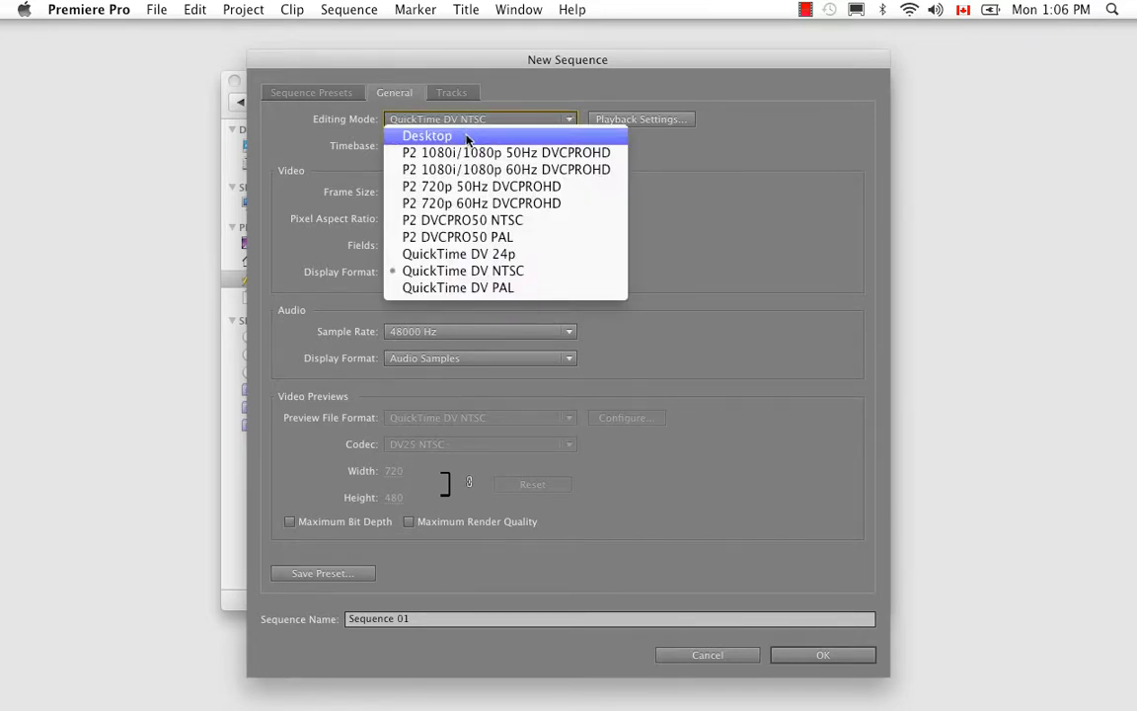
{"action": "key", "text": "Escape"}
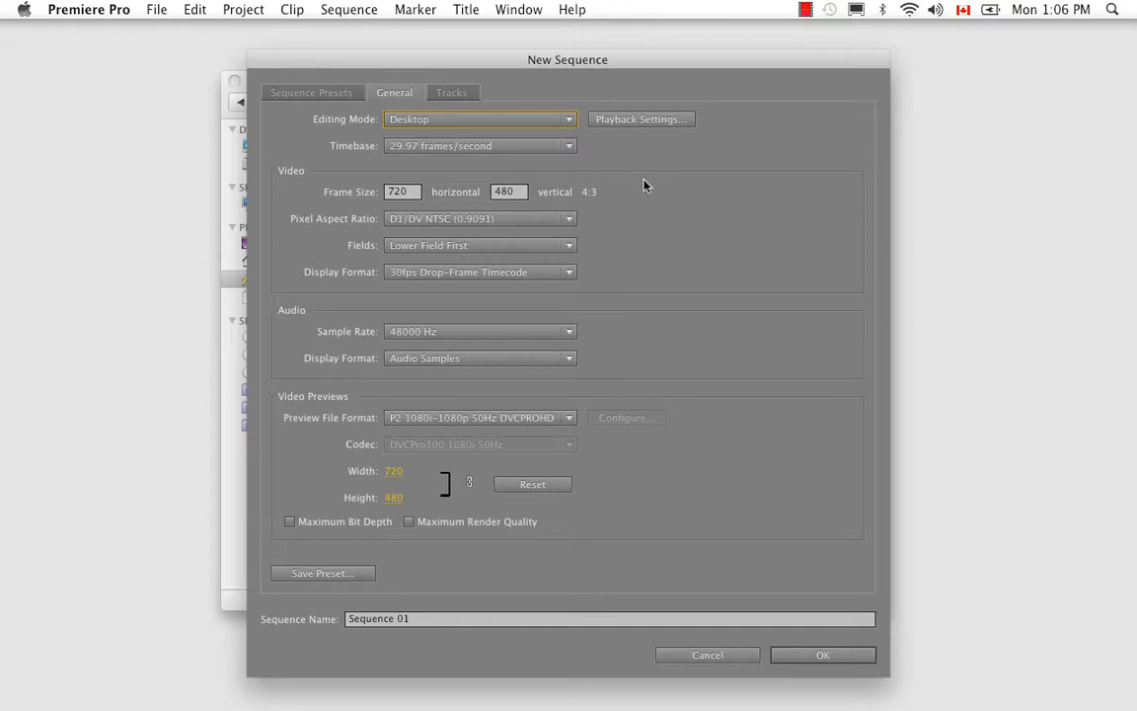
{"action": "left_click", "coordinate": [569, 148]}
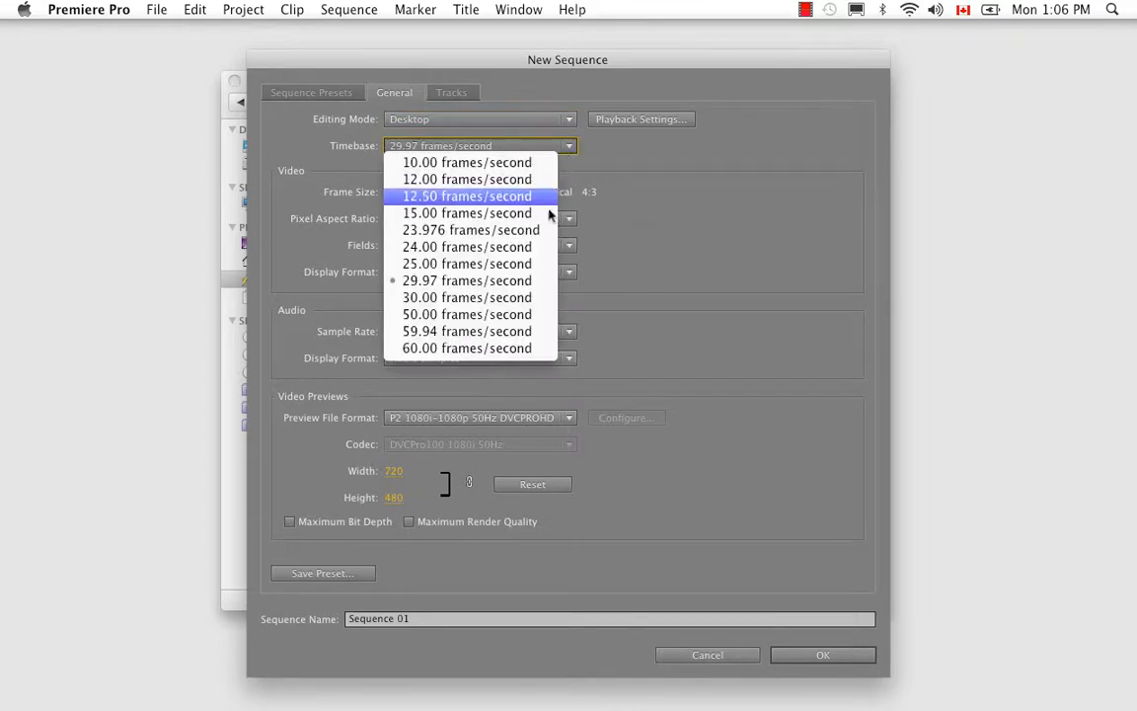
{"action": "left_click", "coordinate": [540, 248]}
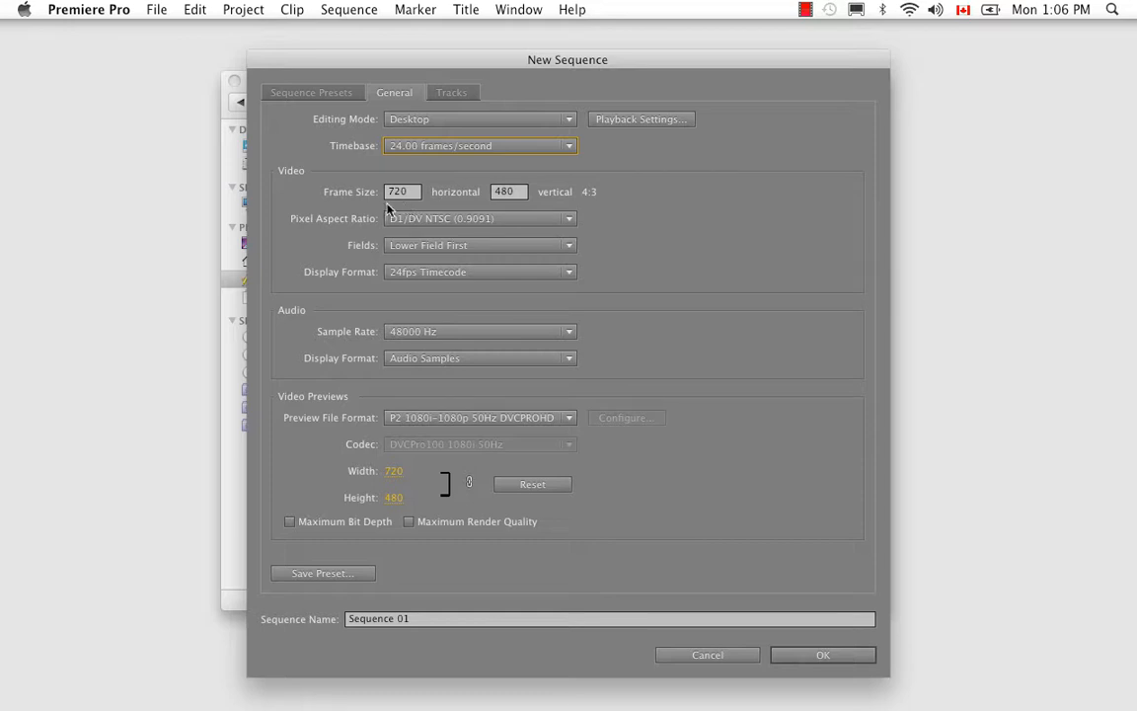
Step: Set the sequence's vertical frame size to 540 and its pixel aspect ratio to Square Pixels (1.0)
{"action": "left_click", "coordinate": [505, 191]}
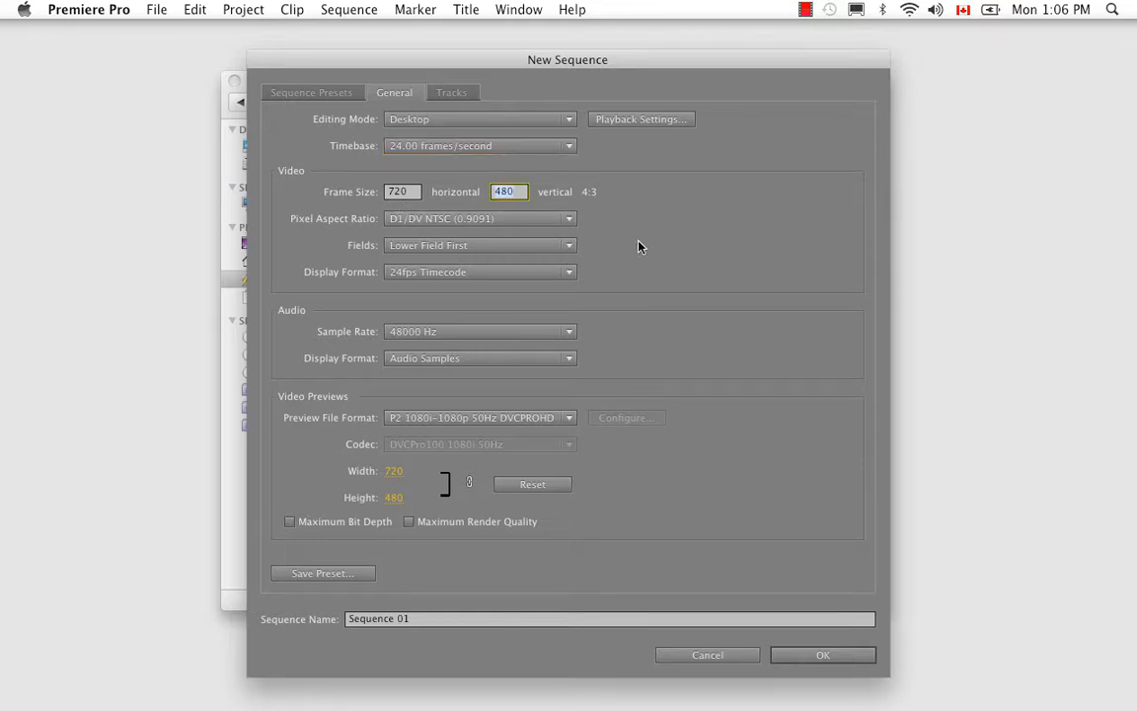
{"action": "type", "text": "540"}
{"action": "key", "text": "Tab"}
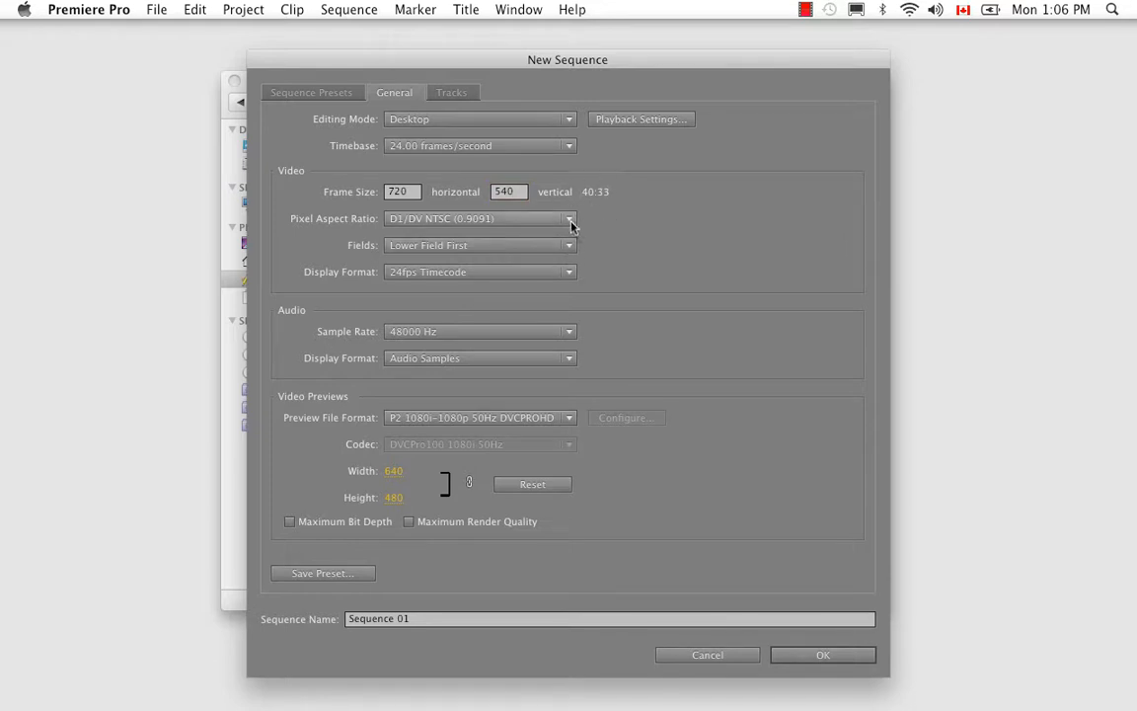
{"action": "left_click", "coordinate": [569, 219]}
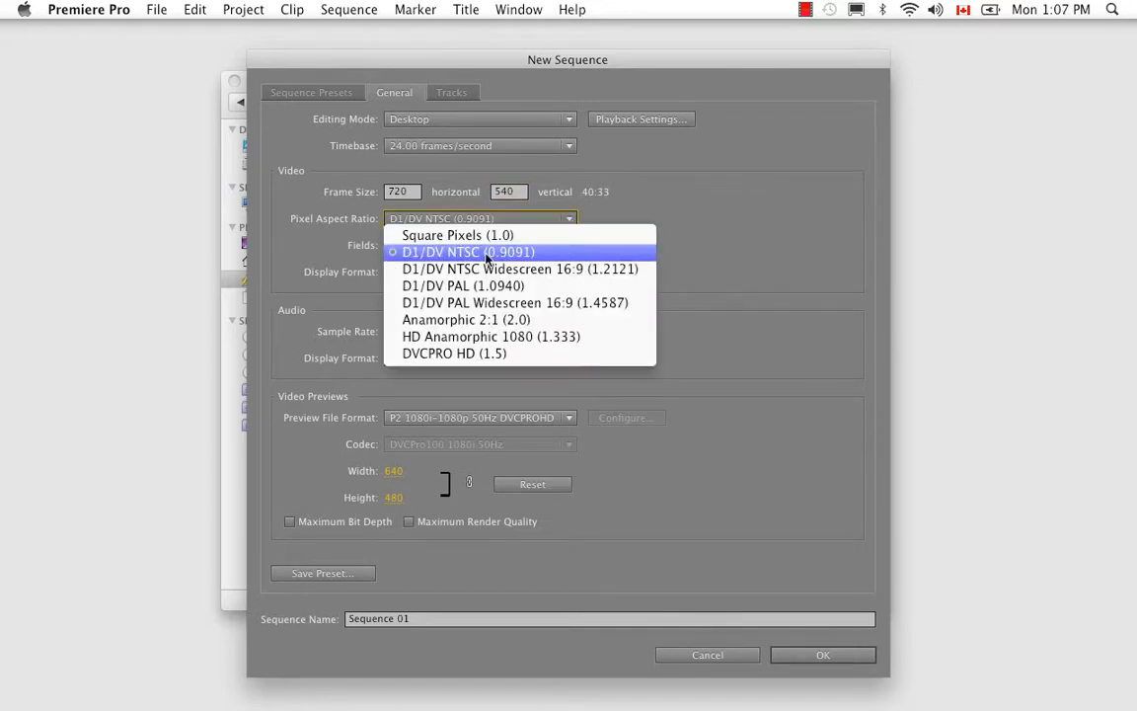
{"action": "left_click", "coordinate": [610, 232]}
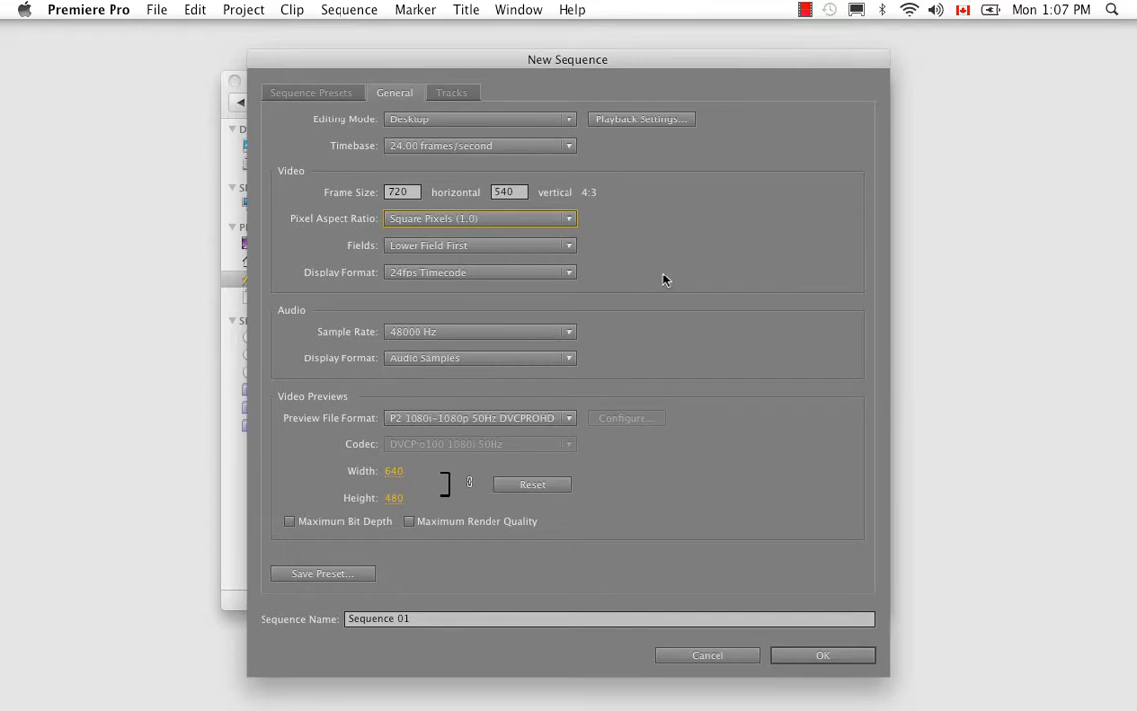
Step: Set the fields to No Fields (Progressive Scan) and create the sequence with a 48000 Hz audio sample rate
{"action": "left_click", "coordinate": [569, 245]}
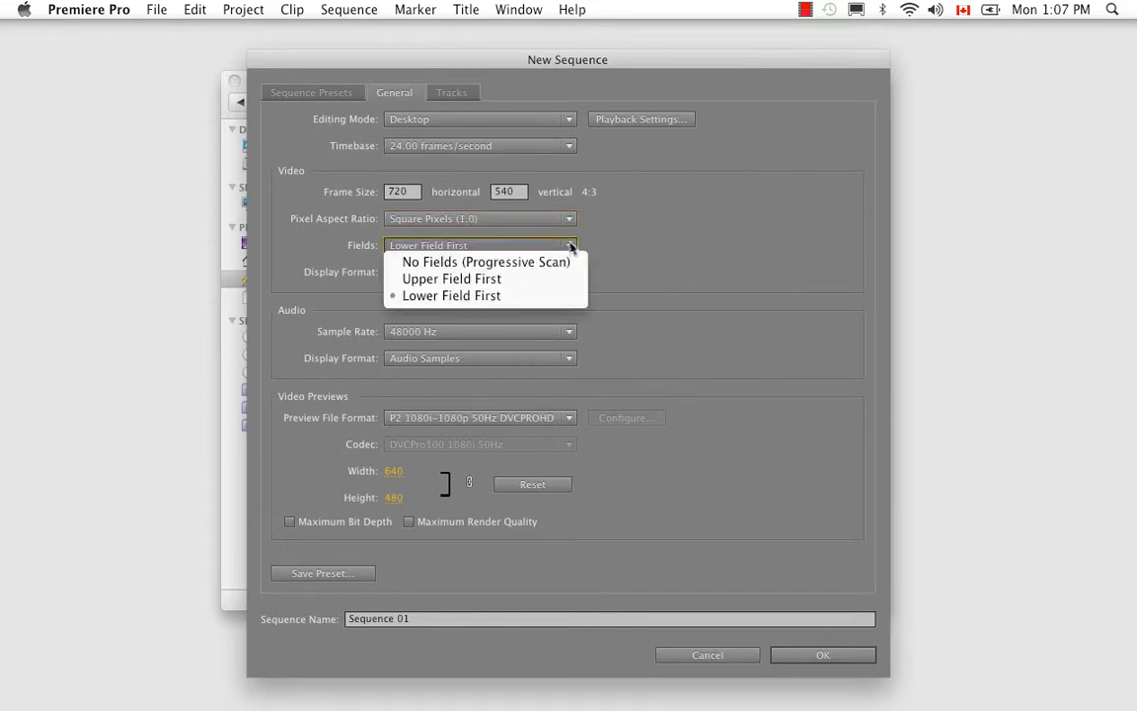
{"action": "left_click", "coordinate": [567, 263]}
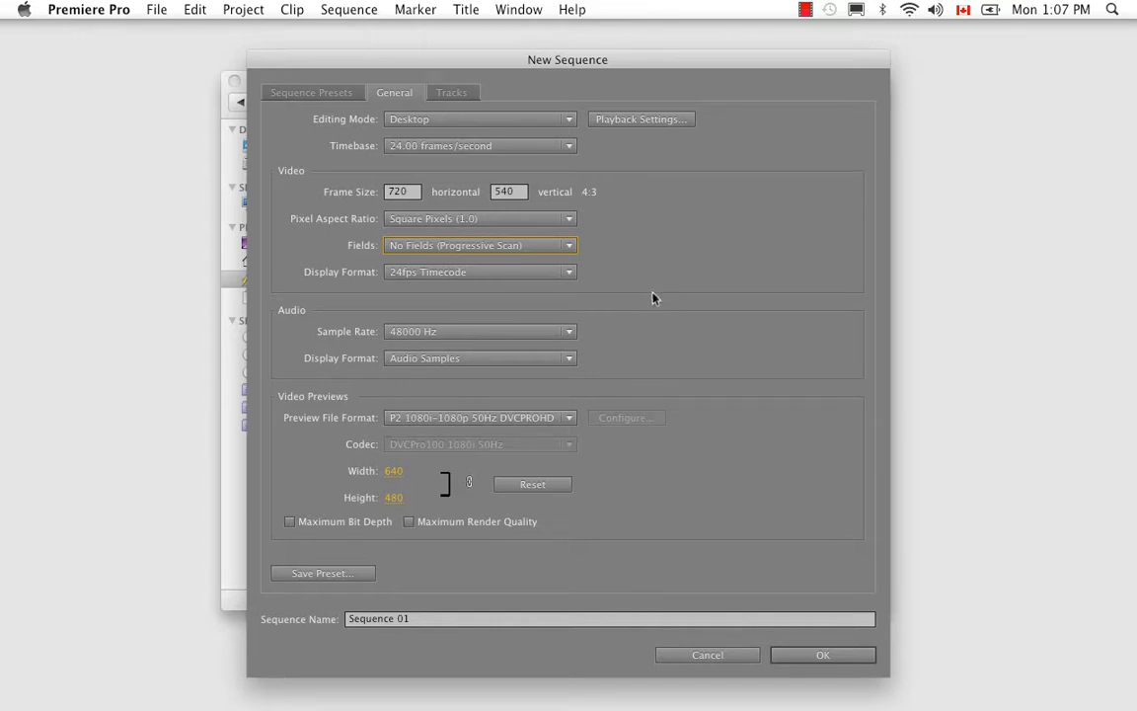
{"action": "key", "text": "Tab"}
{"action": "key", "text": "Tab"}
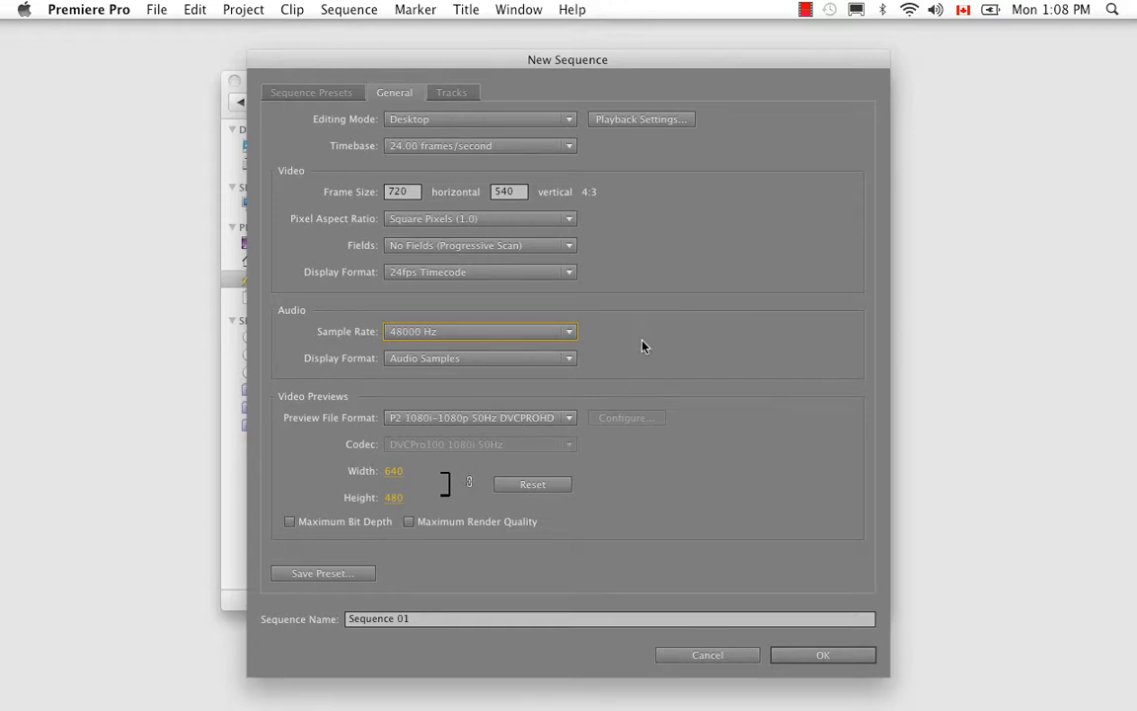
{"action": "left_click", "coordinate": [571, 331]}
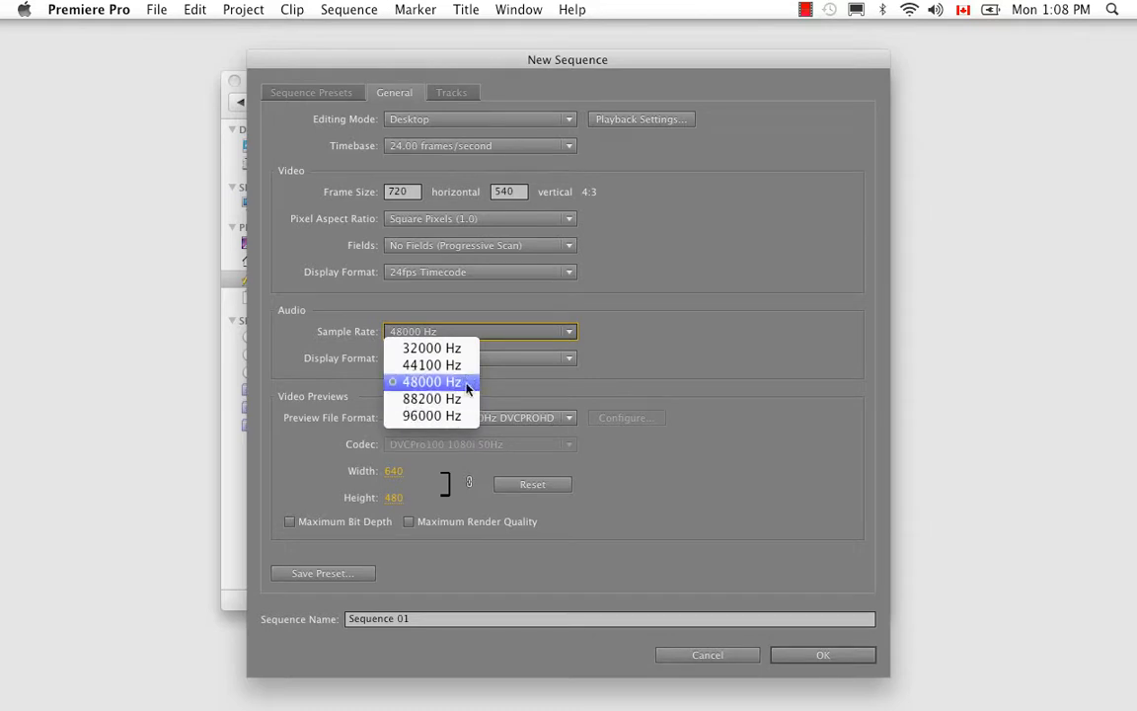
{"action": "left_click", "coordinate": [622, 330]}
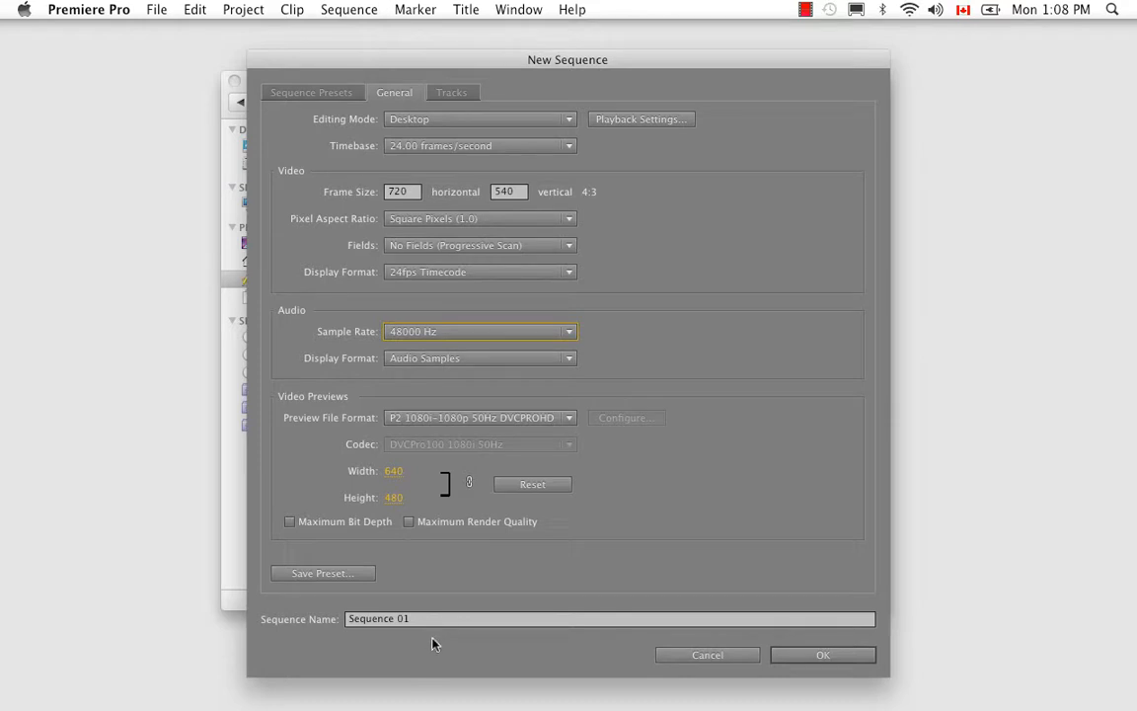
{"action": "left_click", "coordinate": [832, 654]}
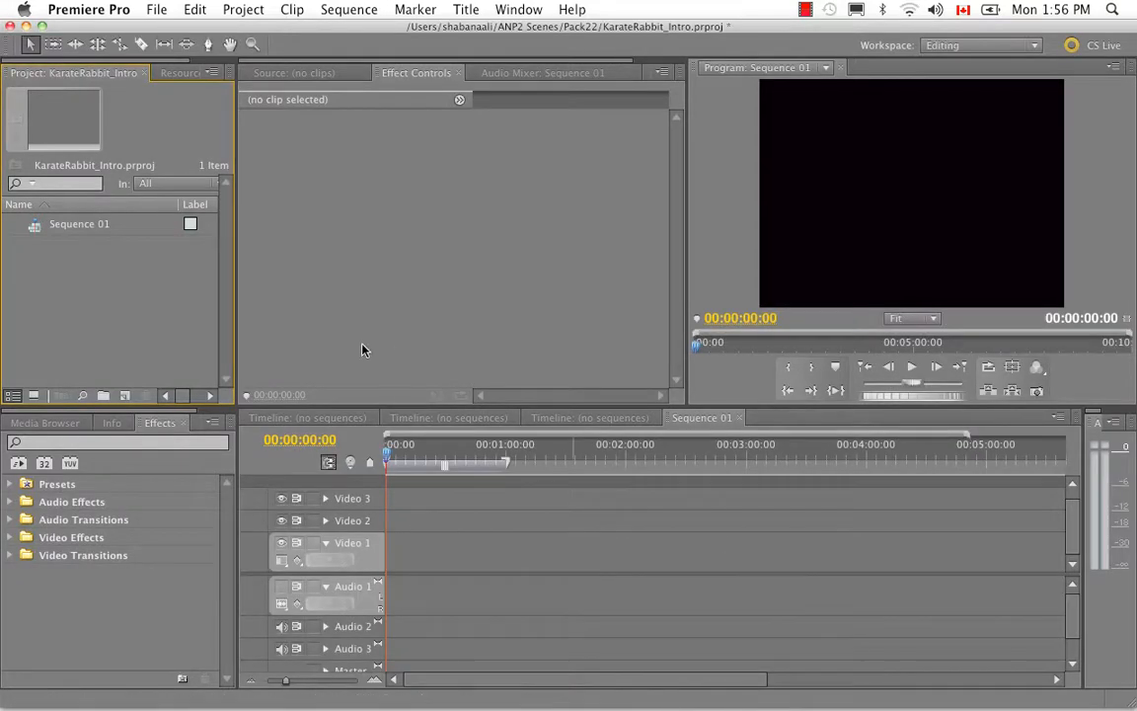
Step: Rename Sequence 01 in the project as KarateRabbit_Intro
{"action": "left_click", "coordinate": [68, 235]}
{"action": "key", "text": "BackSpace"}
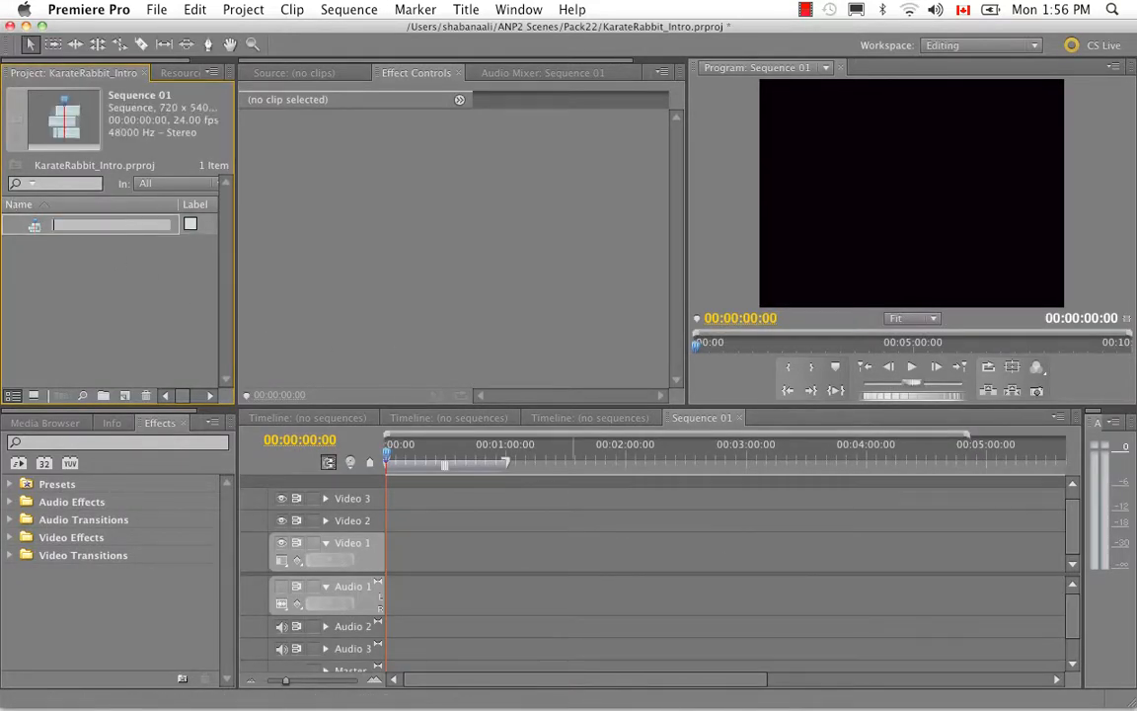
{"action": "type", "text": "KarateRabbit_Intro"}
{"action": "key", "text": "Return"}
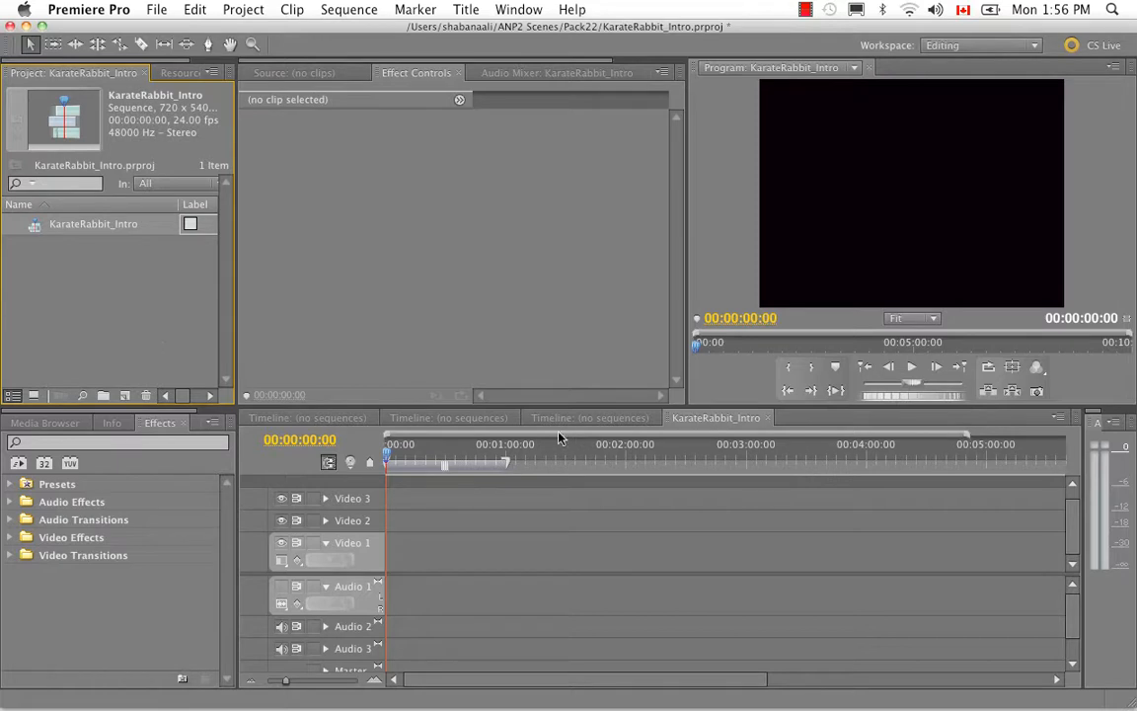
Step: Look through the empty timelines and return to the KarateRabbit_Intro timeline
{"action": "left_click", "coordinate": [624, 422]}
{"action": "left_click", "coordinate": [450, 420]}
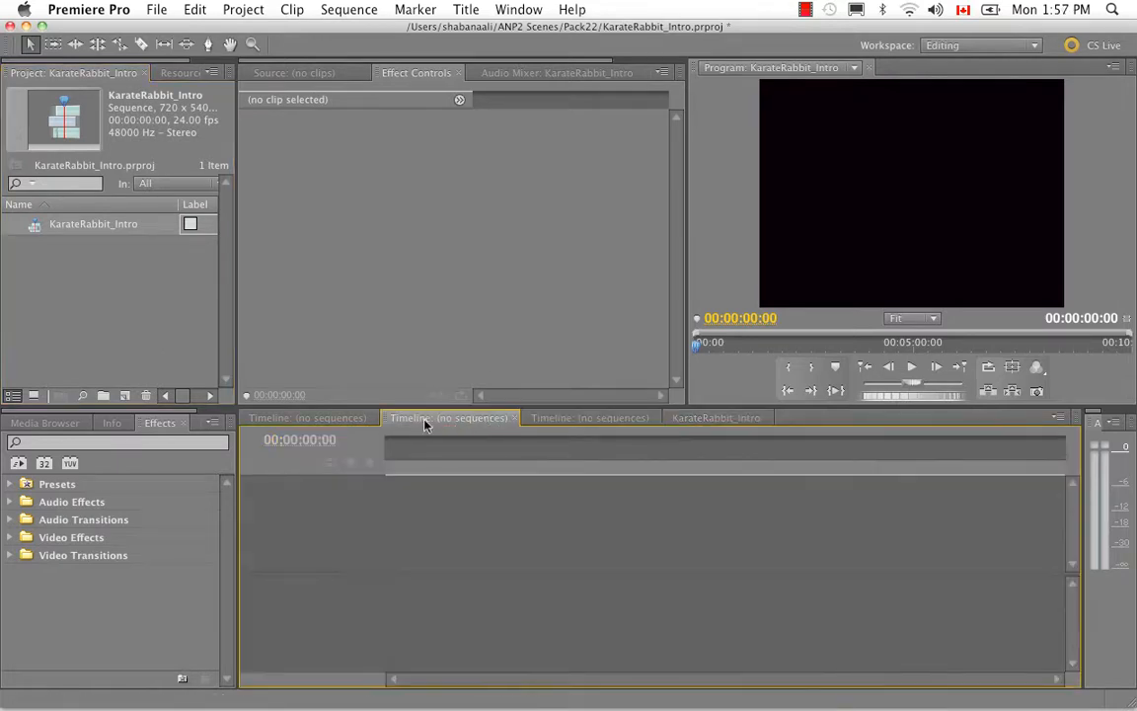
{"action": "left_click", "coordinate": [357, 419]}
{"action": "left_click", "coordinate": [729, 419]}
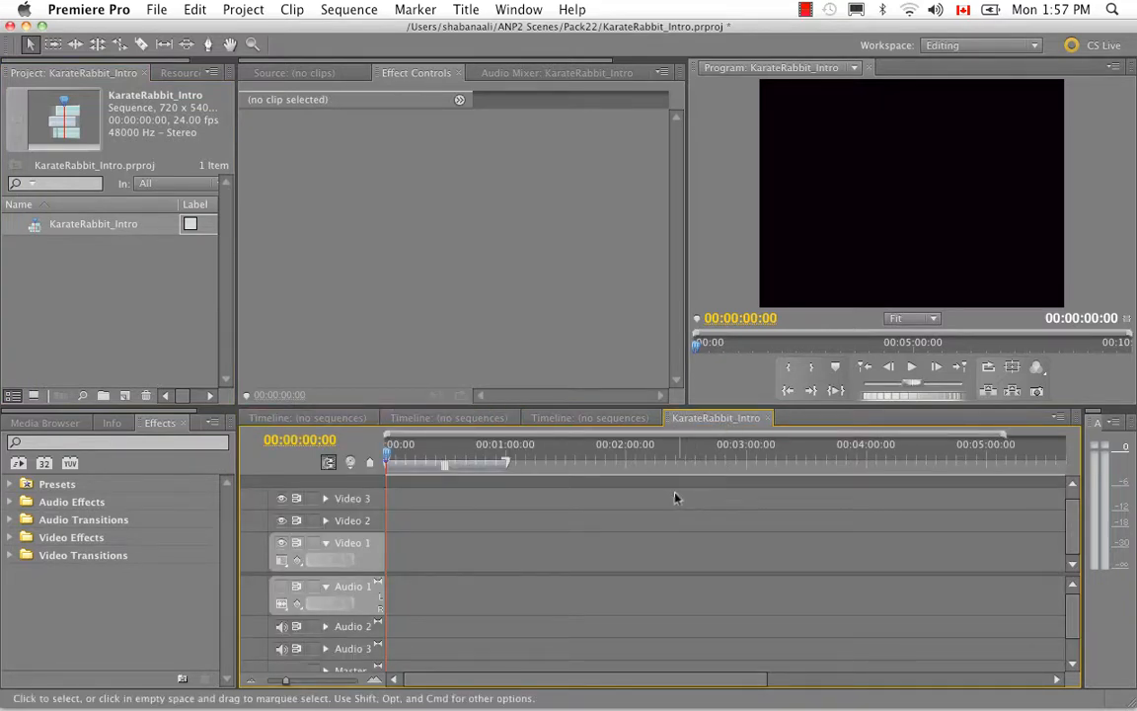
Step: Import KR_Scene01.swf from the ANP2 Scenes > Pack22 > Source folder and place it at the start of the Video 1 track
{"action": "right_click", "coordinate": [137, 299]}
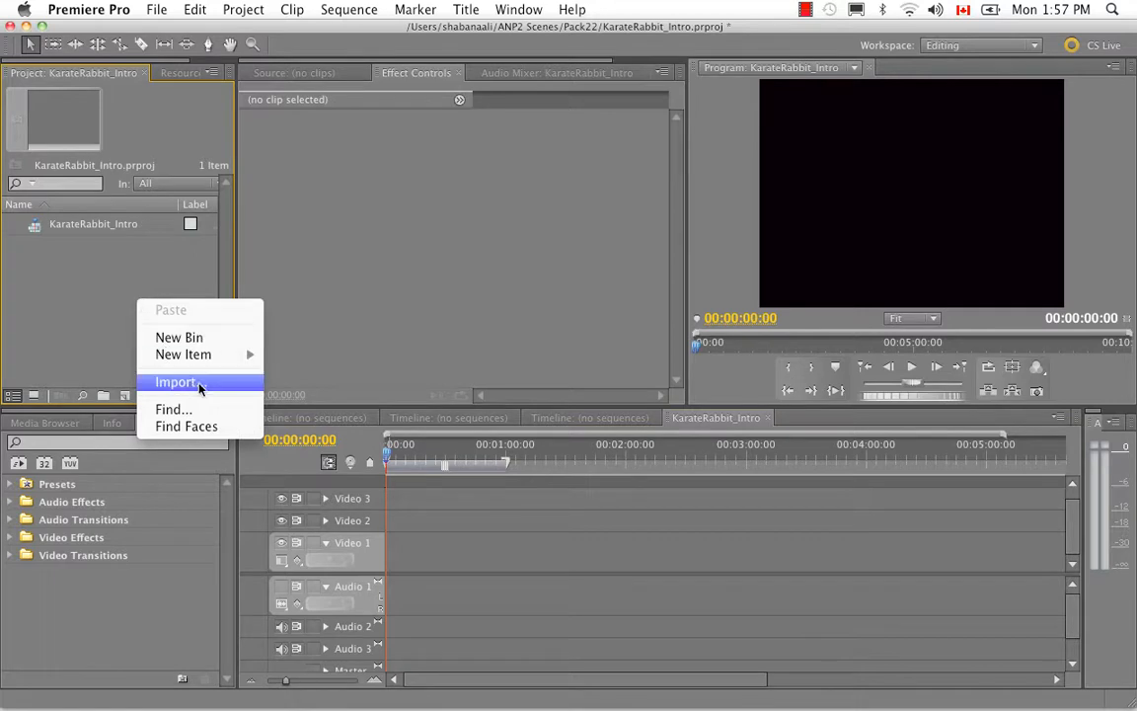
{"action": "left_click", "coordinate": [225, 383]}
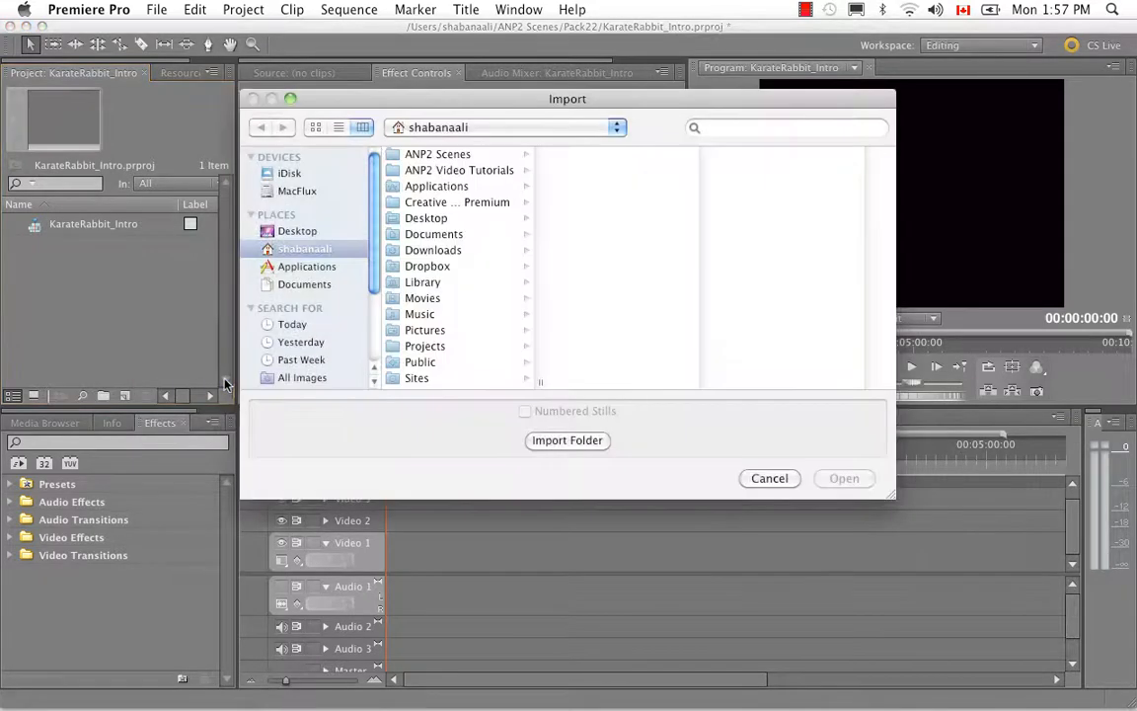
{"action": "left_click", "coordinate": [460, 155]}
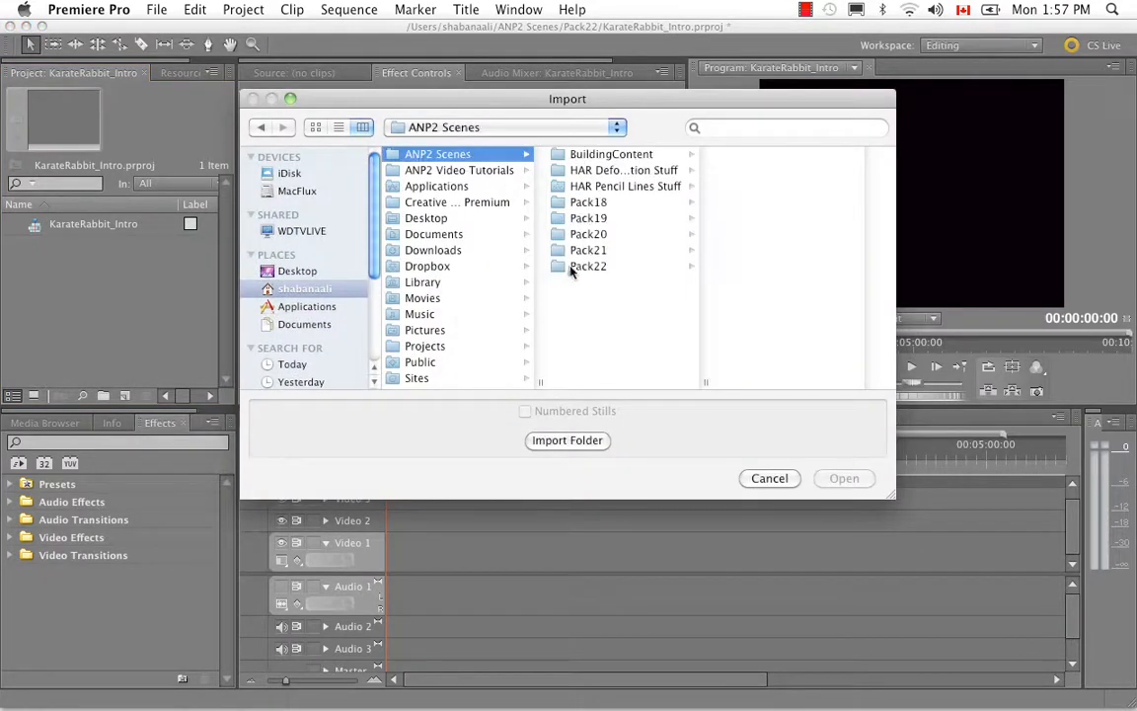
{"action": "left_click", "coordinate": [574, 266]}
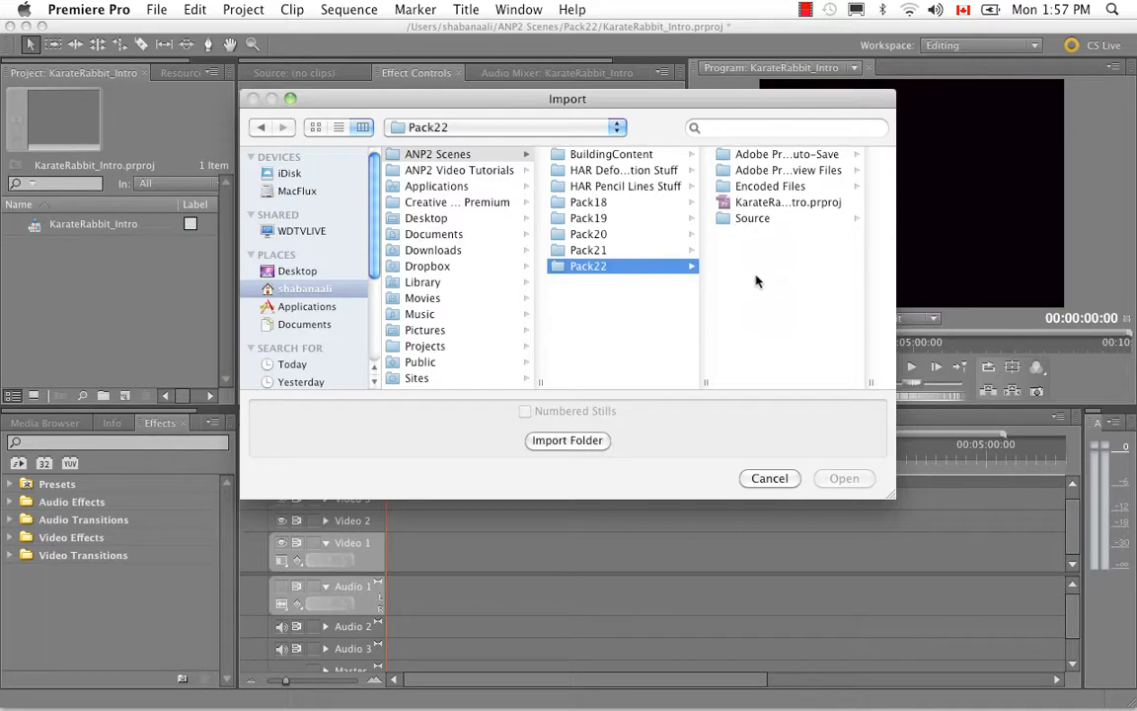
{"action": "left_click", "coordinate": [753, 218]}
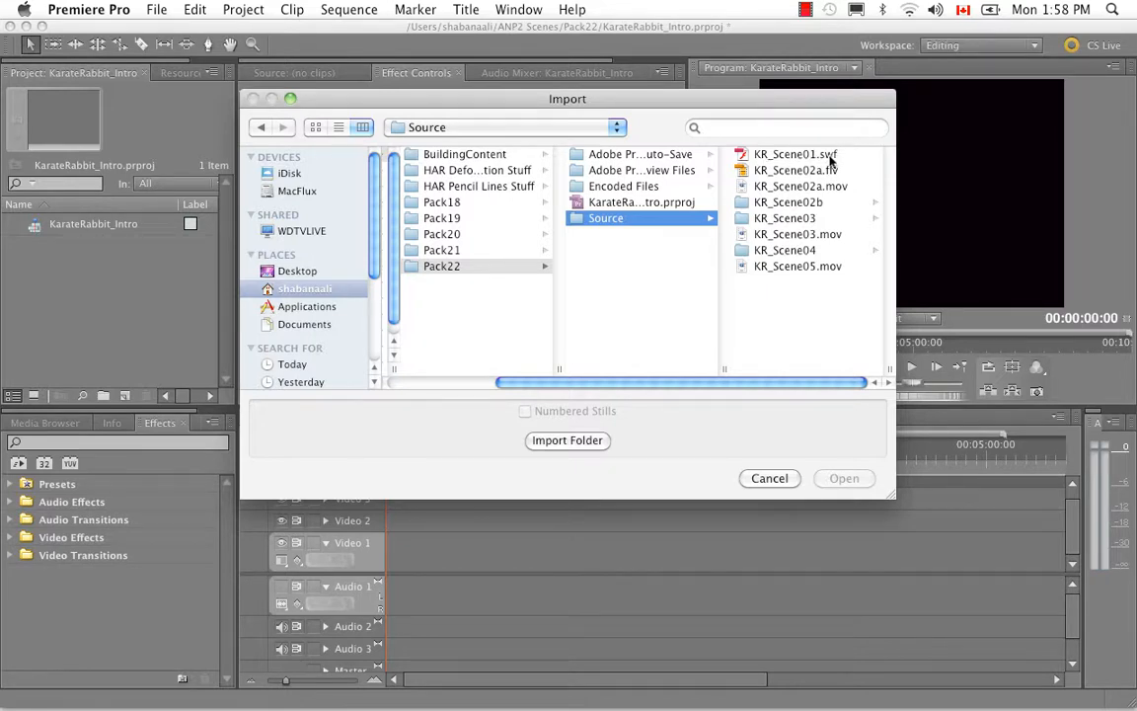
{"action": "left_click", "coordinate": [718, 152]}
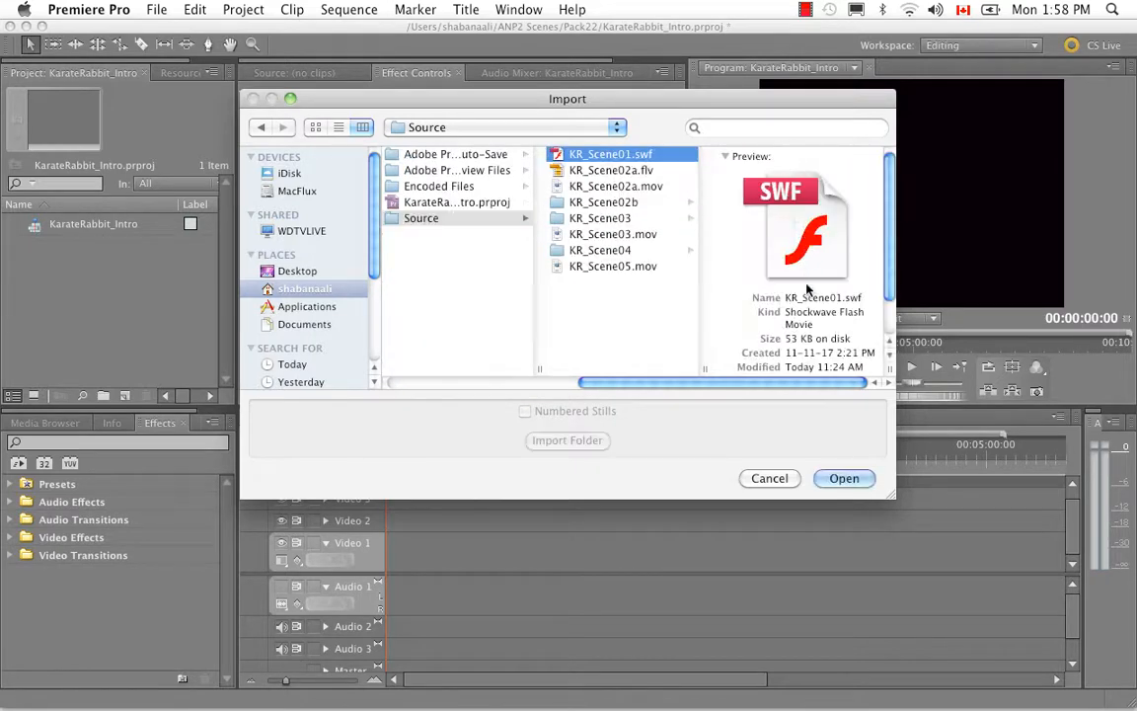
{"action": "left_click", "coordinate": [855, 483]}
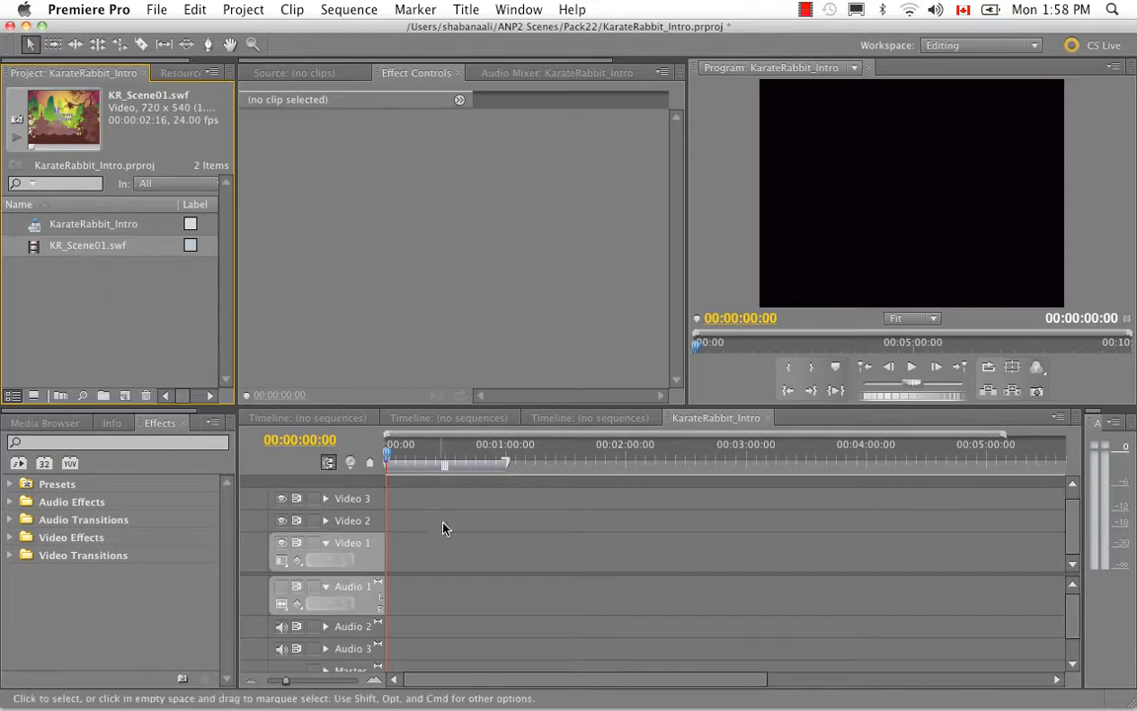
{"action": "left_click_drag", "start_coordinate": [22, 243], "coordinate": [391, 558]}
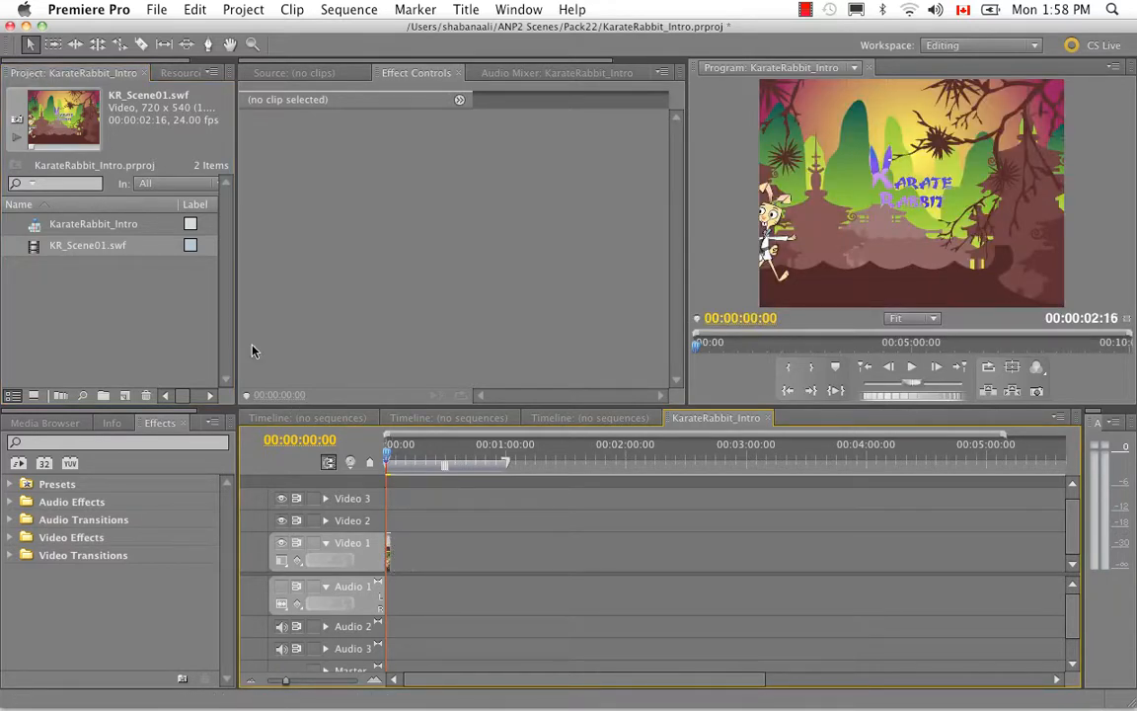
{"action": "left_click_drag", "start_coordinate": [287, 680], "coordinate": [304, 681]}
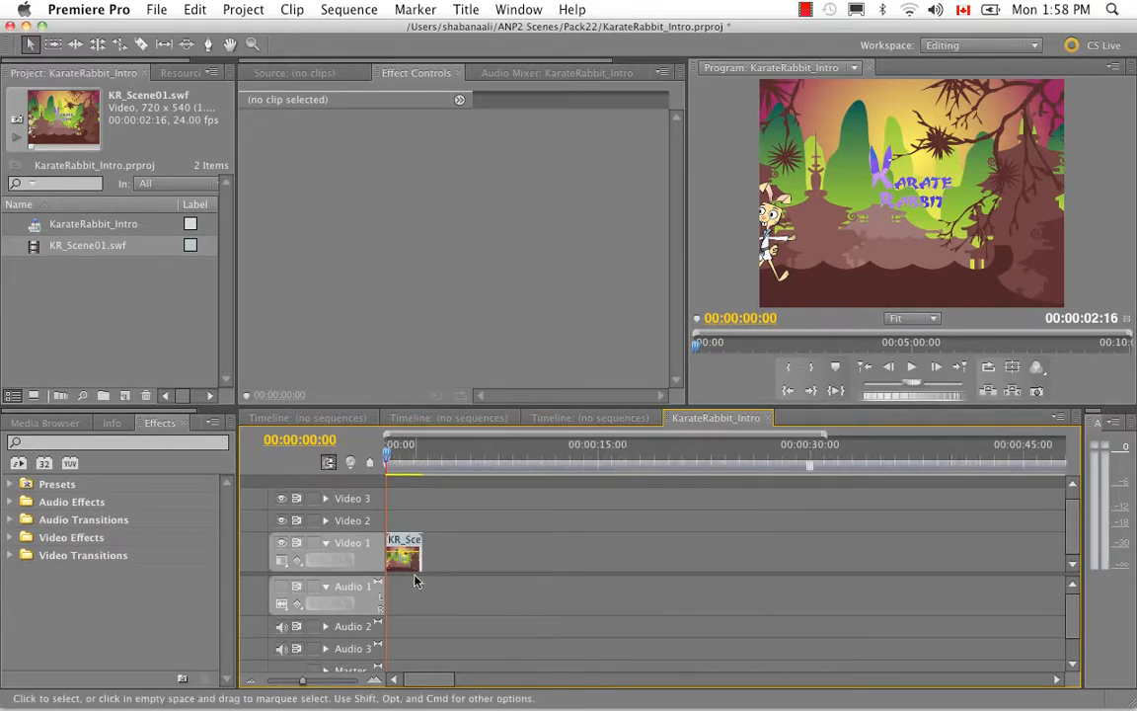
Step: Try to import KR_Scene02a.flv from the Pack22 Source folder into the project
{"action": "right_click", "coordinate": [97, 312]}
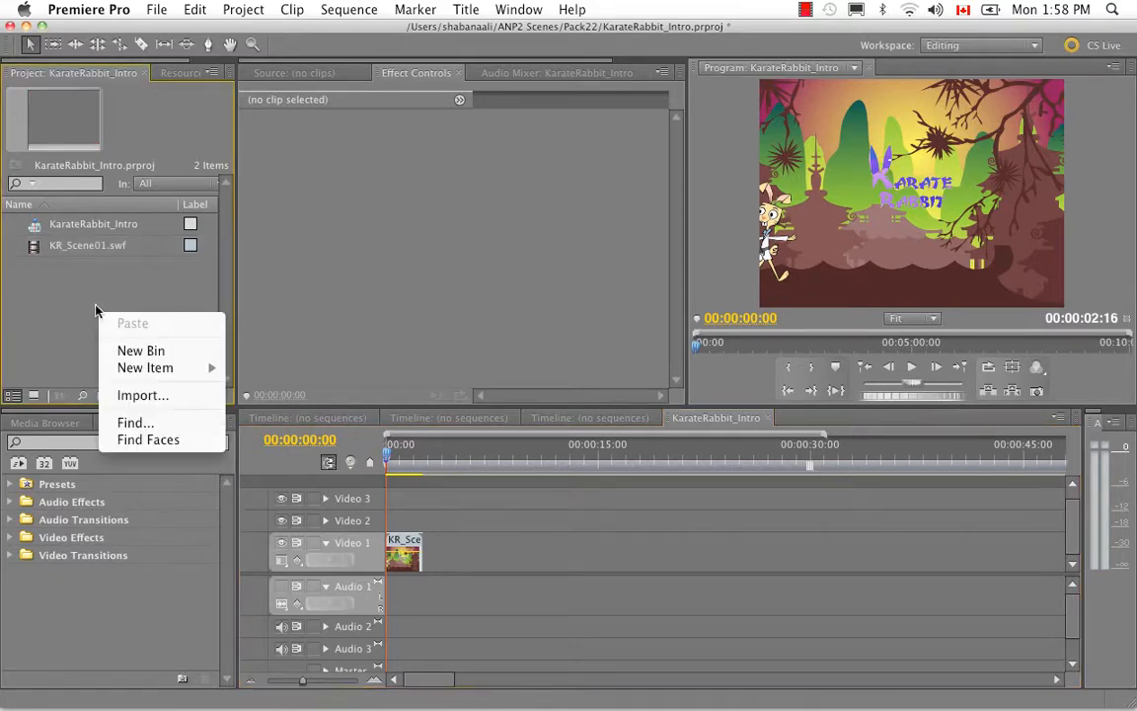
{"action": "left_click", "coordinate": [144, 396]}
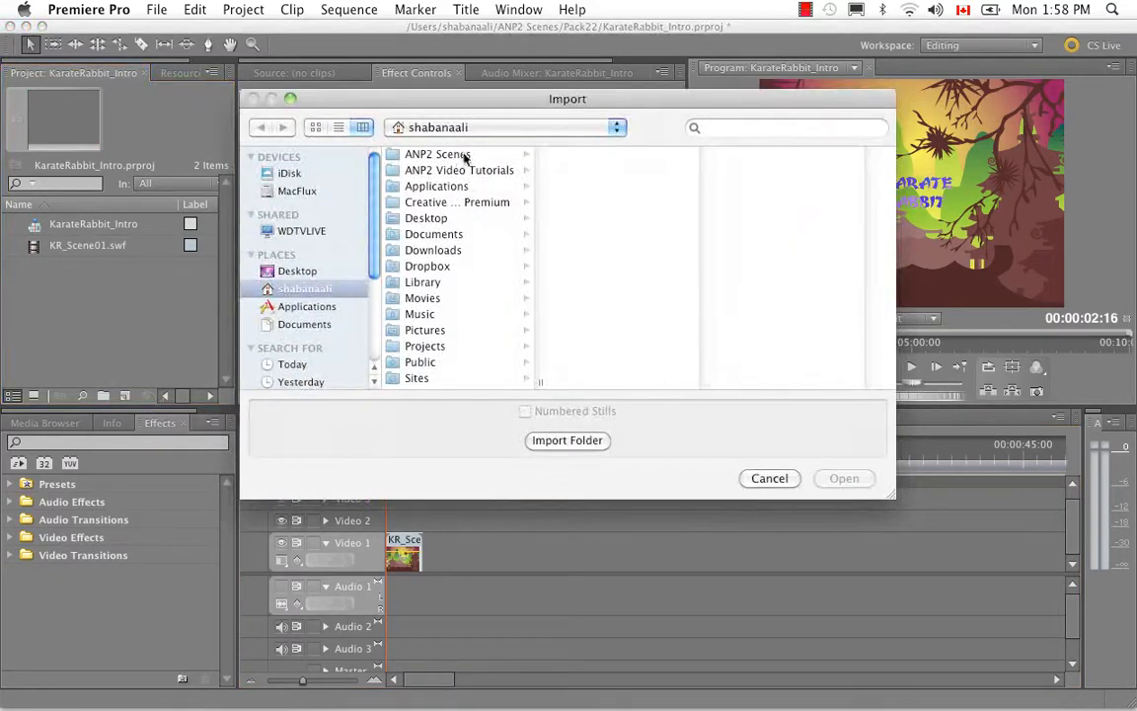
{"action": "left_click", "coordinate": [464, 156]}
{"action": "left_click", "coordinate": [592, 266]}
{"action": "left_click", "coordinate": [755, 218]}
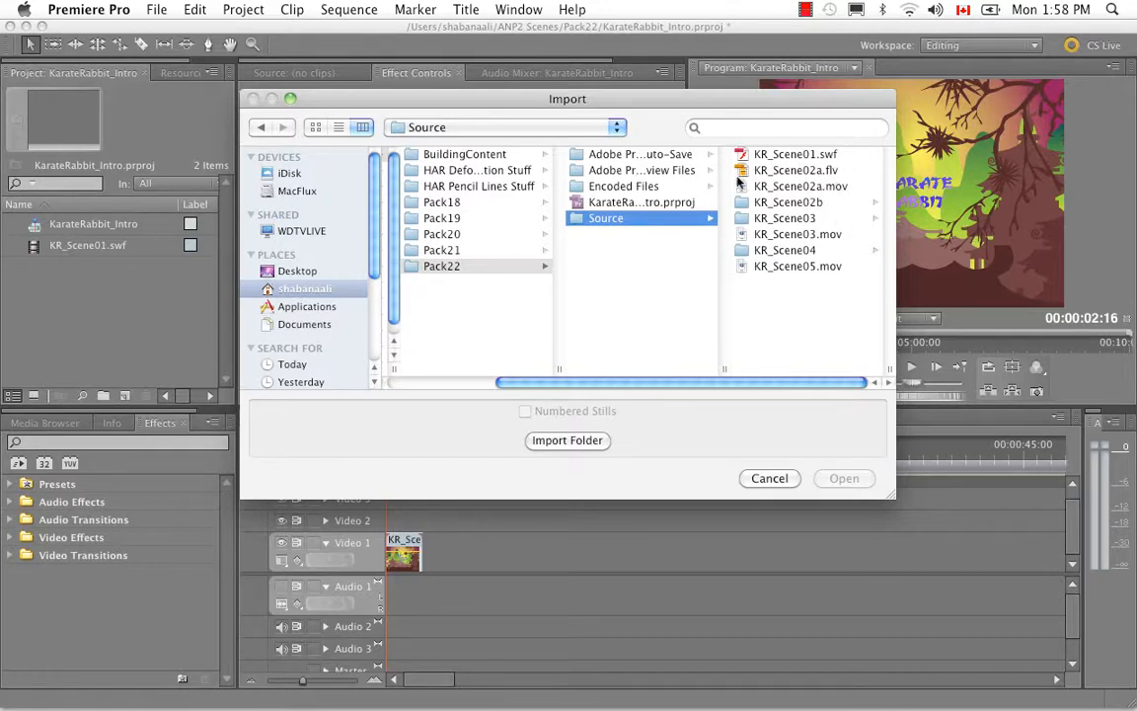
{"action": "left_click", "coordinate": [805, 171]}
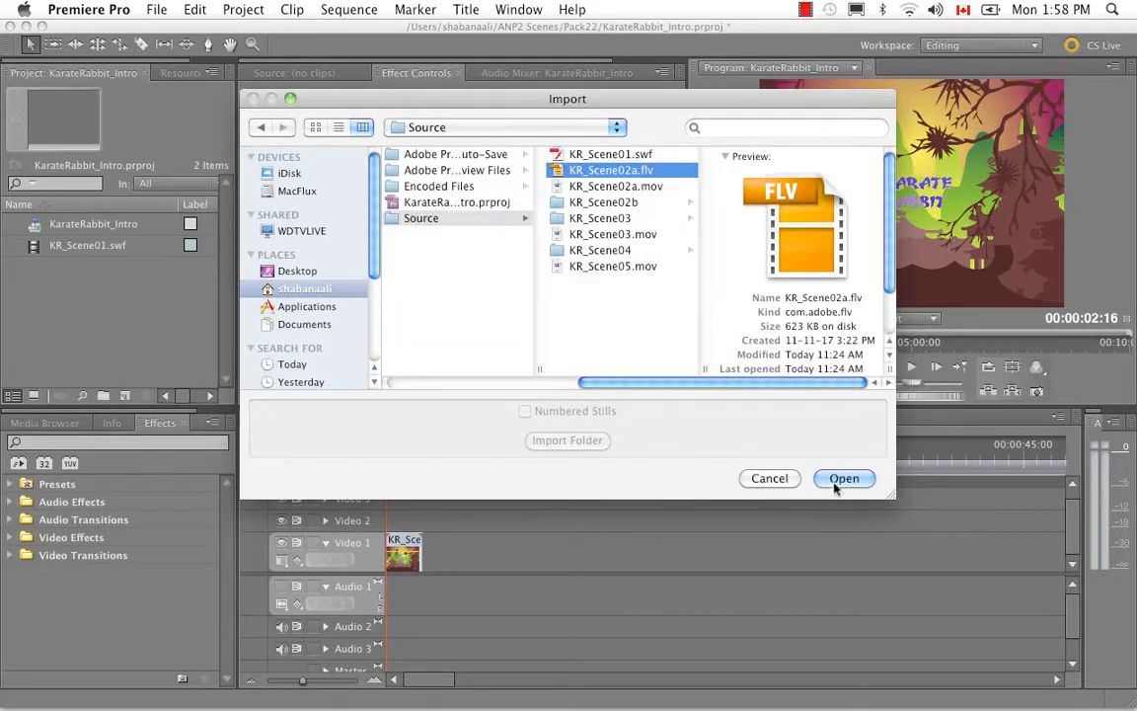
{"action": "left_click", "coordinate": [837, 480]}
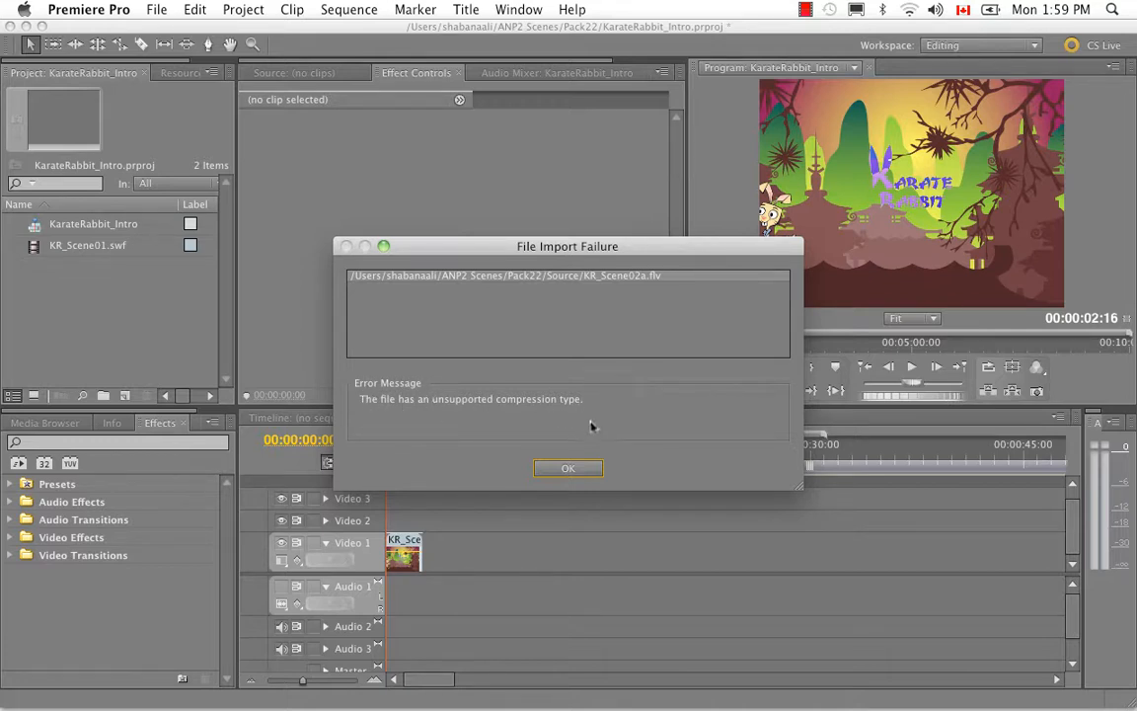
{"action": "left_click", "coordinate": [548, 472]}
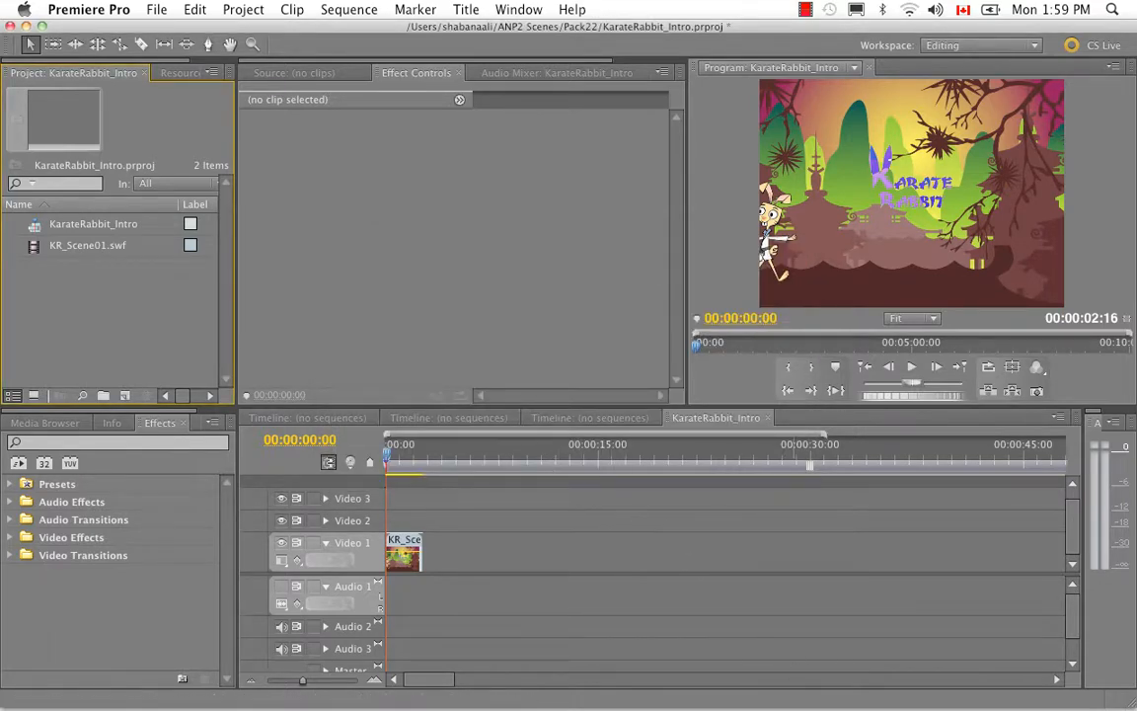
Step: Switch to Toon Boom Animate Pro and scrub through the flying bird animation in the ANP_Pack13 scene
{"action": "mouse_move", "coordinate": [750, 696]}
{"action": "left_click", "coordinate": [866, 668]}
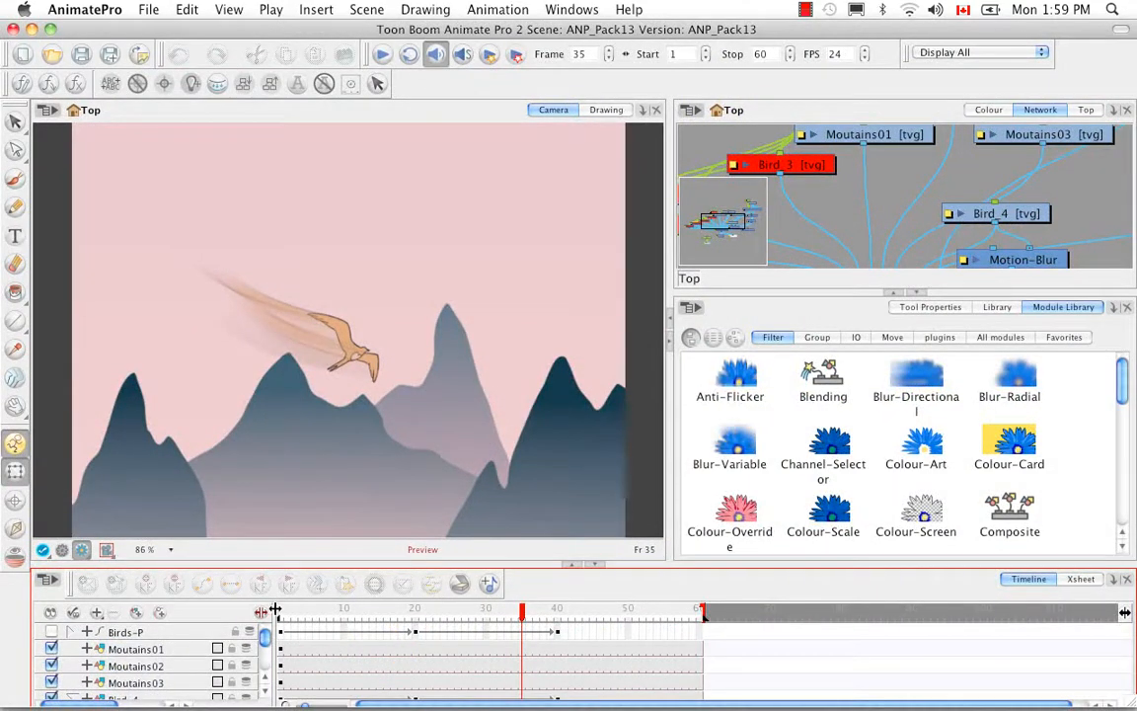
{"action": "left_click_drag", "start_coordinate": [281, 609], "coordinate": [344, 609]}
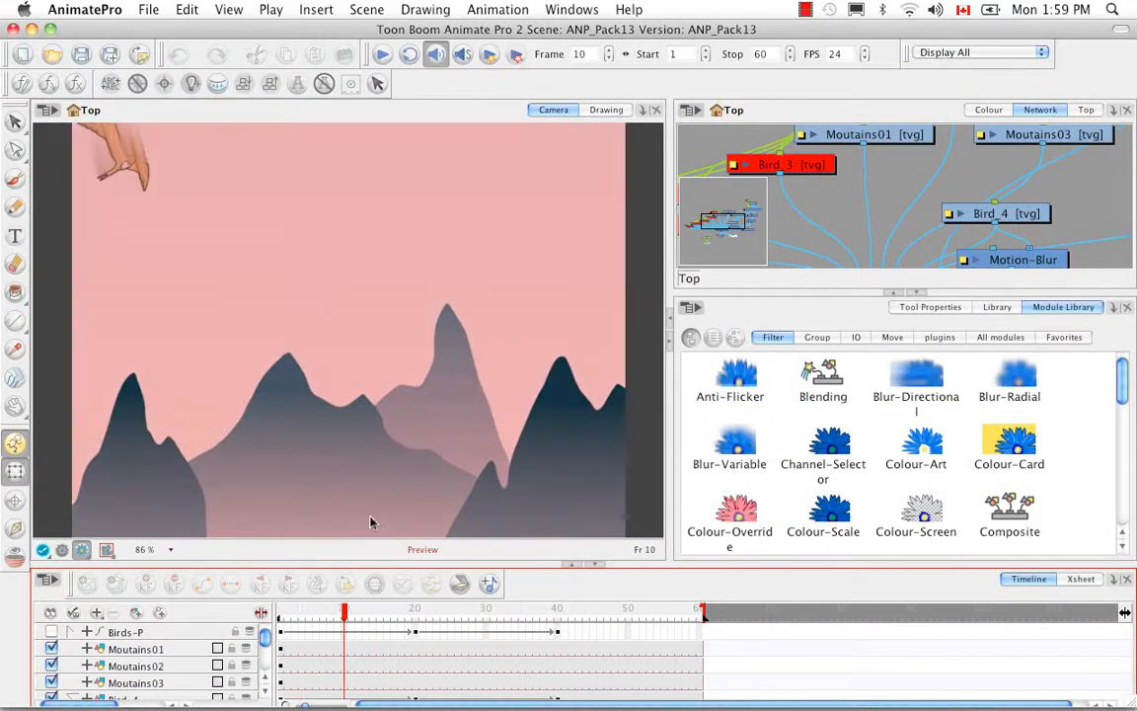
{"action": "left_click", "coordinate": [358, 610]}
{"action": "left_click_drag", "start_coordinate": [373, 619], "coordinate": [457, 620]}
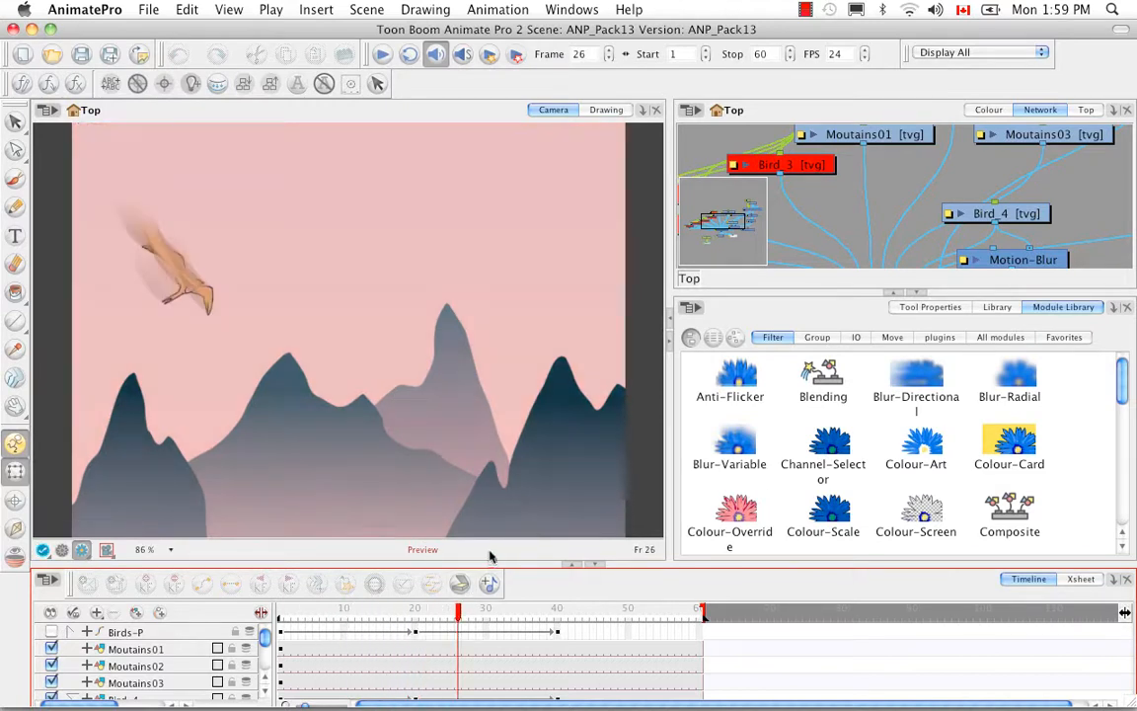
Step: Inspect the Flash Video export settings and their video options for the scene, leaving without exporting
{"action": "left_click", "coordinate": [139, 12]}
{"action": "mouse_move", "coordinate": [198, 243]}
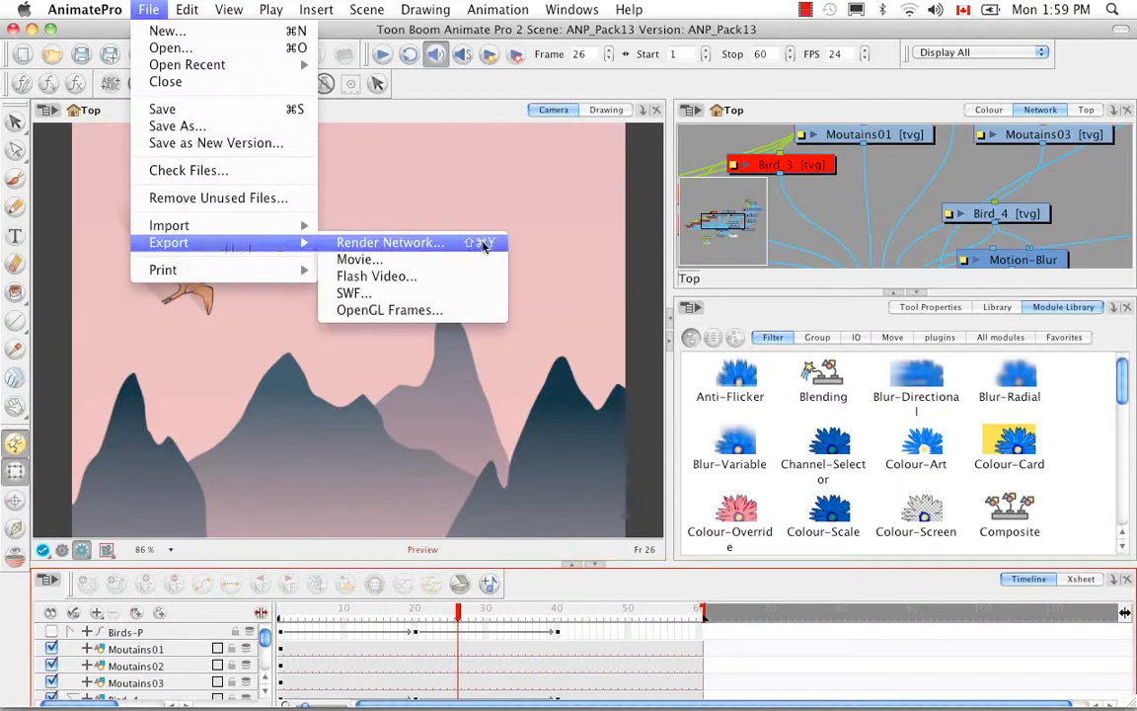
{"action": "left_click", "coordinate": [501, 280]}
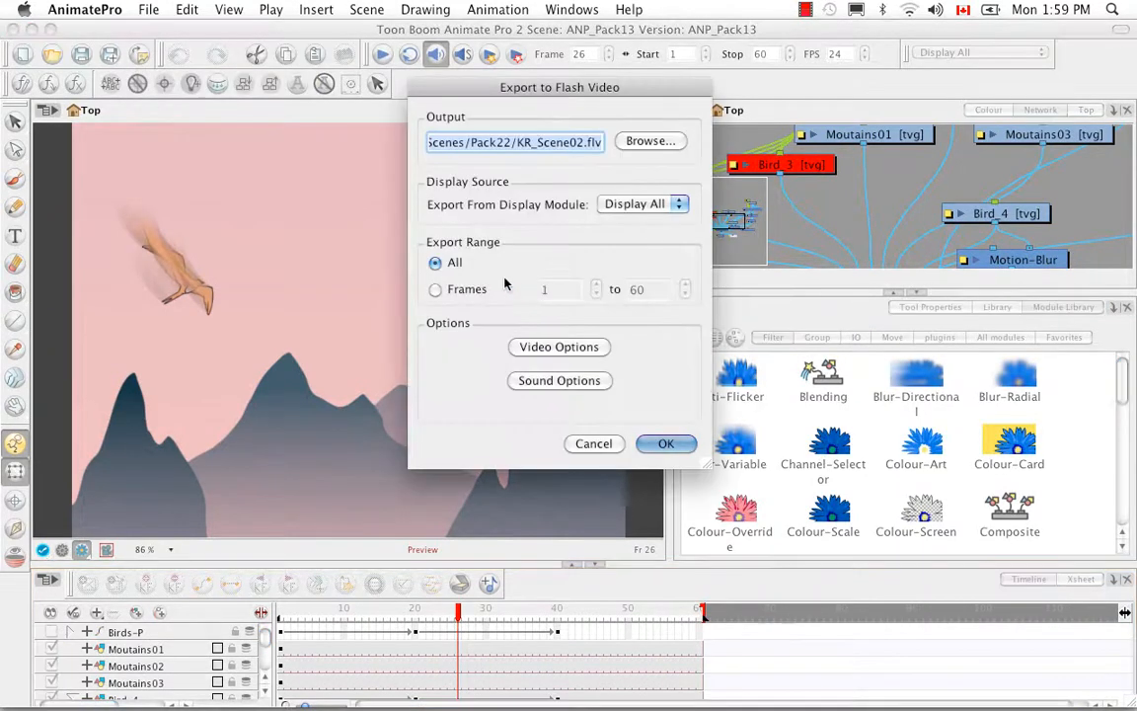
{"action": "left_click", "coordinate": [585, 348]}
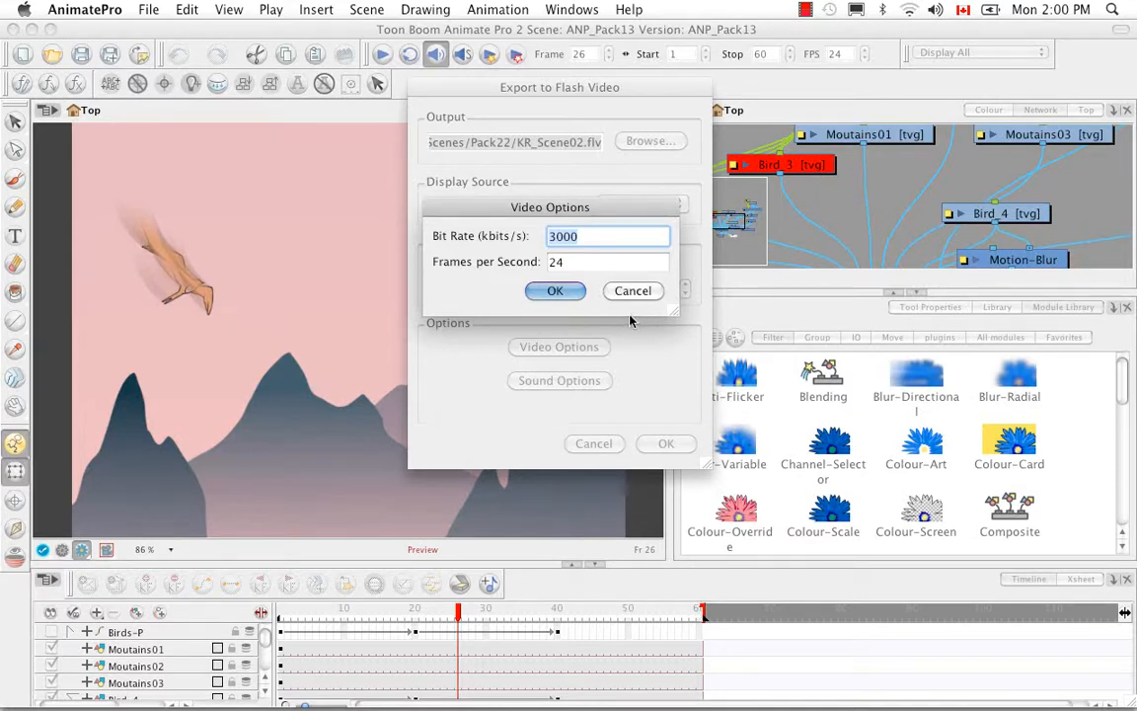
{"action": "left_click", "coordinate": [629, 293]}
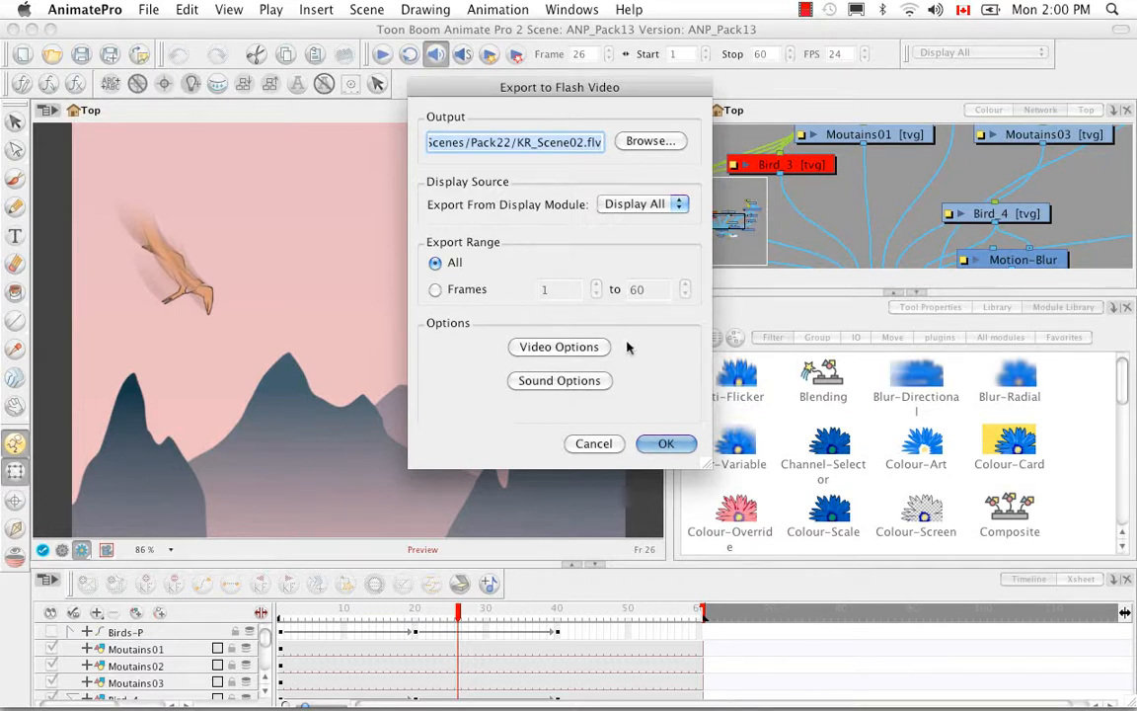
{"action": "left_click", "coordinate": [593, 444]}
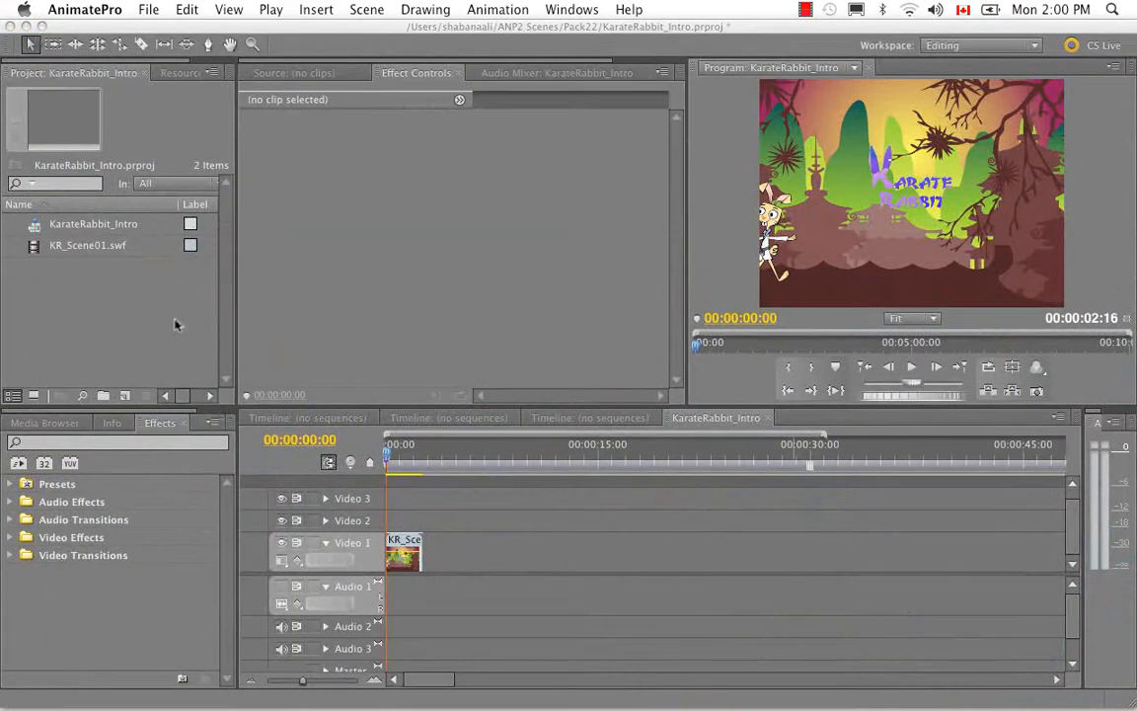
Step: Switch back to Premiere Pro and import KR_Scene02a.mov from the Pack22 Source folder
{"action": "double_click", "coordinate": [176, 325]}
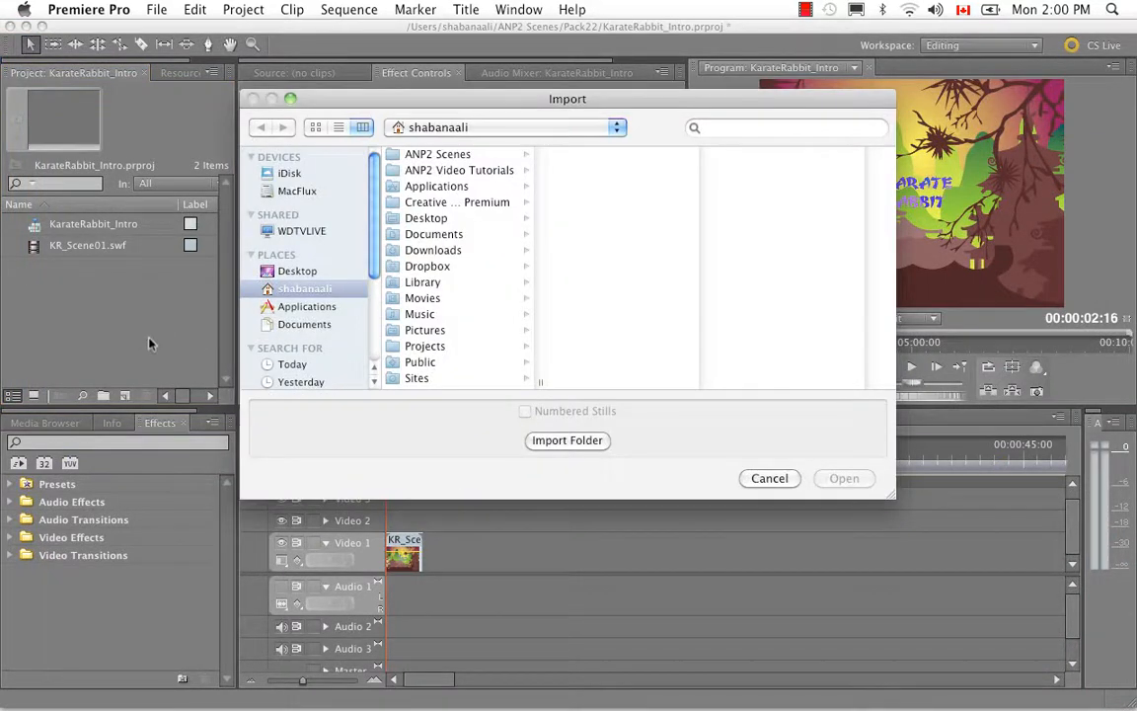
{"action": "left_click", "coordinate": [479, 158]}
{"action": "left_click", "coordinate": [592, 269]}
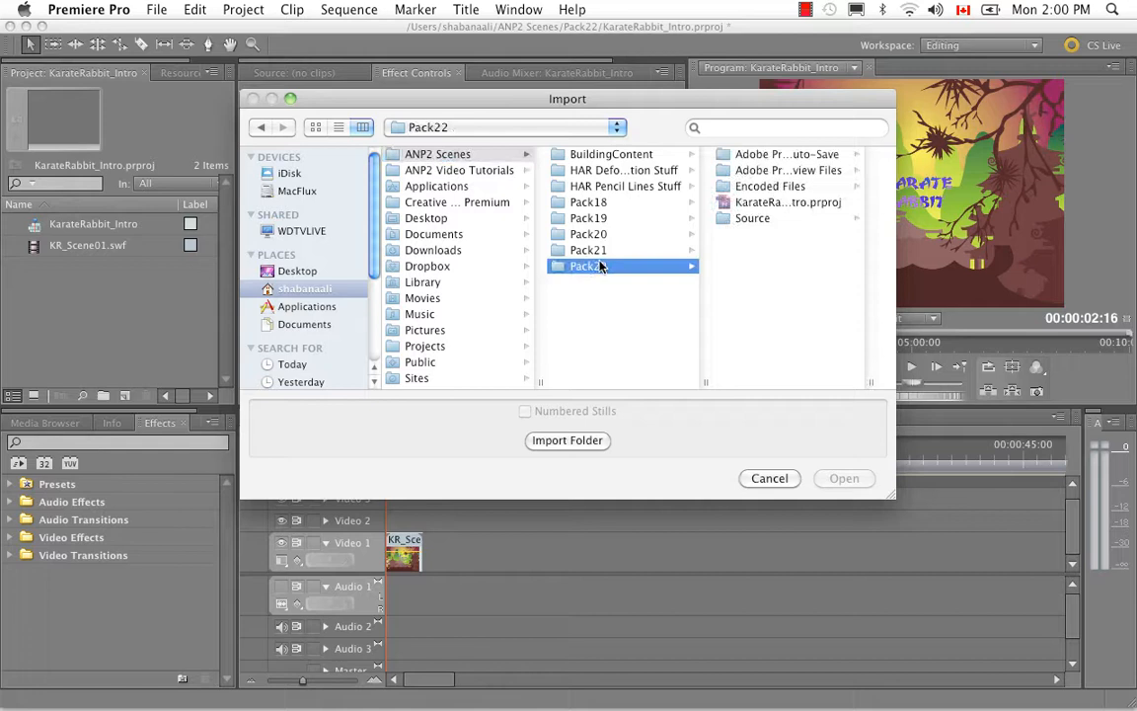
{"action": "left_click", "coordinate": [754, 218]}
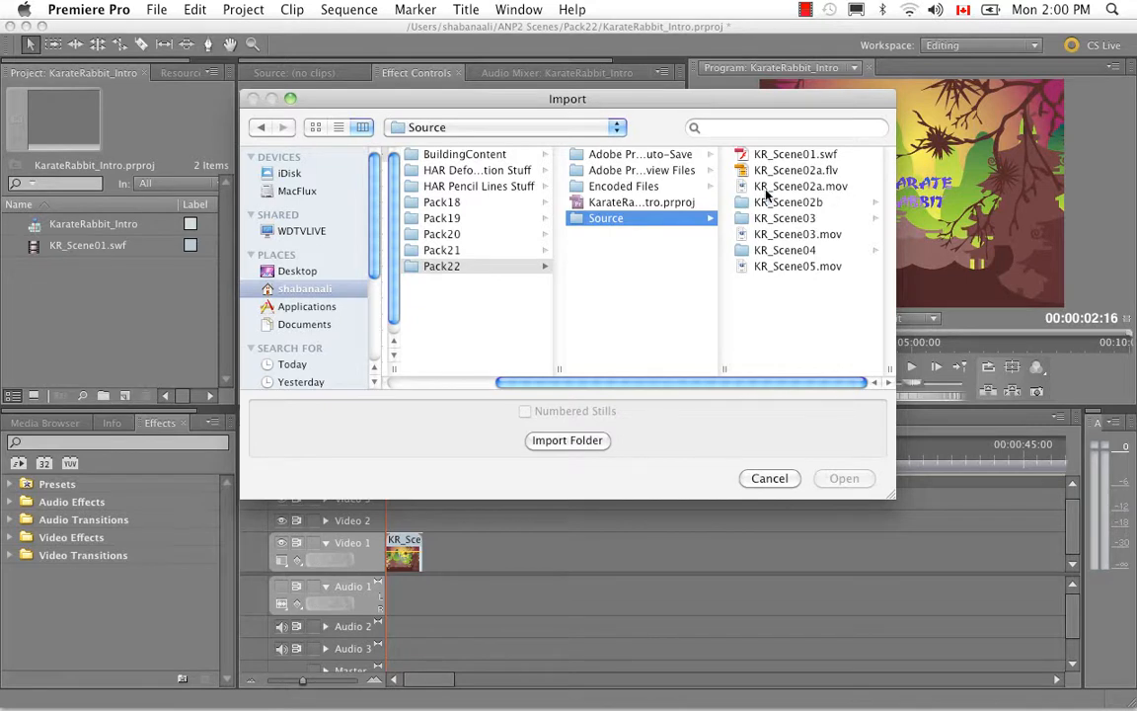
{"action": "left_click", "coordinate": [839, 187]}
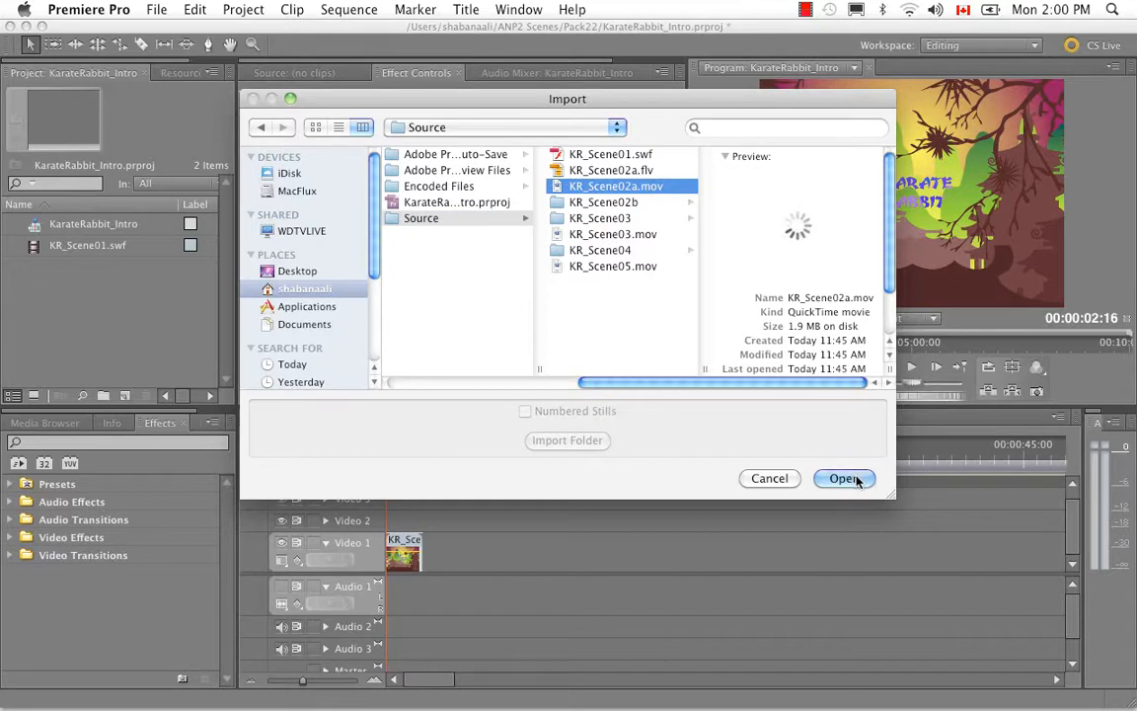
{"action": "left_click", "coordinate": [844, 479]}
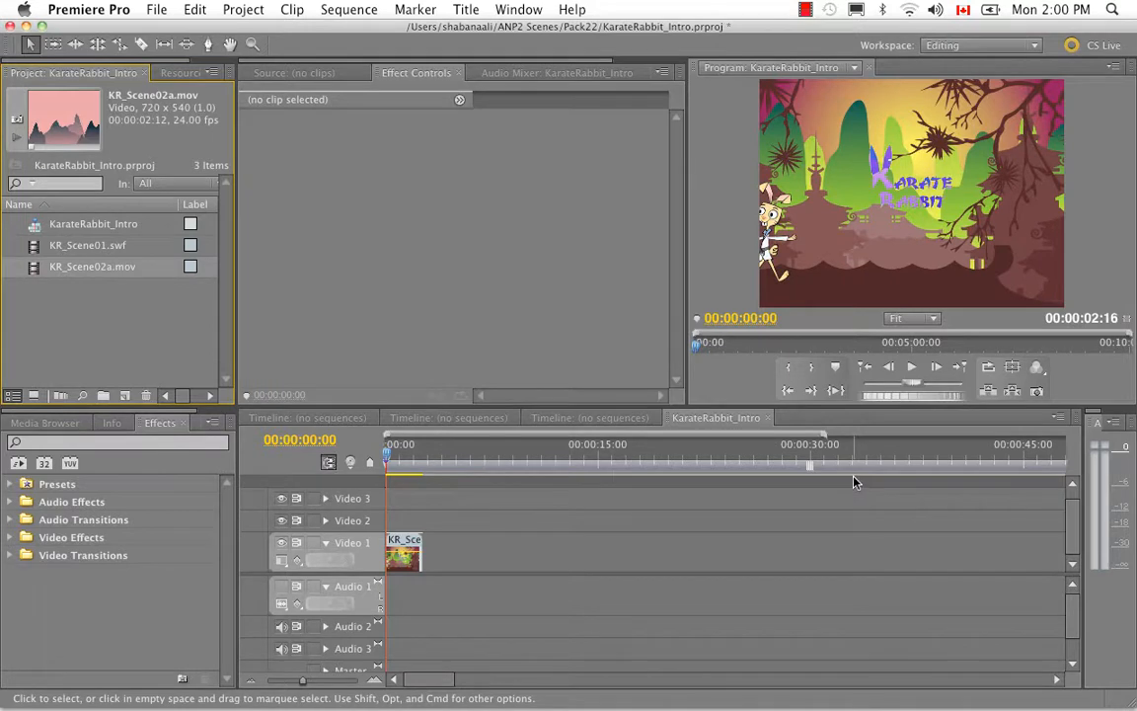
Step: Place KR_Scene02a.mov directly after the KR_Scene01 clip on Video 1 and scrub through both clips
{"action": "left_click", "coordinate": [57, 286]}
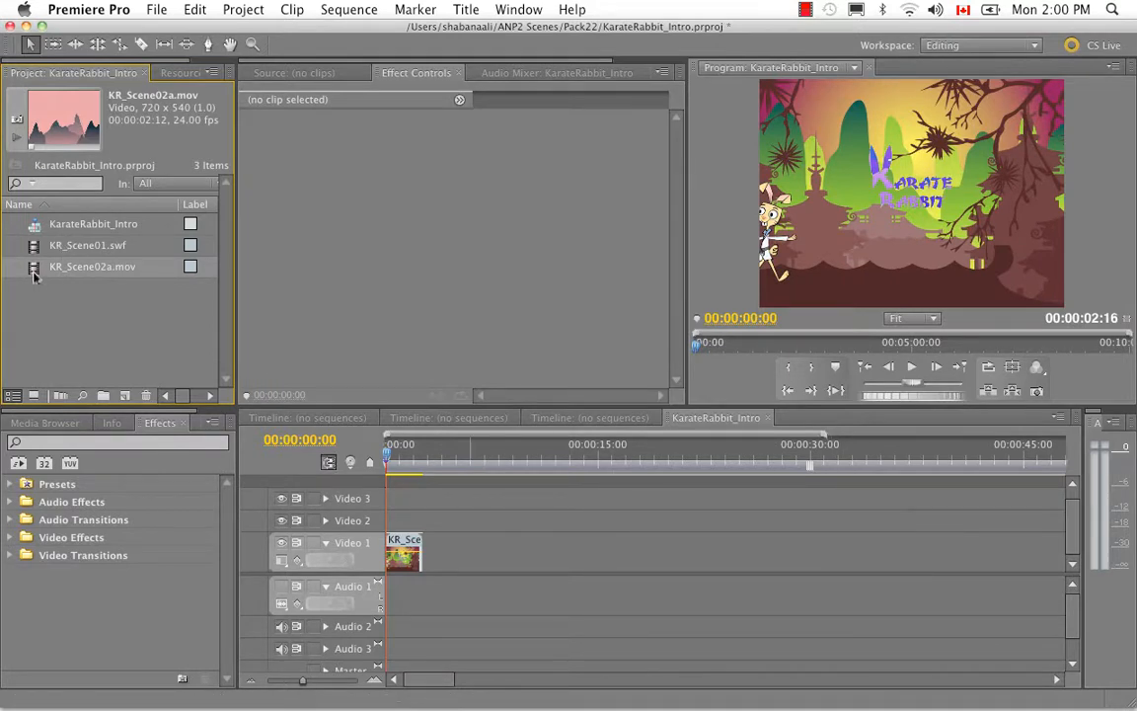
{"action": "left_click_drag", "start_coordinate": [35, 276], "coordinate": [424, 574]}
{"action": "left_click_drag", "start_coordinate": [393, 457], "coordinate": [452, 476]}
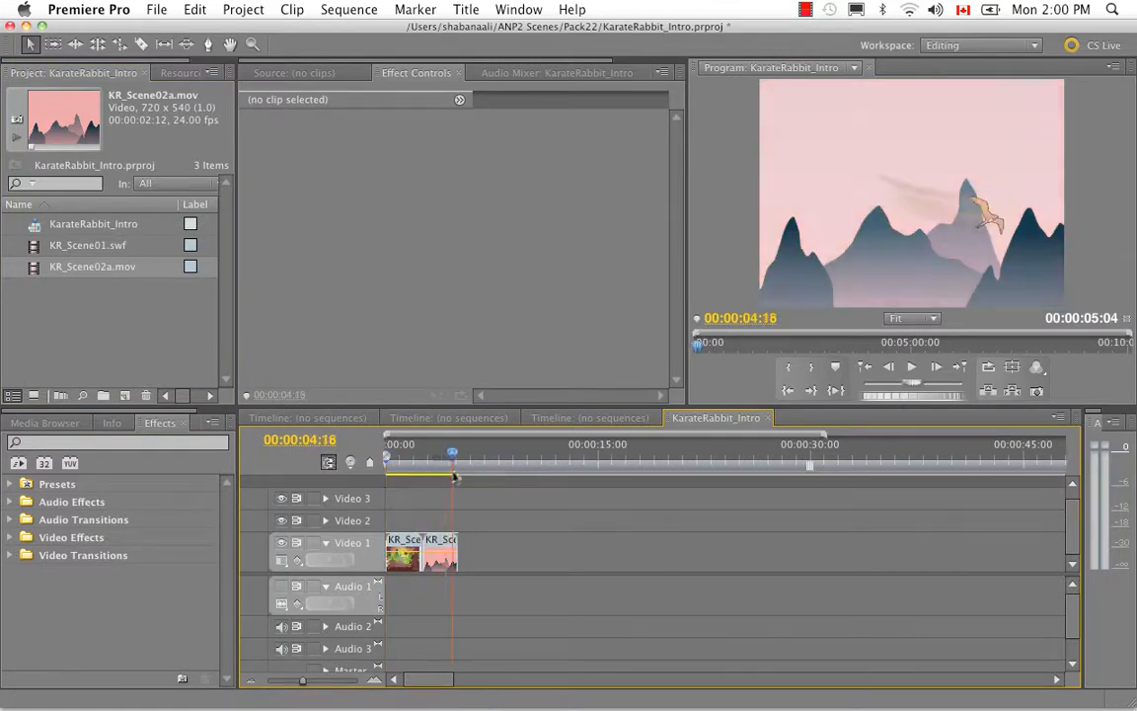
Step: Import the whole KR_Scene02b folder from the Pack22 Source folder into the project as a bin
{"action": "right_click", "coordinate": [74, 331]}
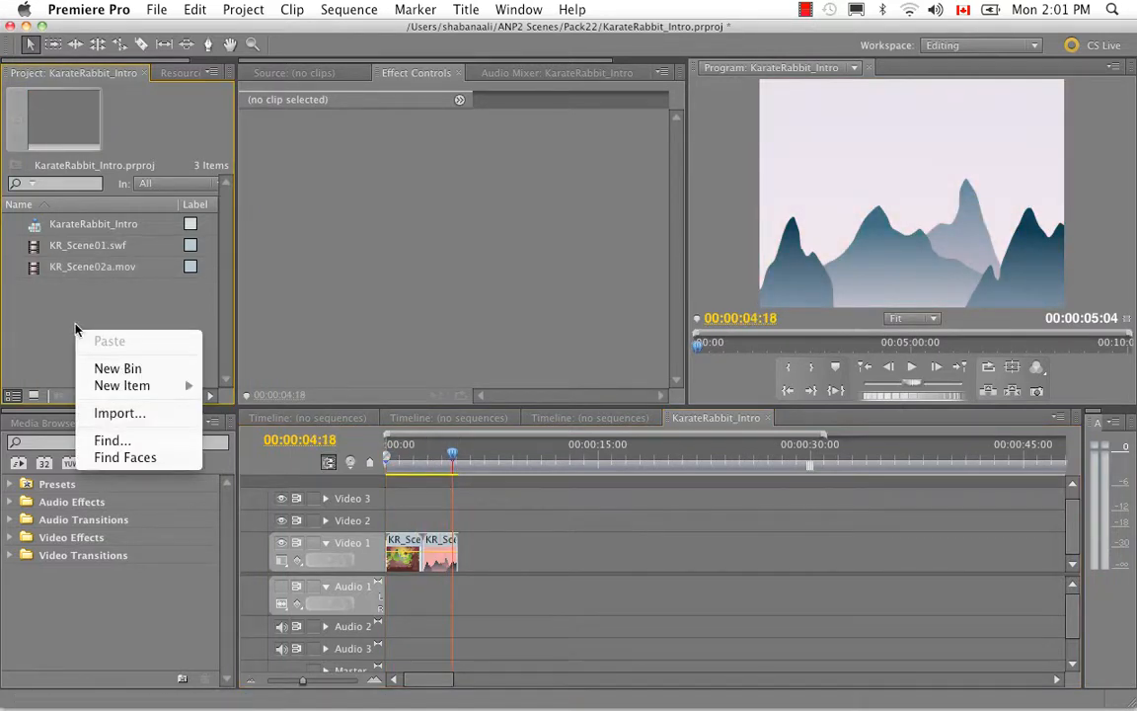
{"action": "left_click", "coordinate": [194, 407]}
{"action": "left_click", "coordinate": [427, 152]}
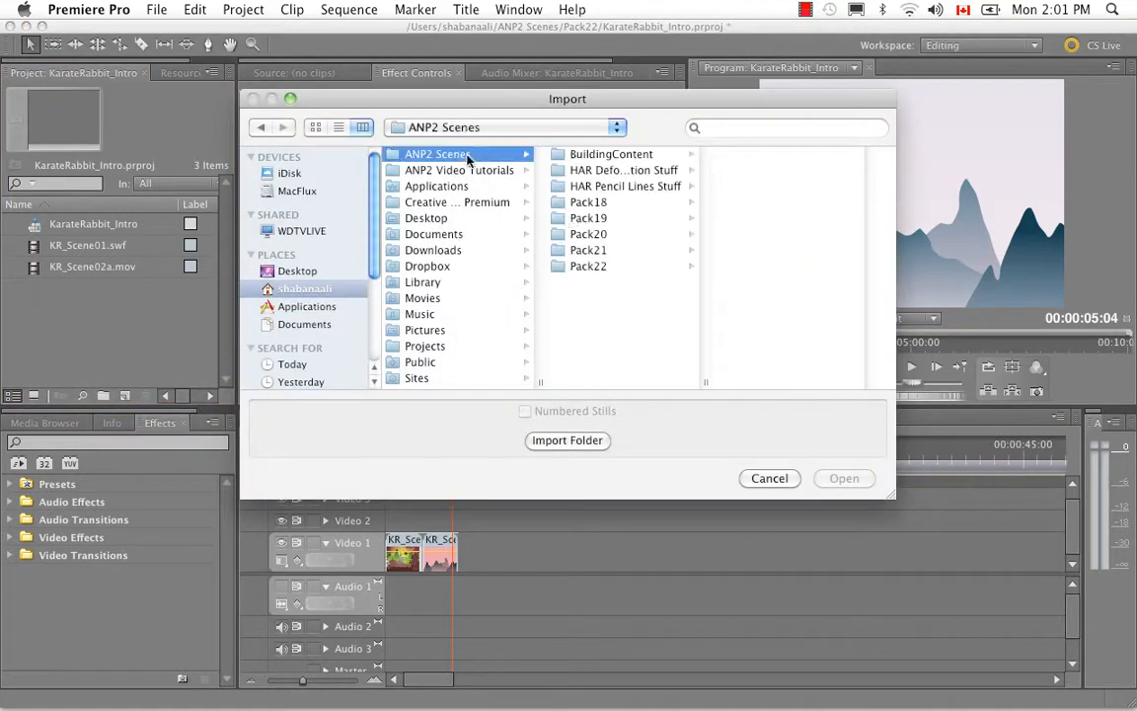
{"action": "left_click", "coordinate": [587, 266]}
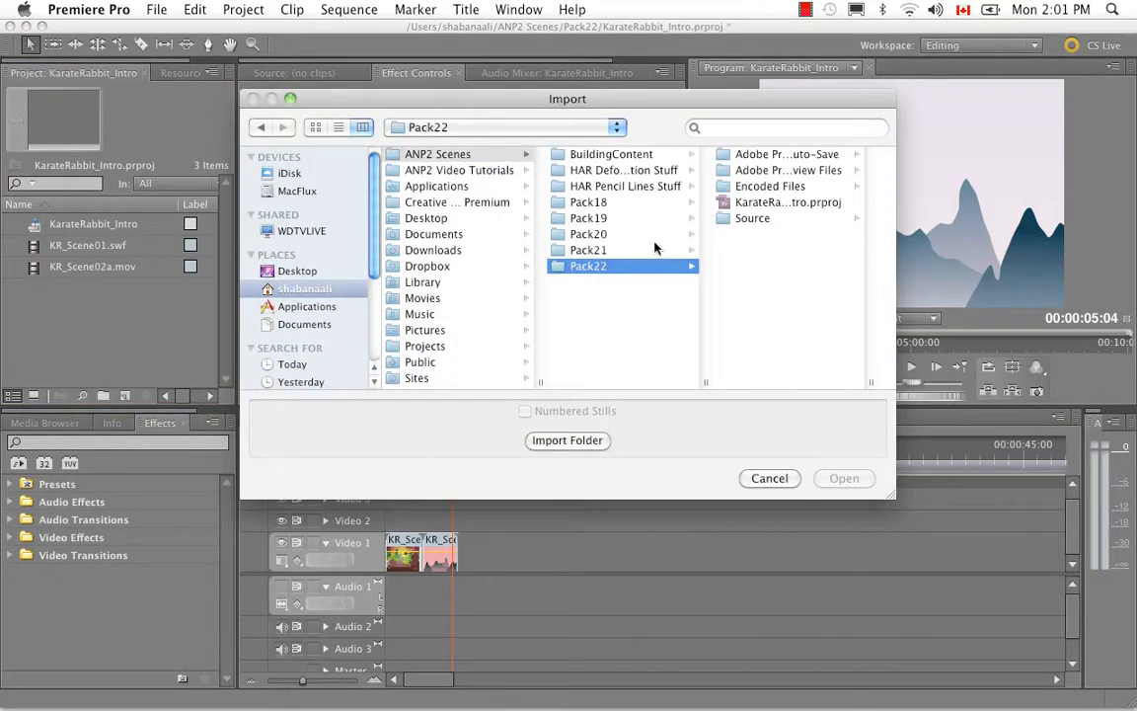
{"action": "left_click", "coordinate": [762, 218]}
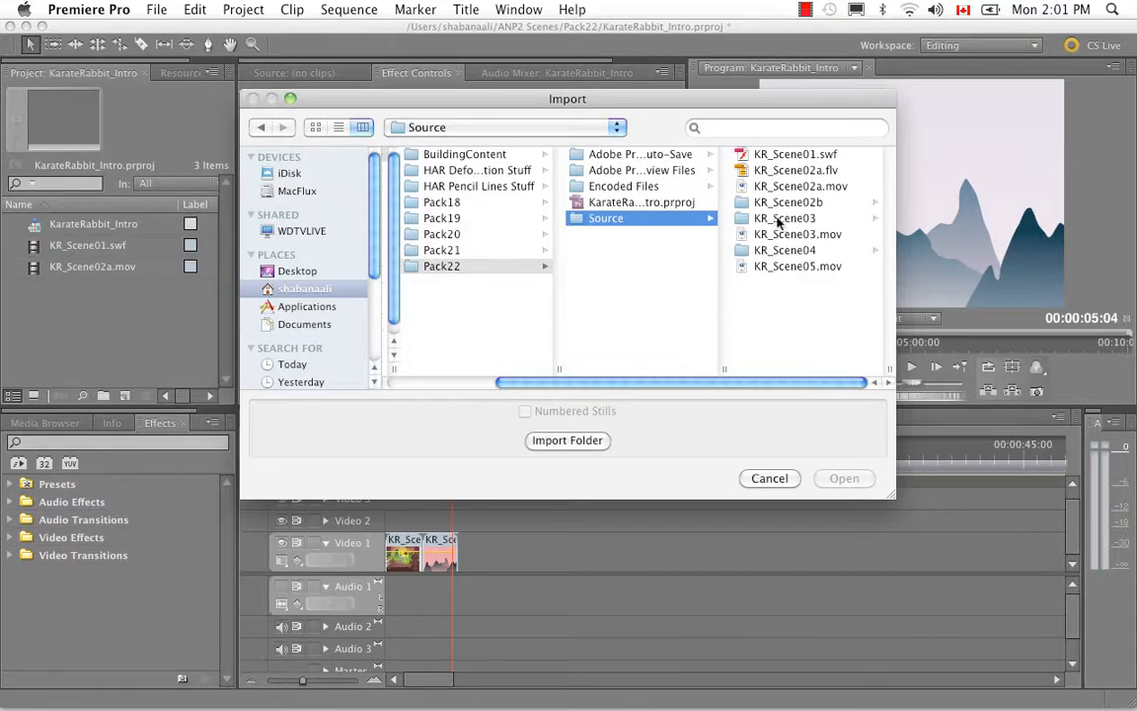
{"action": "left_click", "coordinate": [787, 202]}
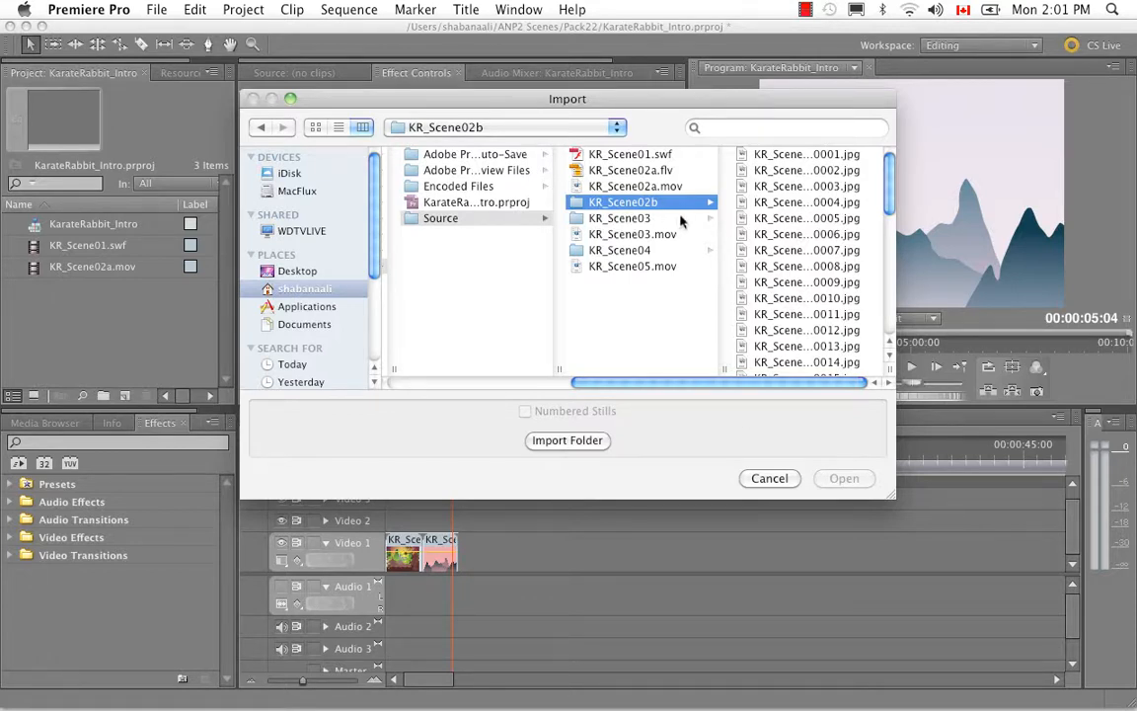
{"action": "left_click", "coordinate": [581, 445]}
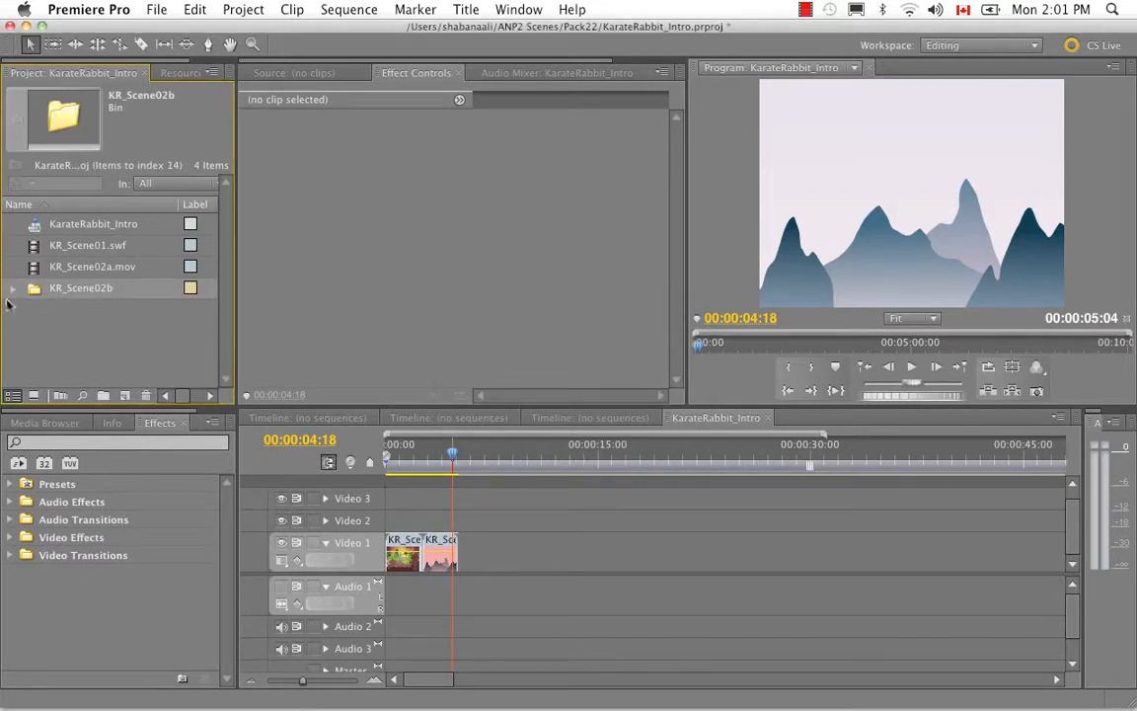
Step: Select all 39 JPG stills in the KR_Scene02b bin and place them after the KR_Scene02a clip on Video 1
{"action": "left_click", "coordinate": [12, 287]}
{"action": "left_click_drag", "start_coordinate": [228, 229], "coordinate": [229, 269]}
{"action": "mouse_move", "coordinate": [226, 380]}
{"action": "left_mouse_down"}
{"action": "mouse_move", "coordinate": [226, 197]}
{"action": "mouse_move", "coordinate": [226, 383]}
{"action": "left_mouse_up"}
{"action": "left_click", "coordinate": [129, 309]}
{"action": "left_click", "coordinate": [138, 374], "text": "shift"}
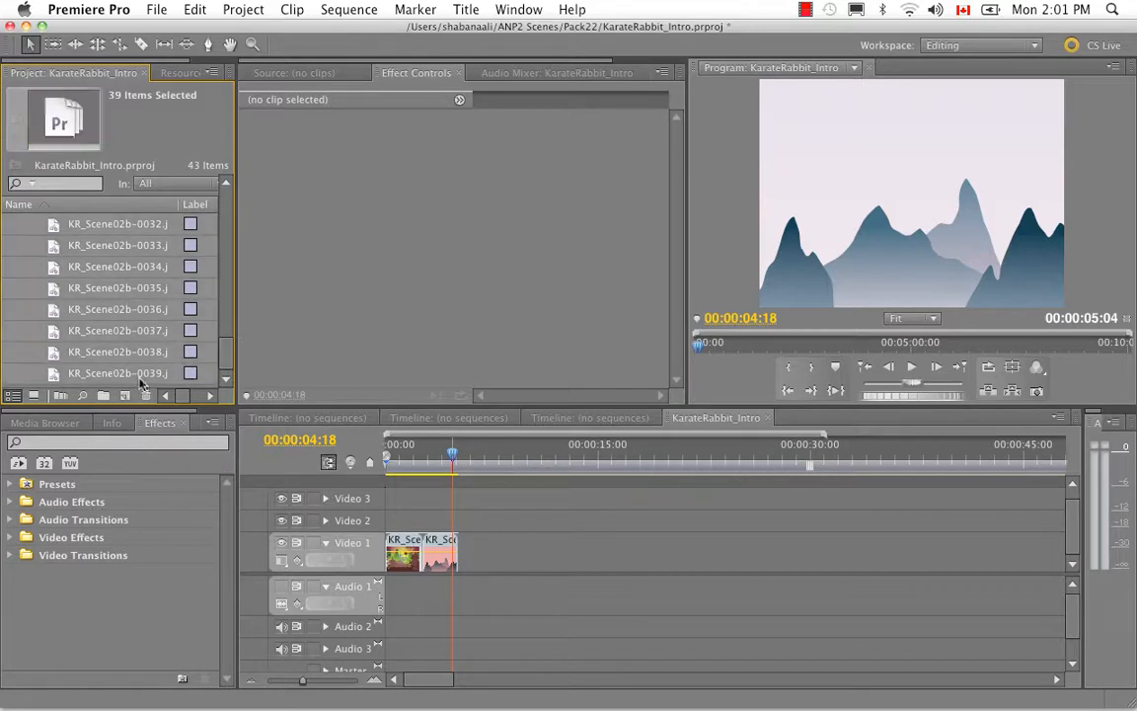
{"action": "left_click_drag", "start_coordinate": [153, 332], "coordinate": [510, 619]}
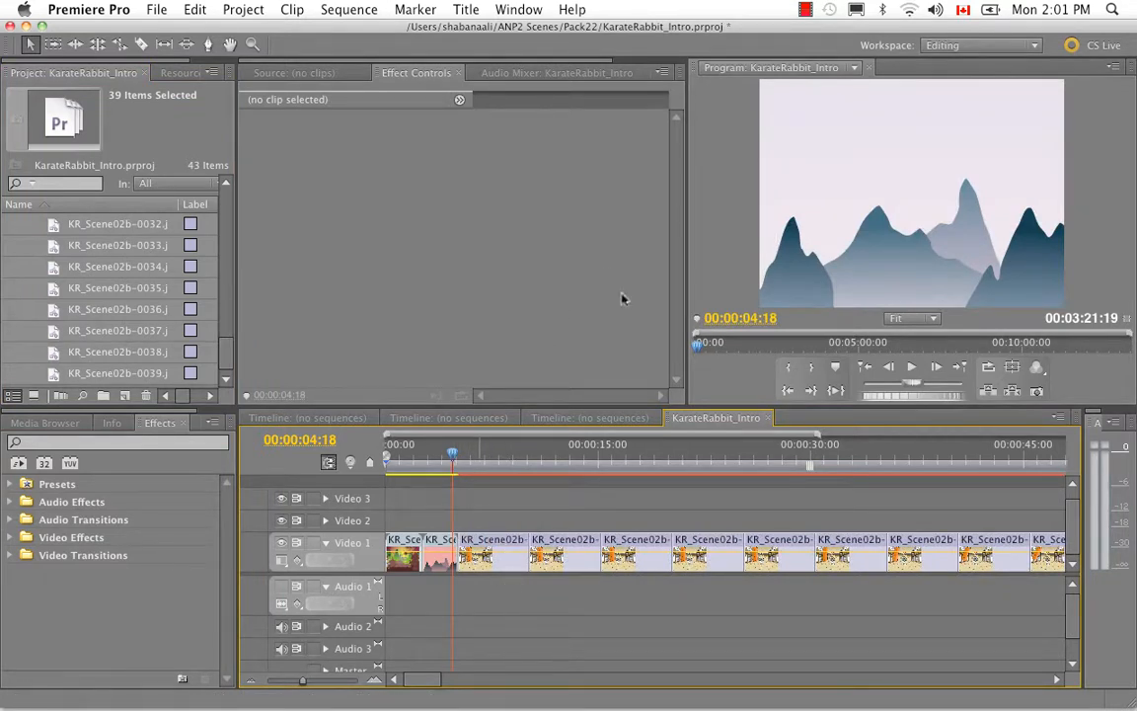
Step: Play back the sequence through the KR_Scene02b stills, stop, and remove those stills from Video 1
{"action": "left_click", "coordinate": [913, 367]}
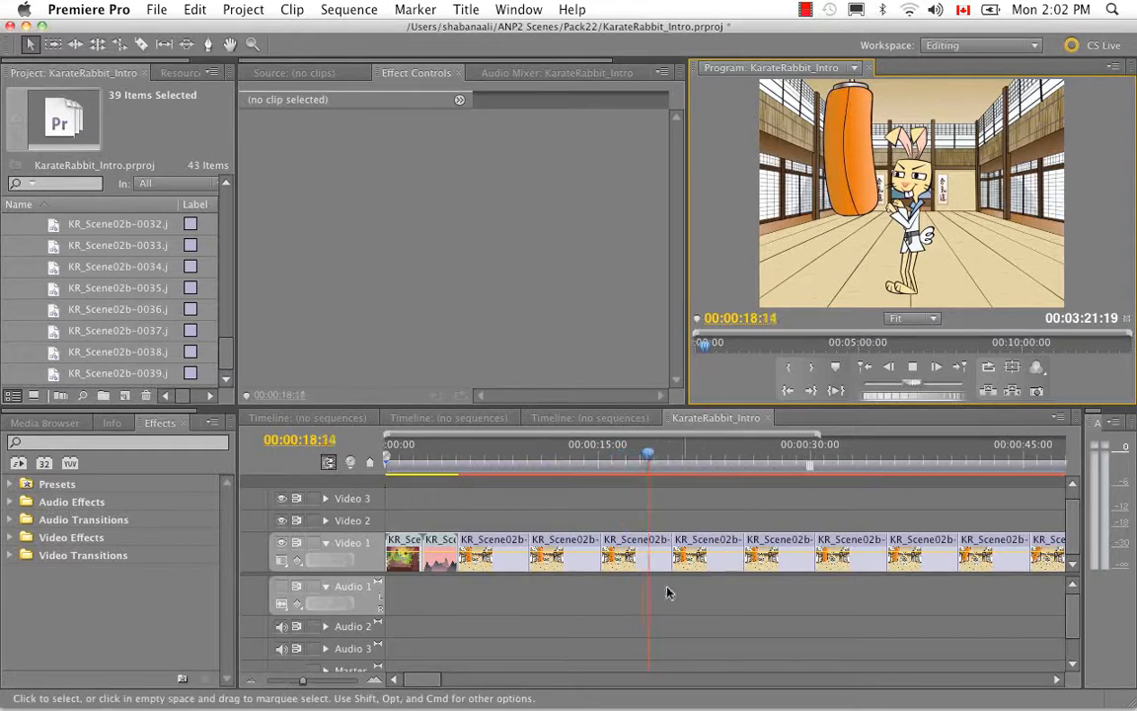
{"action": "key", "text": "space"}
{"action": "key", "text": "Delete"}
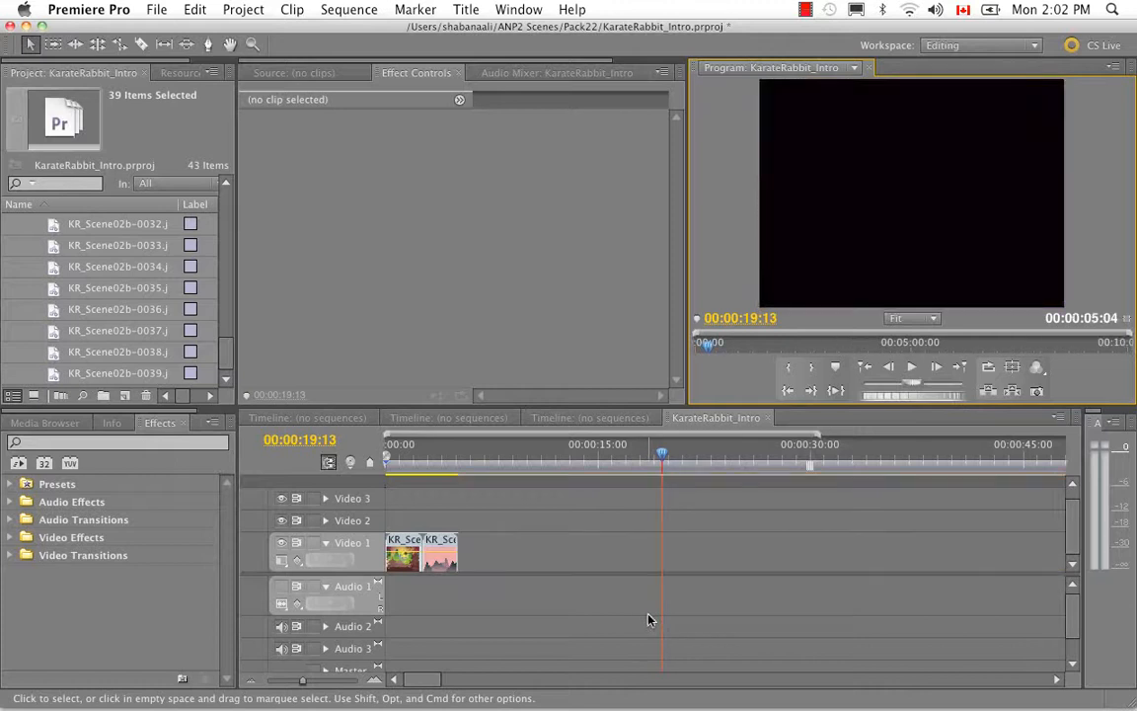
Step: Collapse the KR_Scene02b bin and delete it from the project
{"action": "left_click_drag", "start_coordinate": [228, 352], "coordinate": [185, 198]}
{"action": "left_click", "coordinate": [14, 290]}
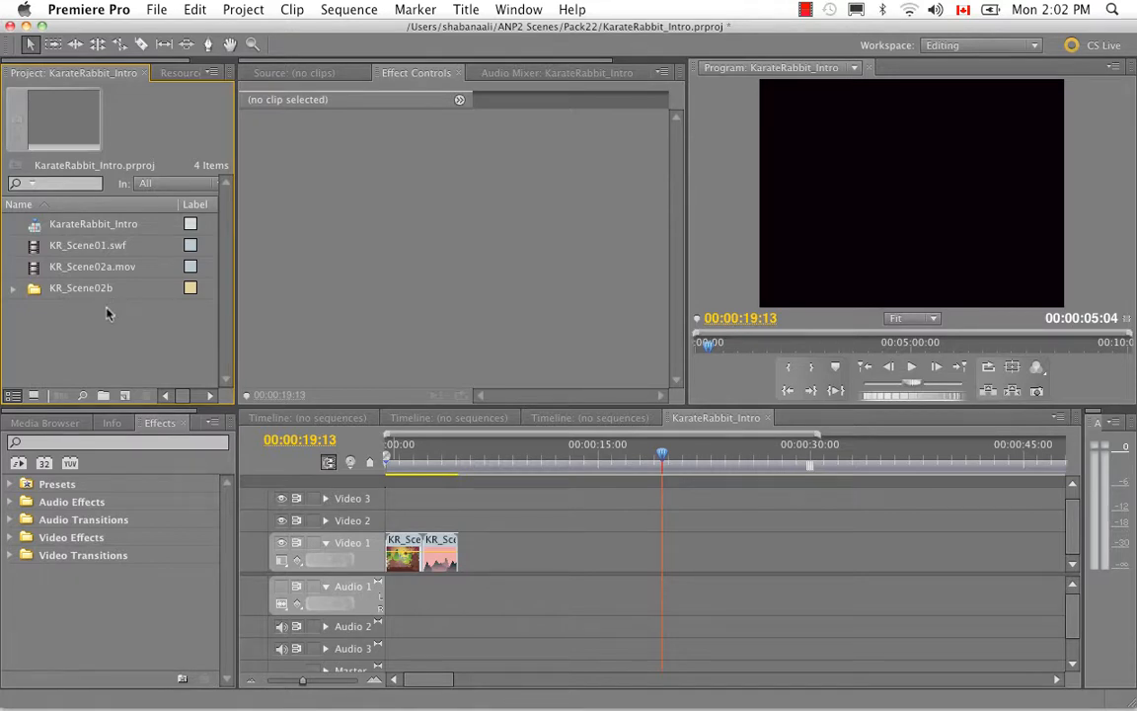
{"action": "left_click", "coordinate": [33, 292]}
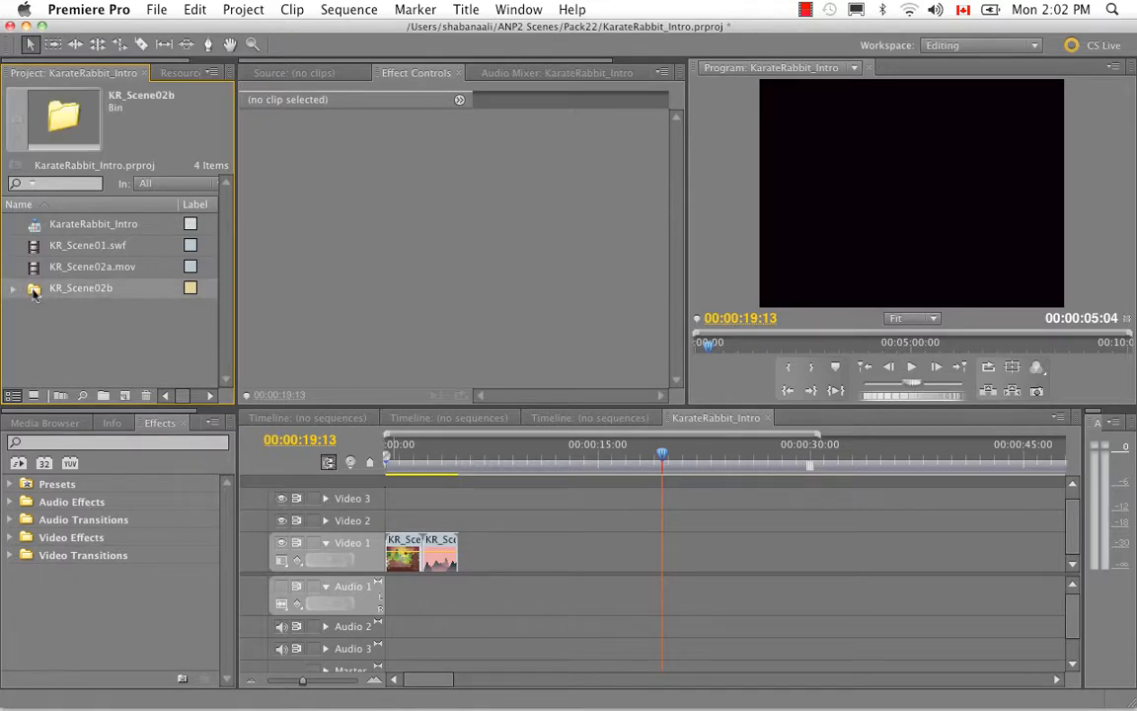
{"action": "left_click", "coordinate": [146, 395]}
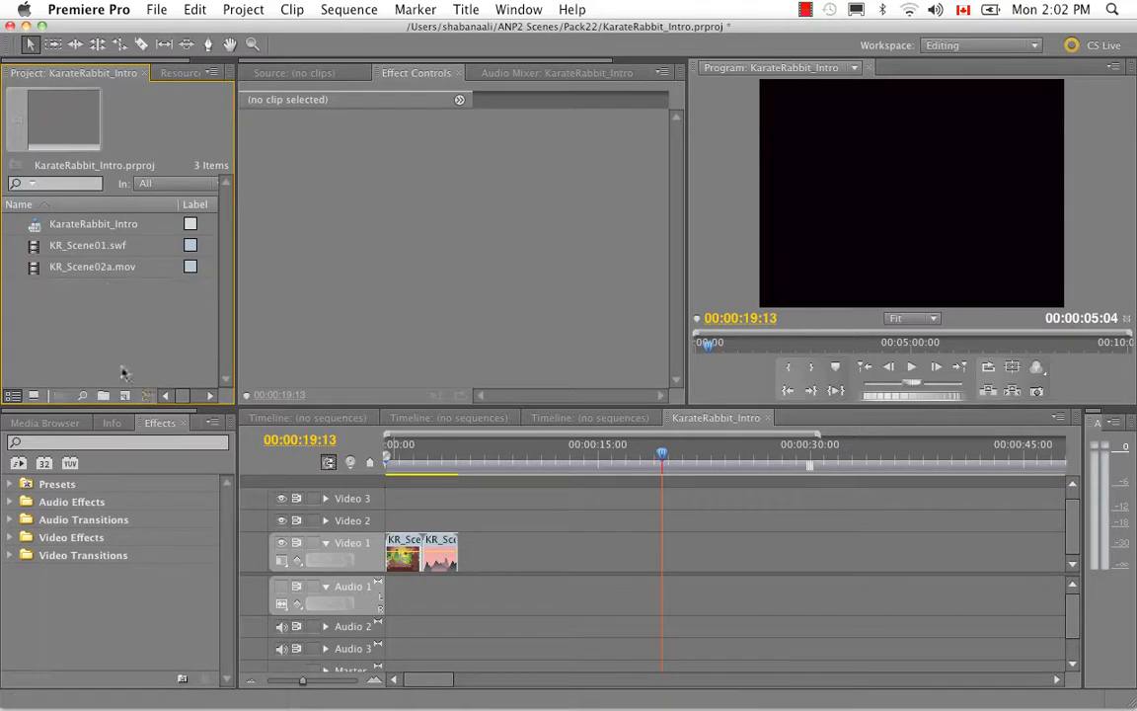
Step: Import the KR_Scene02b JPG sequence as one clip from its first image, with Numbered Stills enabled
{"action": "right_click", "coordinate": [80, 330]}
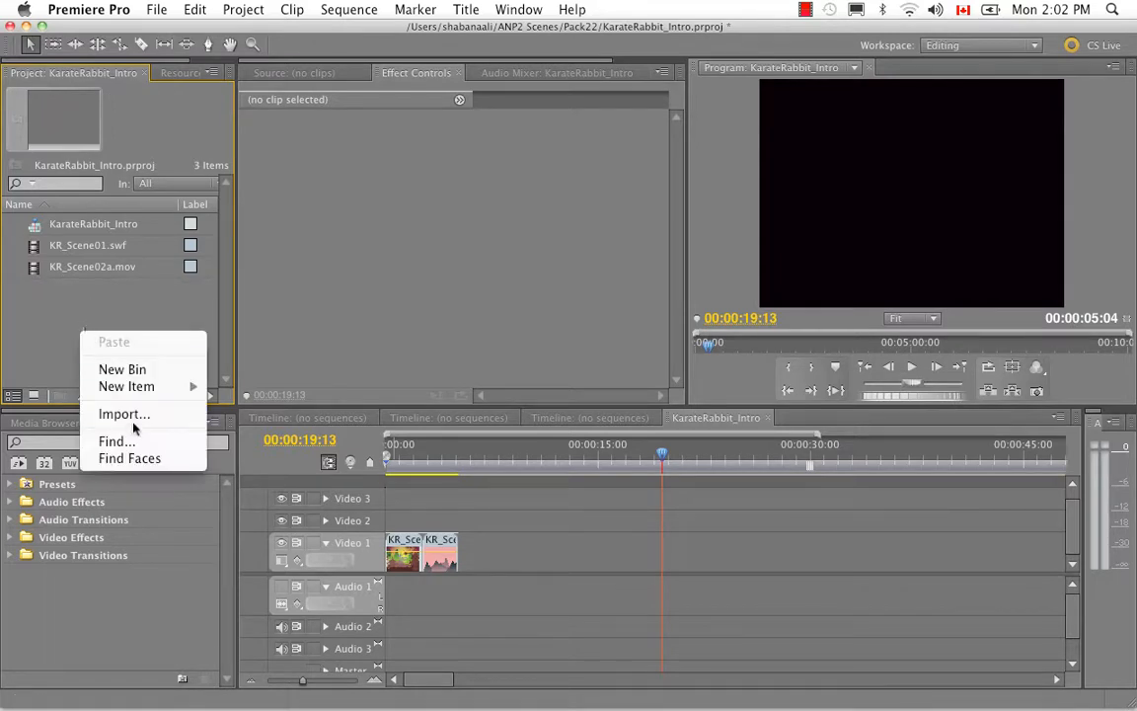
{"action": "left_click", "coordinate": [124, 409]}
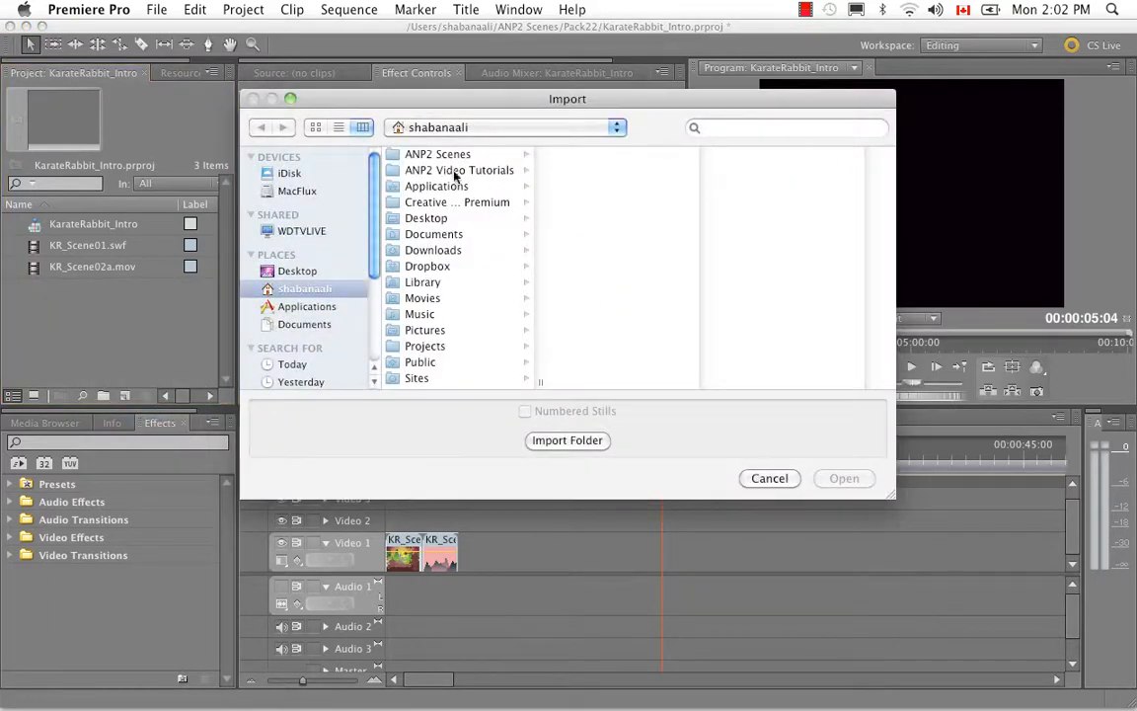
{"action": "left_click", "coordinate": [573, 267]}
{"action": "left_click", "coordinate": [752, 219]}
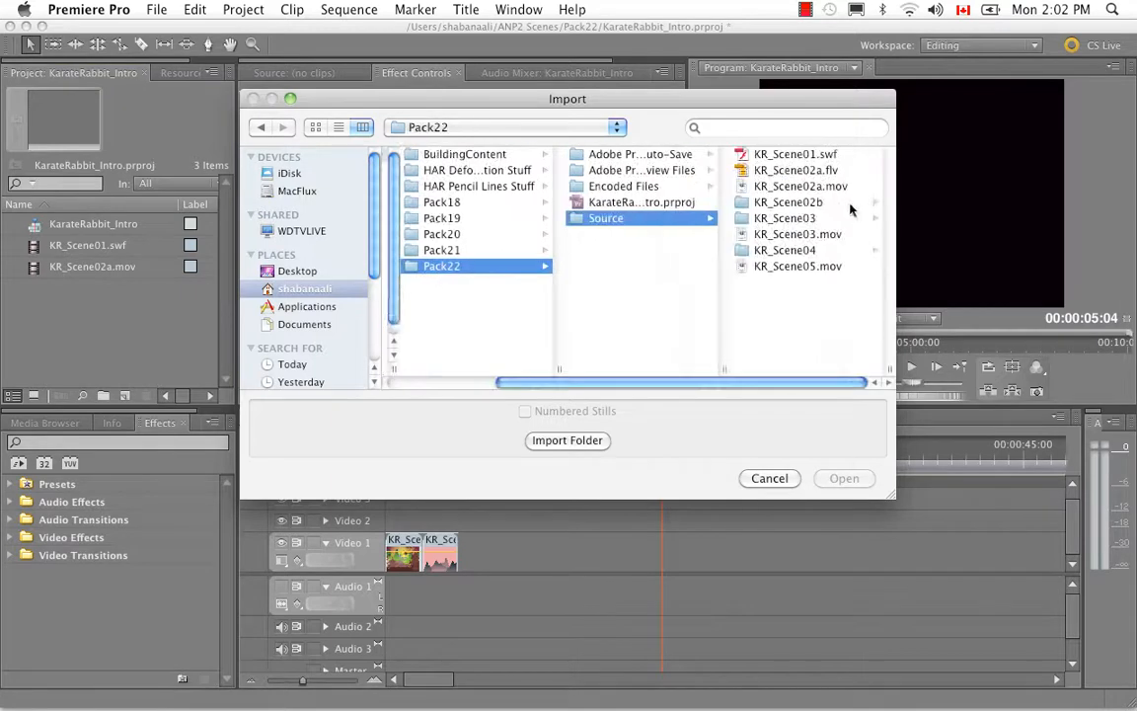
{"action": "left_click", "coordinate": [818, 203]}
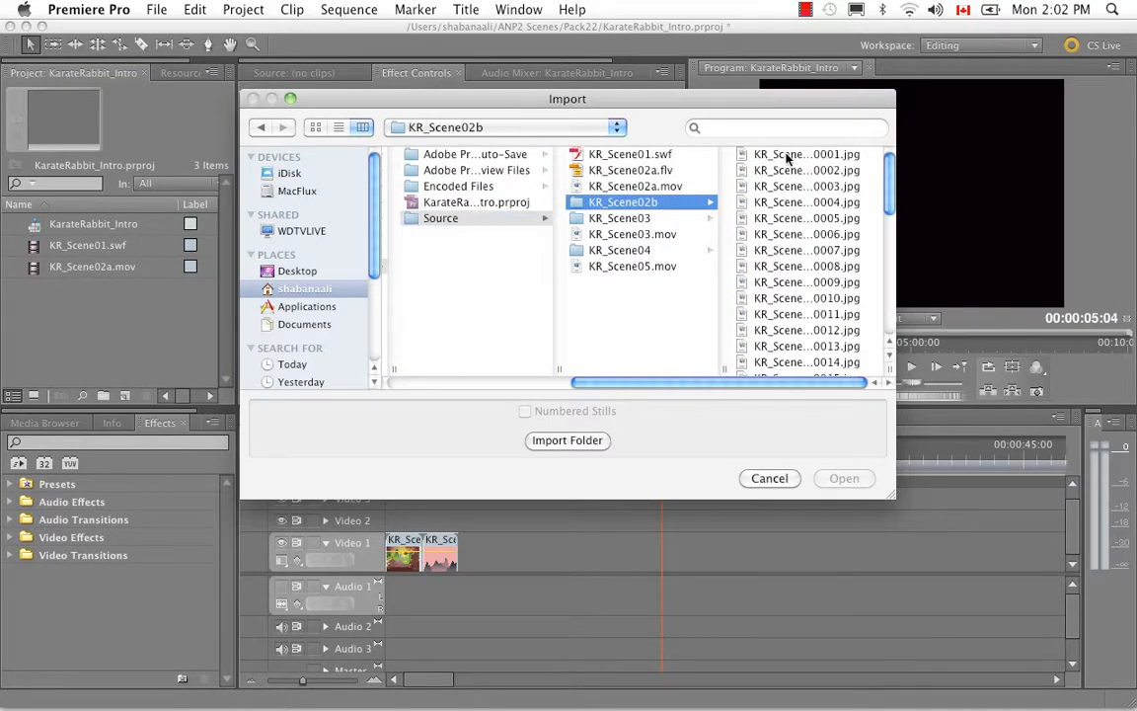
{"action": "left_click", "coordinate": [787, 156]}
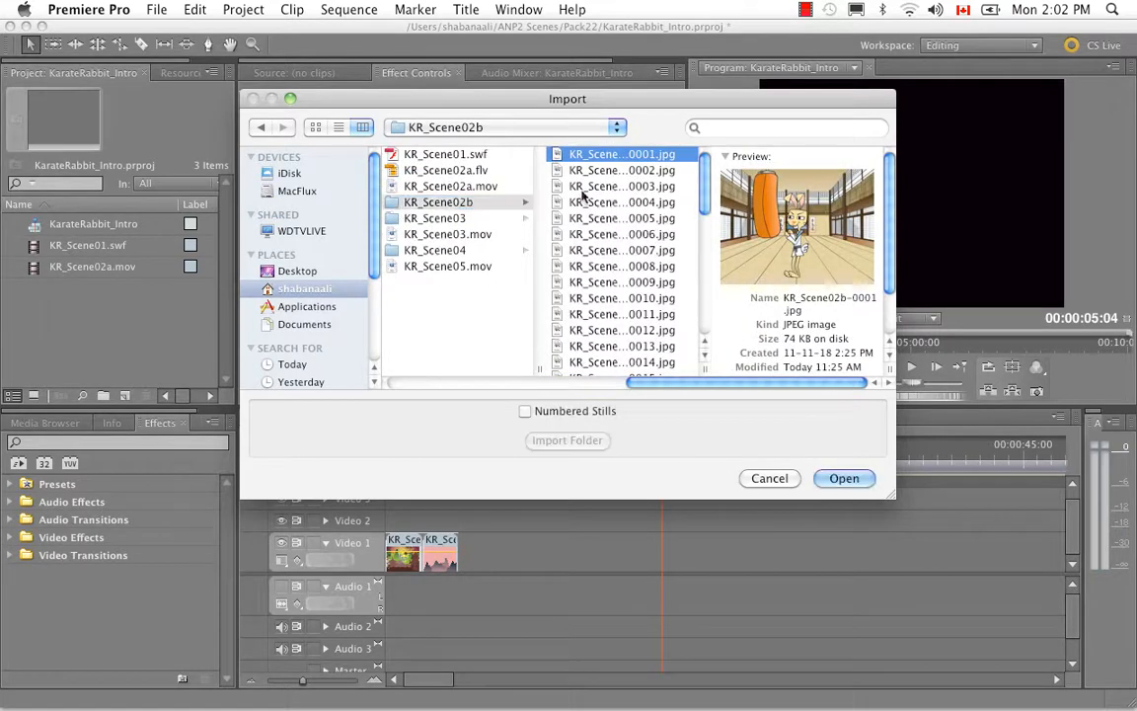
{"action": "left_click", "coordinate": [525, 411]}
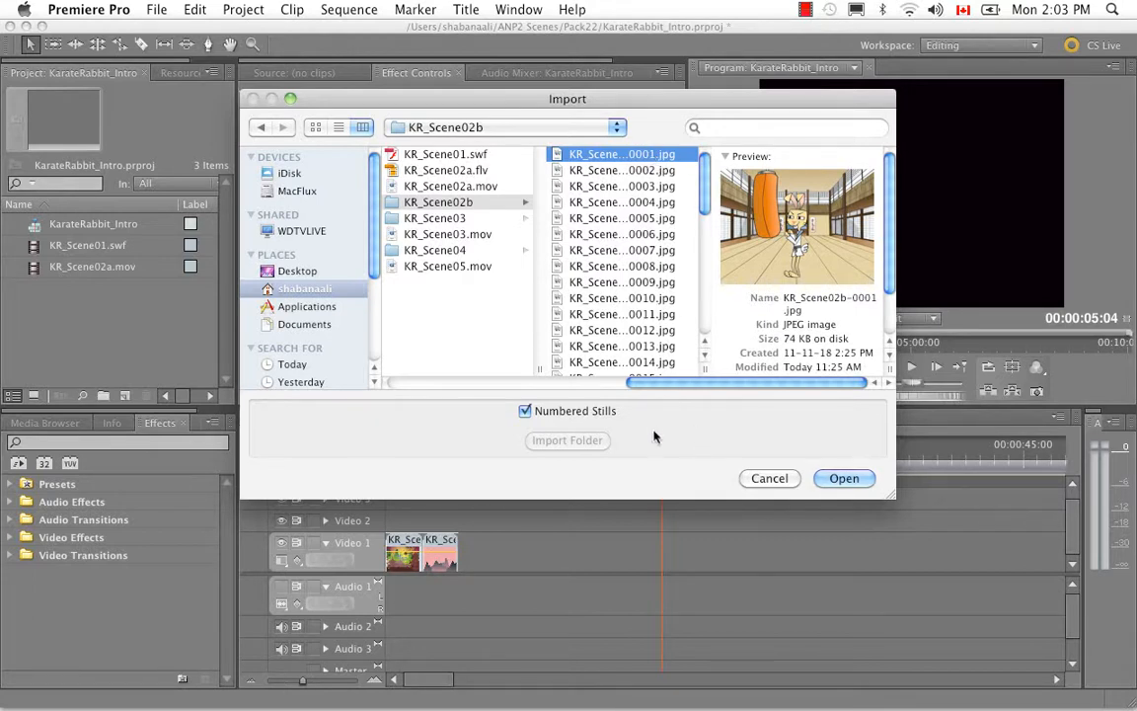
{"action": "left_click", "coordinate": [841, 479]}
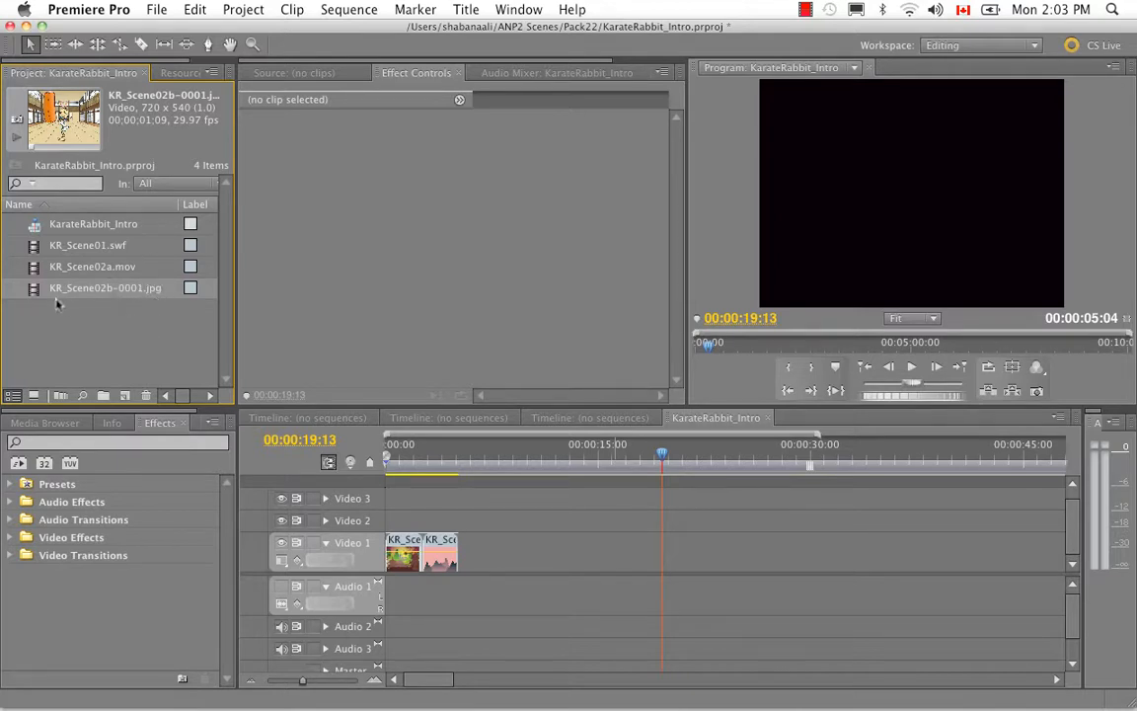
Step: Place the KR_Scene02b-0001.jpg sequence clip directly after KR_Scene02a on Video 1 and play it back
{"action": "left_click_drag", "start_coordinate": [35, 293], "coordinate": [468, 557]}
{"action": "left_click_drag", "start_coordinate": [386, 454], "coordinate": [454, 458]}
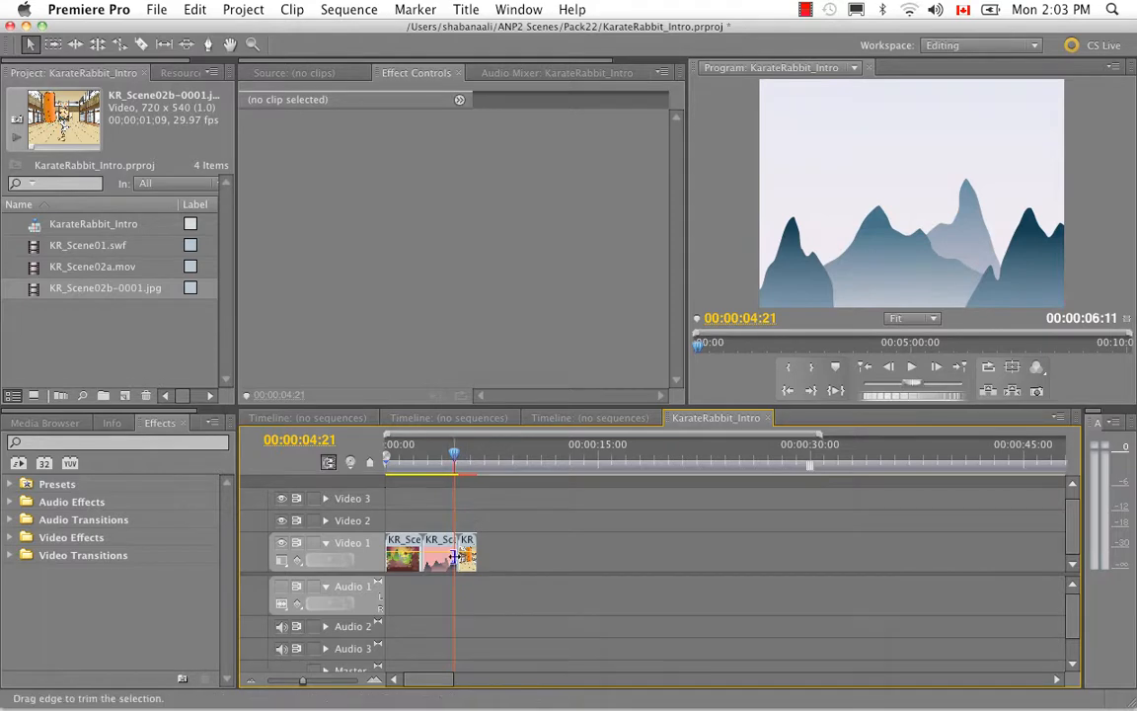
{"action": "key", "text": "space"}
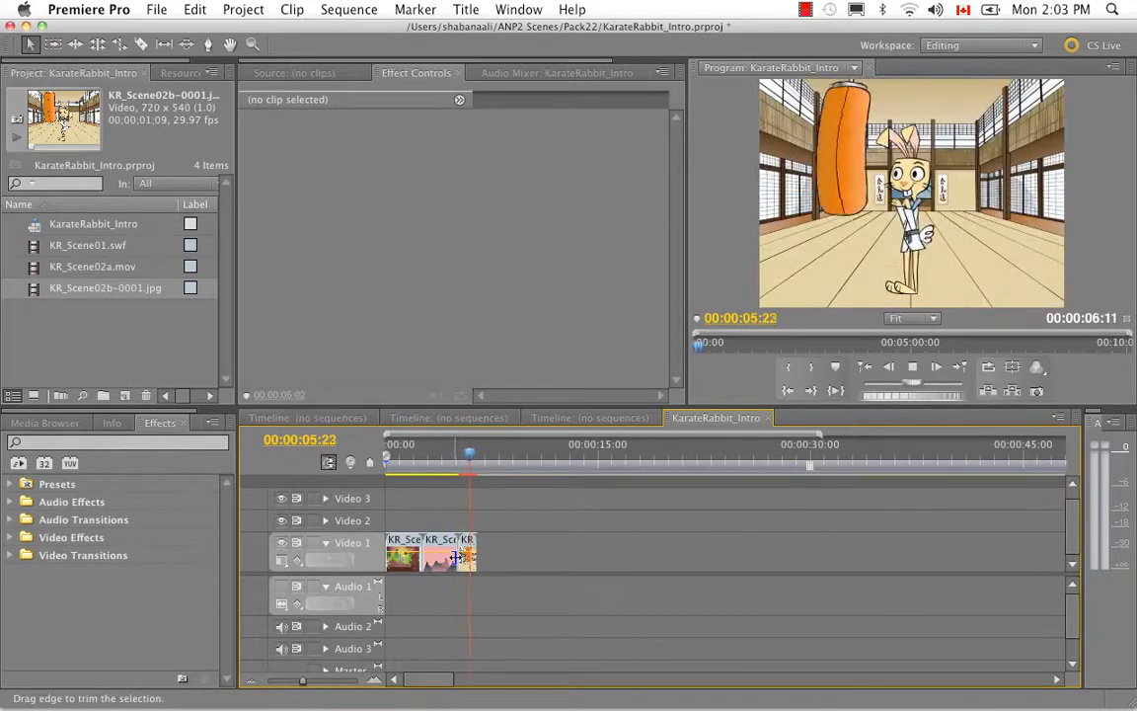
{"action": "left_click", "coordinate": [472, 466]}
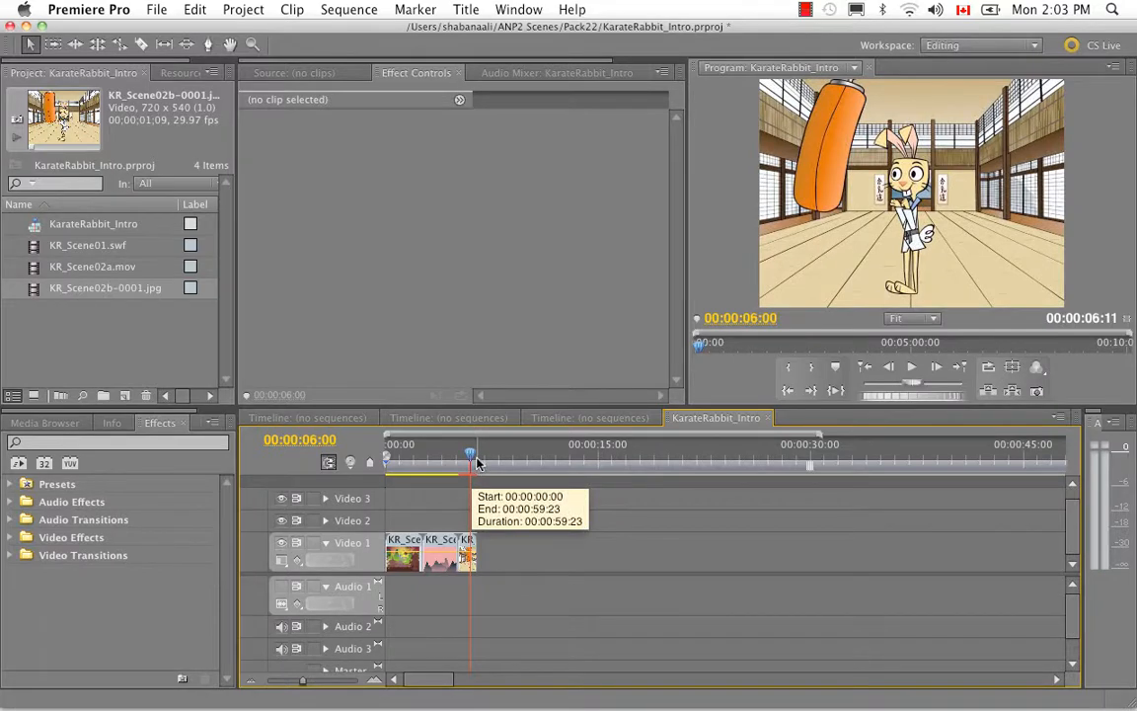
Step: Preview the first PNG in the KR_Scene03 folder, but import KR_Scene03.mov from the Pack22 Source folder instead
{"action": "right_click", "coordinate": [77, 322]}
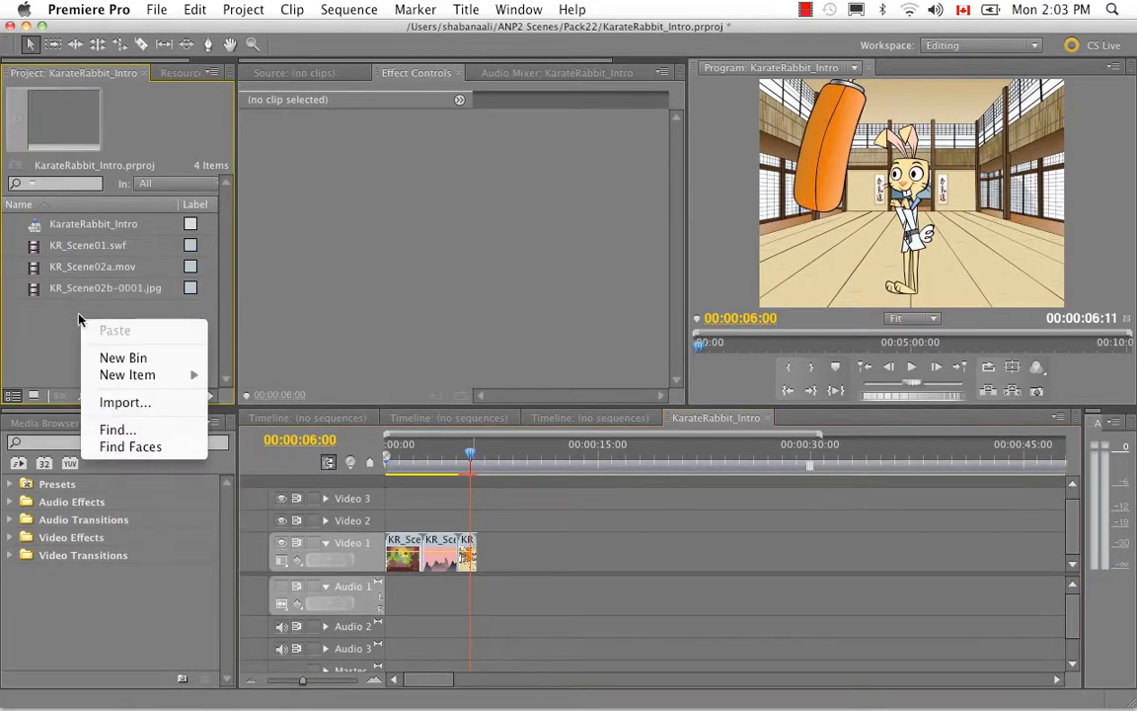
{"action": "left_click", "coordinate": [130, 402]}
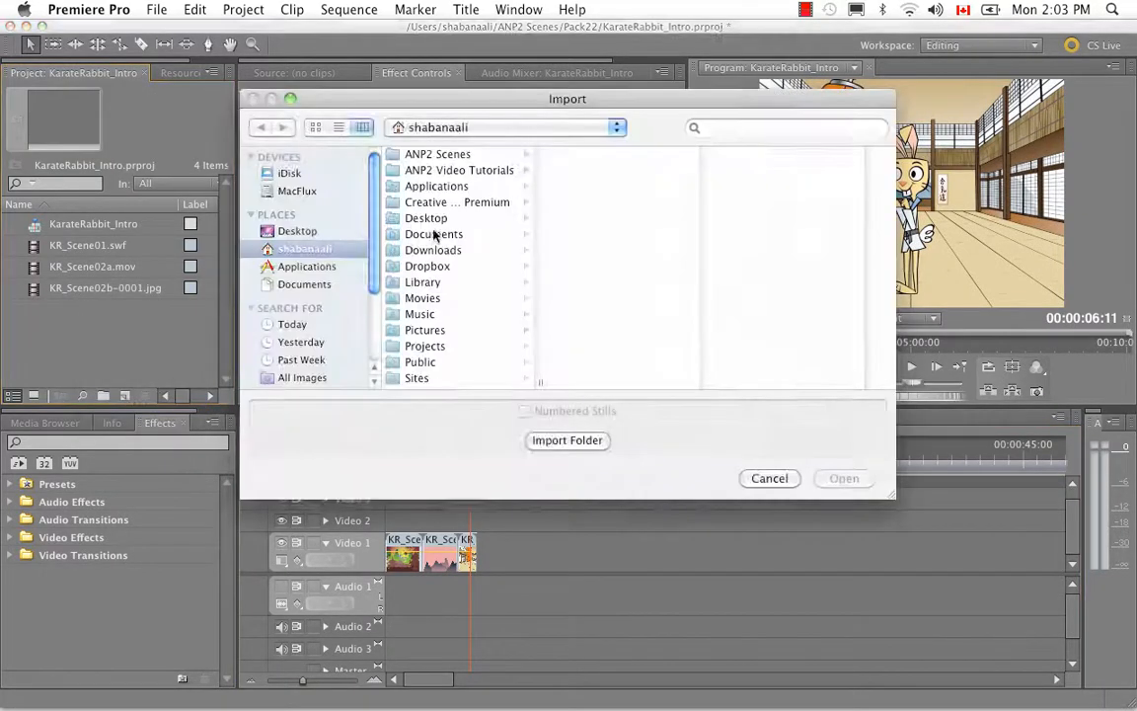
{"action": "left_click", "coordinate": [434, 154]}
{"action": "left_click", "coordinate": [590, 266]}
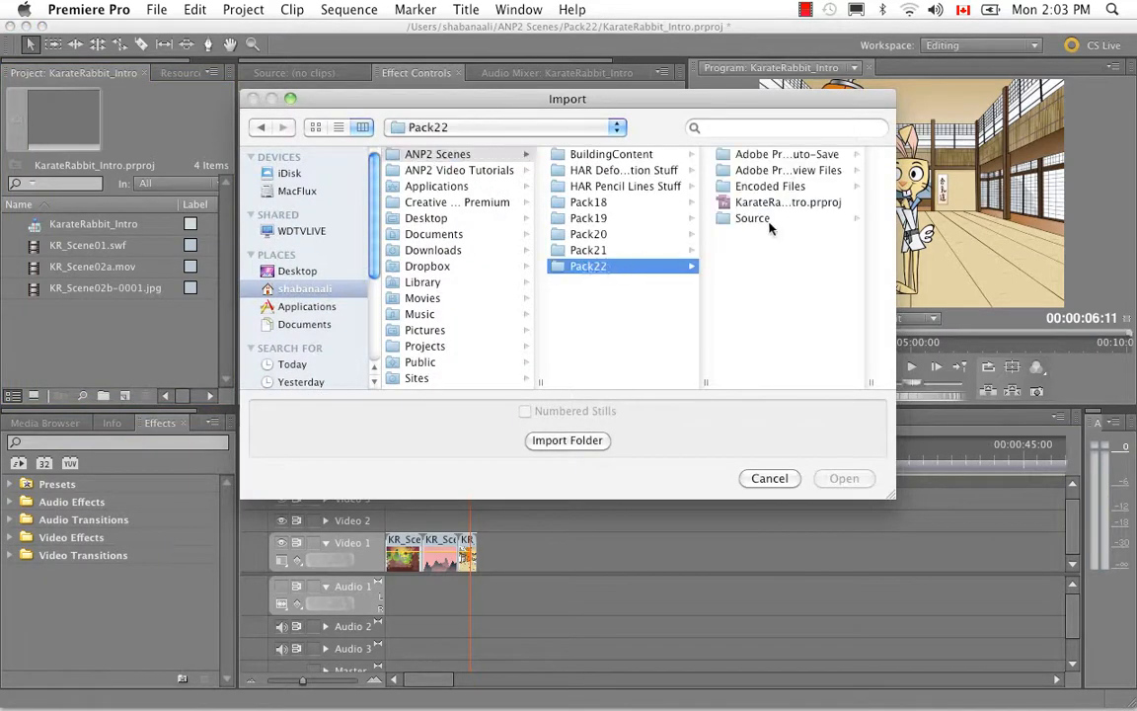
{"action": "left_click", "coordinate": [761, 225]}
{"action": "left_click", "coordinate": [805, 220]}
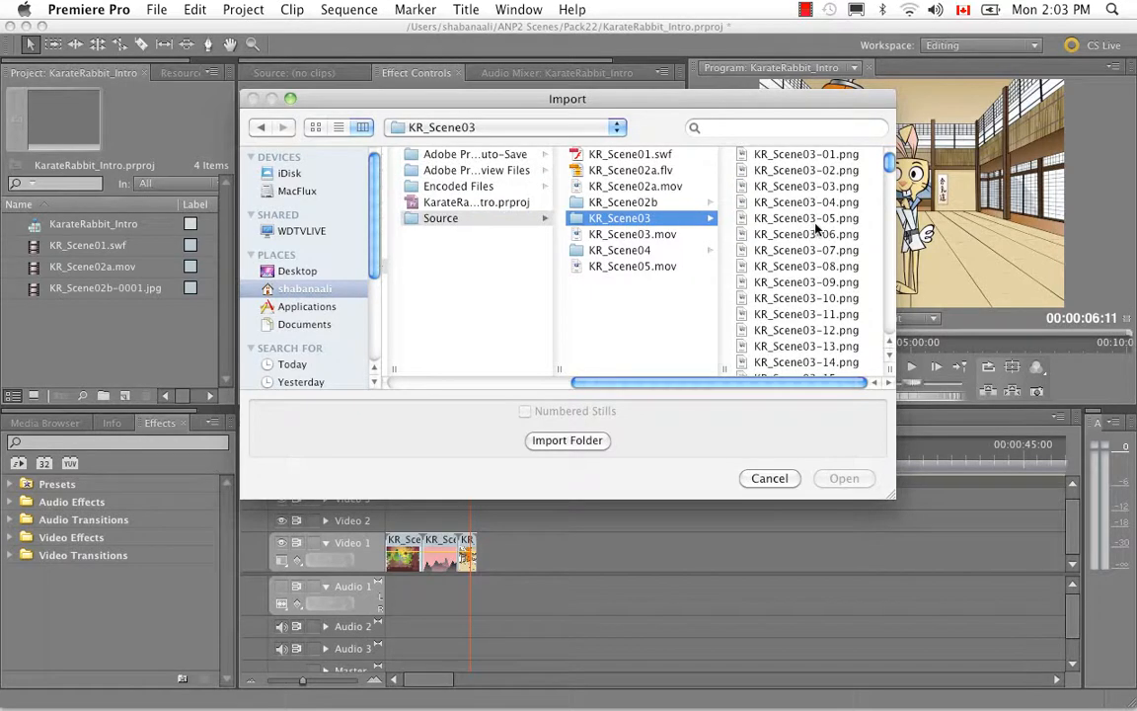
{"action": "left_click", "coordinate": [762, 154]}
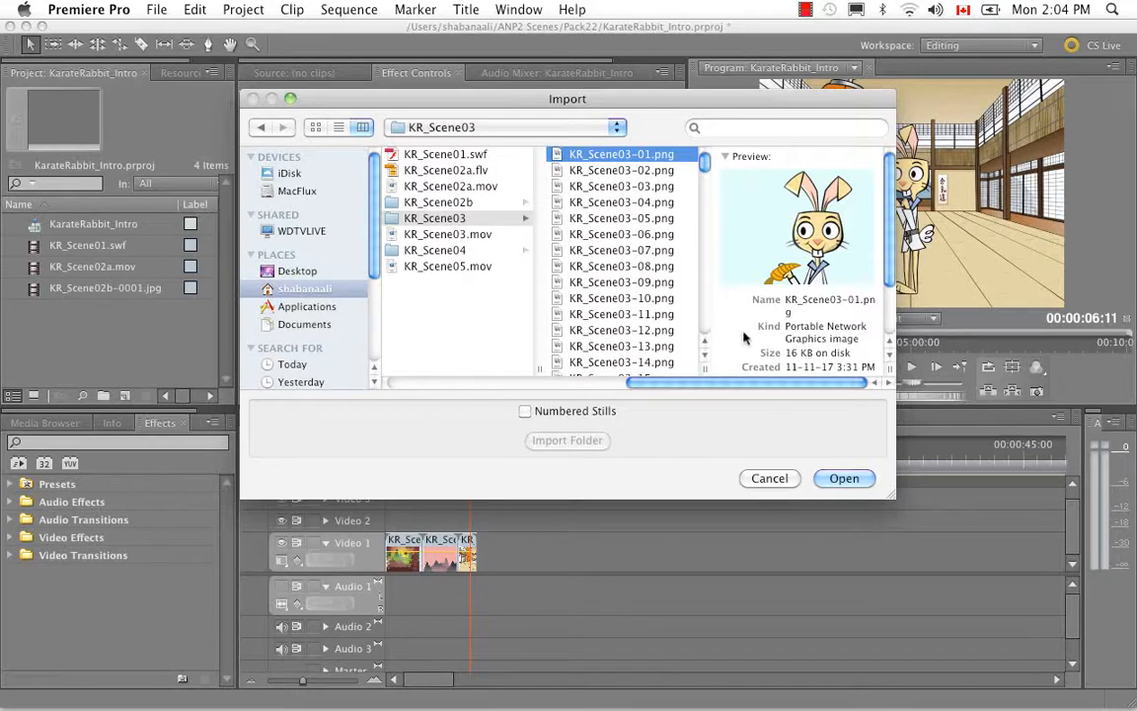
{"action": "left_click", "coordinate": [491, 235]}
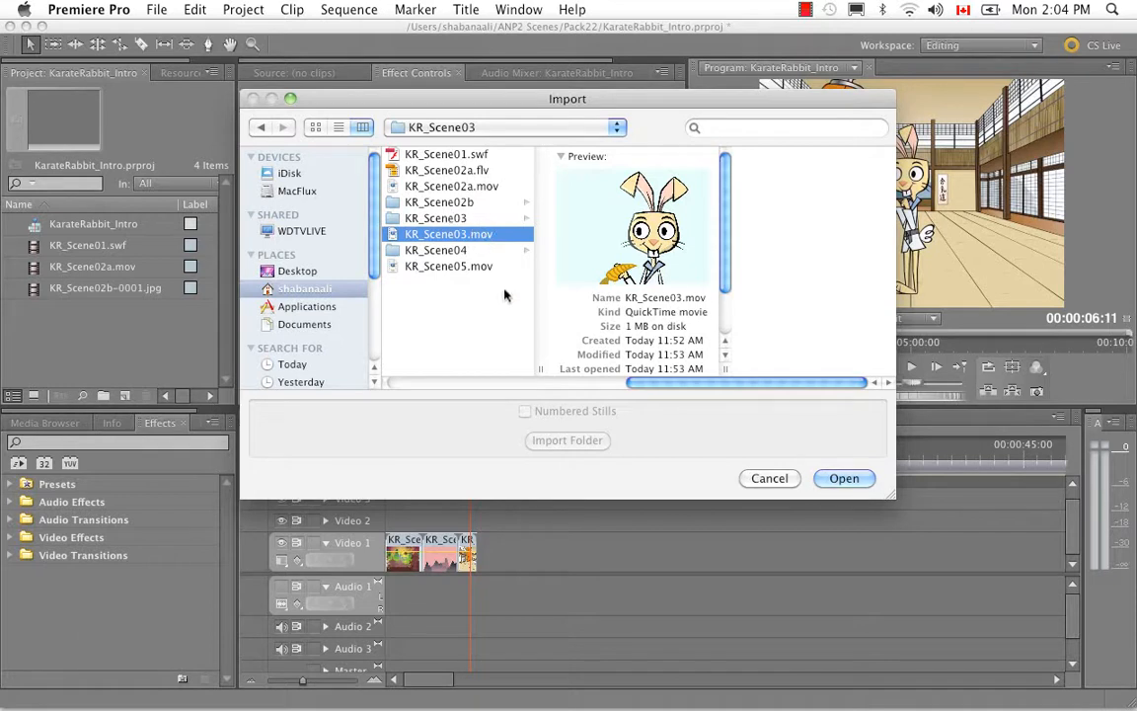
{"action": "left_click", "coordinate": [844, 479]}
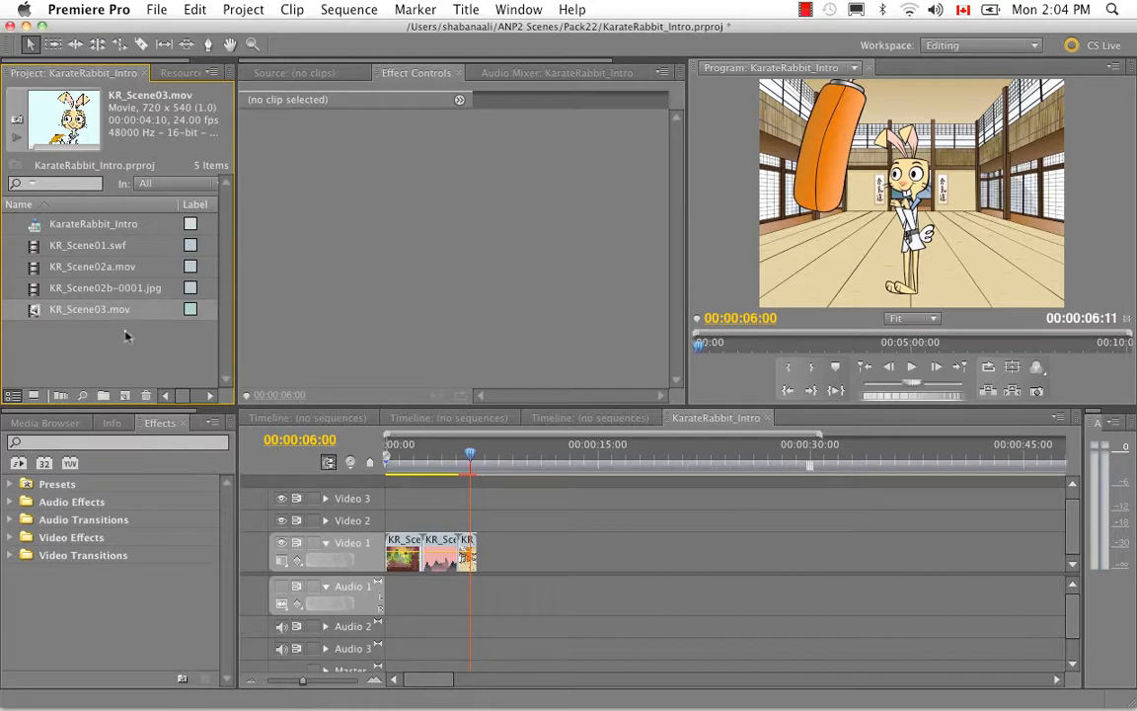
Step: Place KR_Scene03.mov directly after the KR_Scene02b clip on Video 1 and turn on the Audio 1 track output
{"action": "left_click_drag", "start_coordinate": [35, 311], "coordinate": [525, 592]}
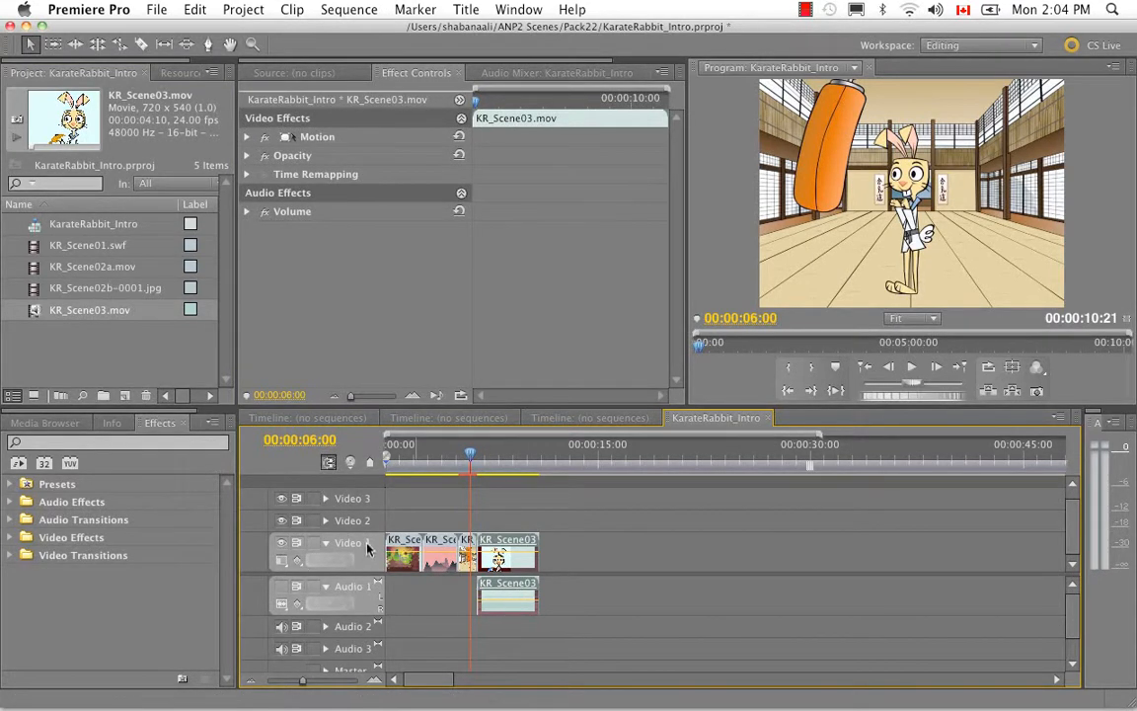
{"action": "left_click", "coordinate": [282, 543]}
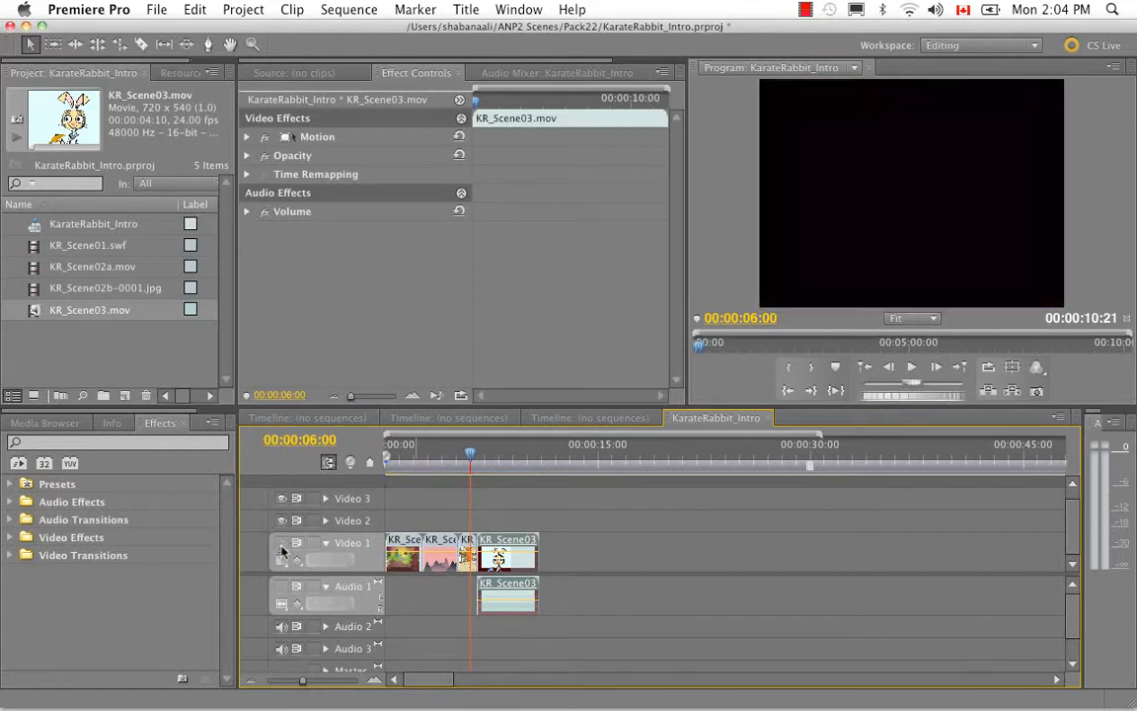
{"action": "left_click", "coordinate": [281, 544]}
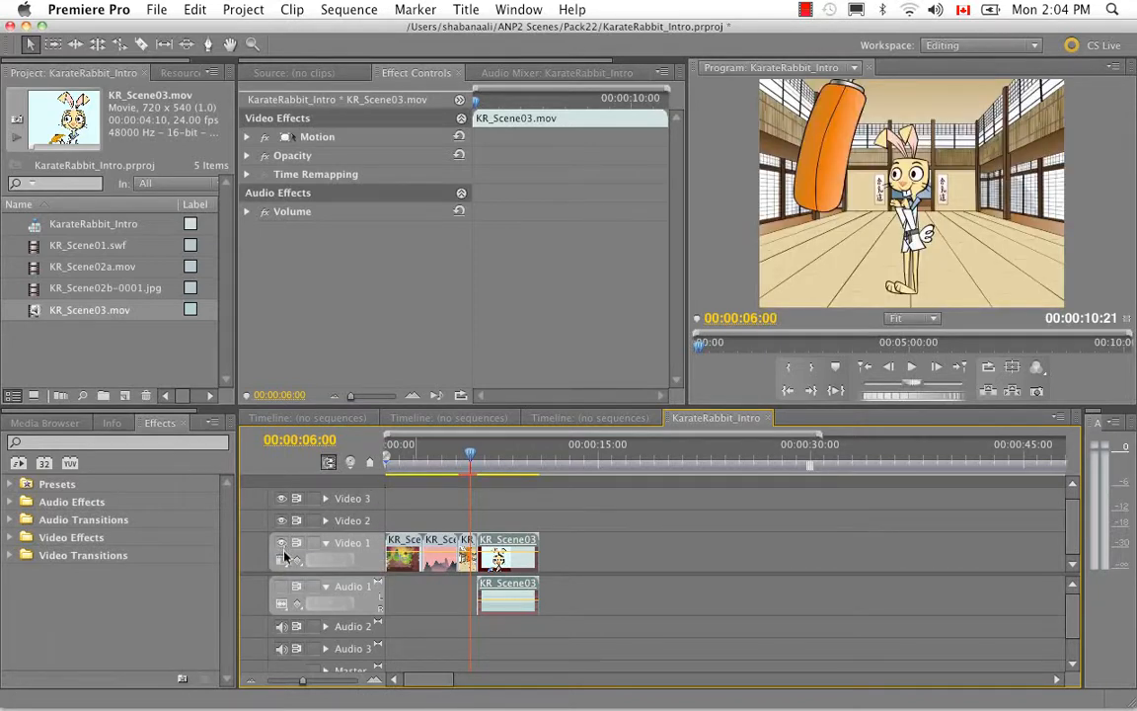
{"action": "left_click", "coordinate": [311, 547]}
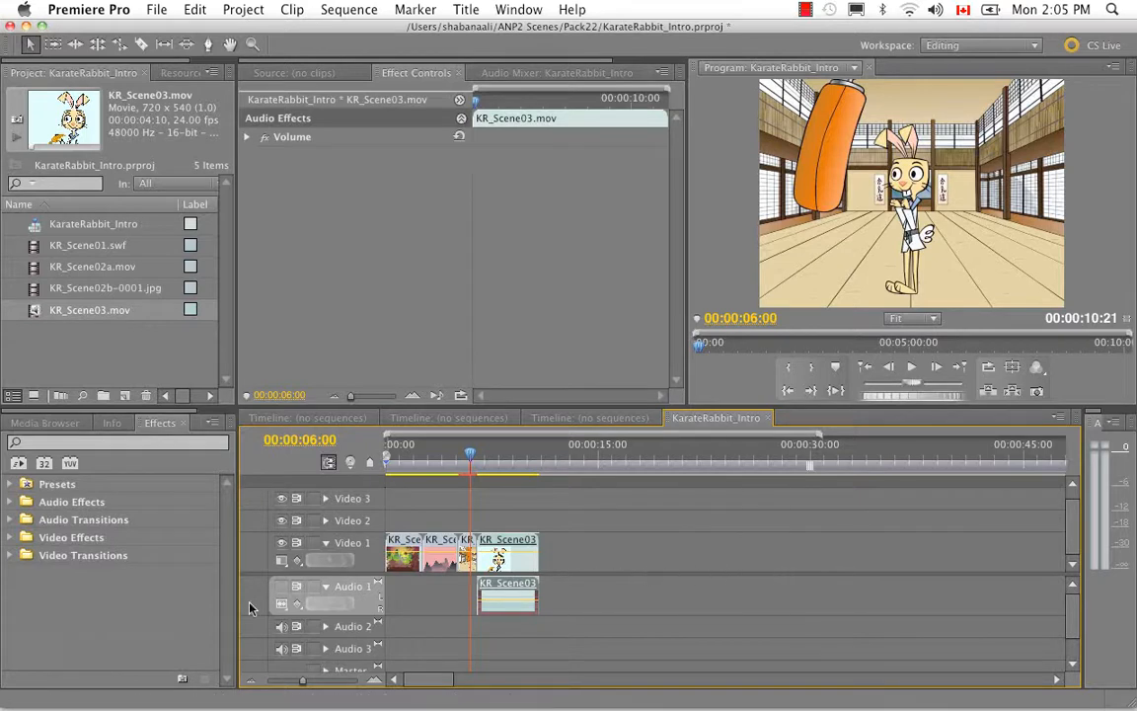
{"action": "left_click", "coordinate": [282, 587]}
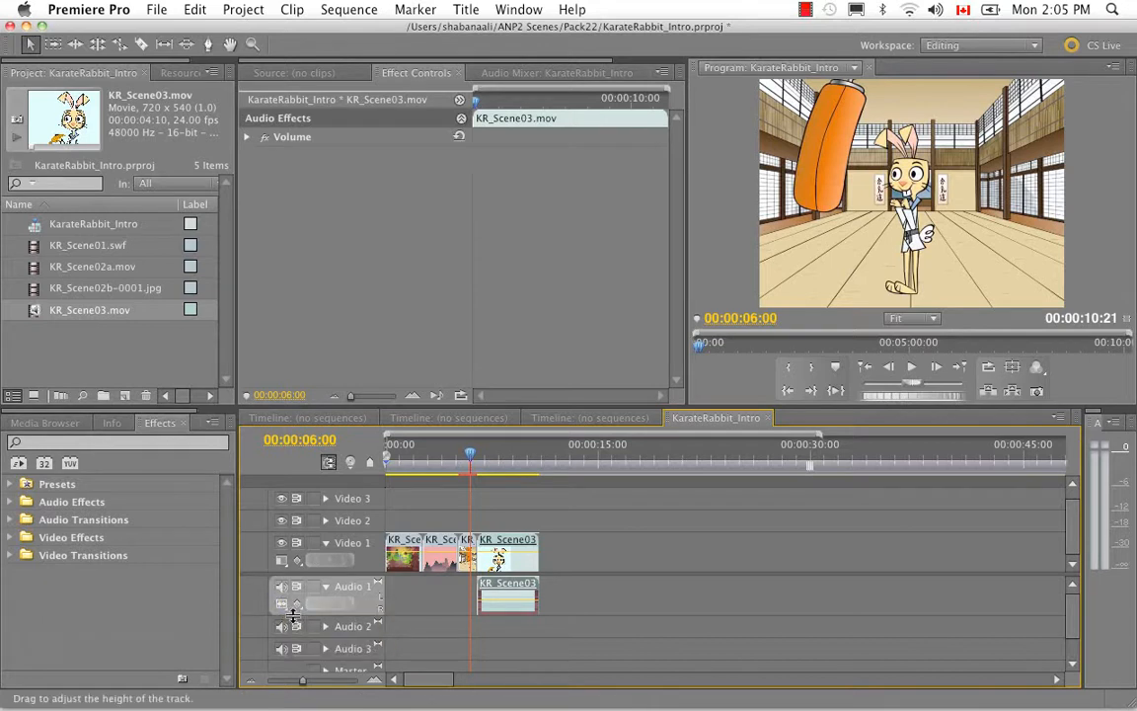
Step: Try the track lock on Audio 1 and scrub the playhead to near the end of KR_Scene03.mov
{"action": "left_click", "coordinate": [314, 590]}
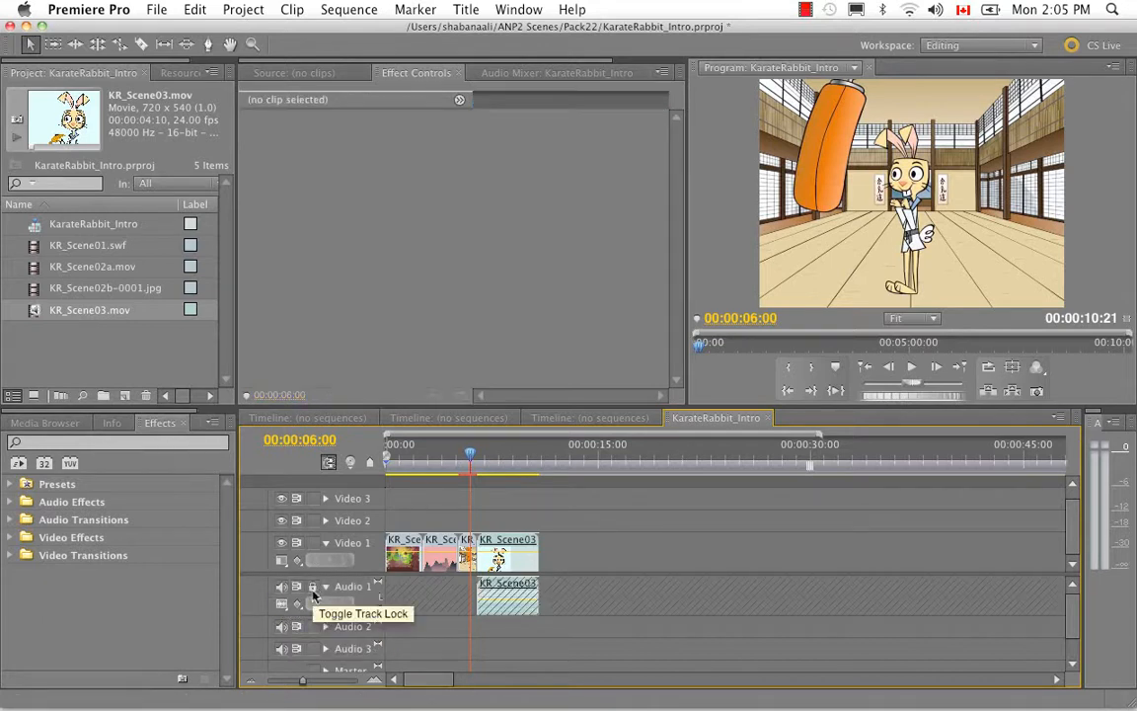
{"action": "left_click_drag", "start_coordinate": [472, 461], "coordinate": [533, 456]}
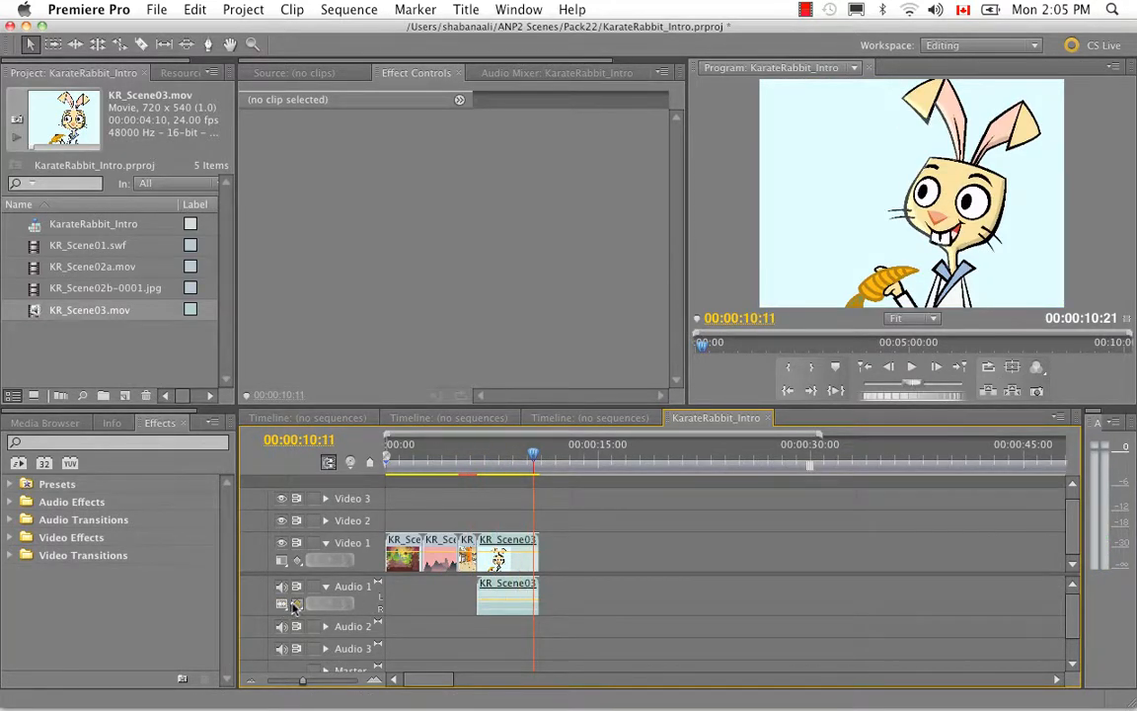
Step: Import the KR_Scene04 TGA sequence from Pack22 Source with Numbered Stills enabled and place it directly after KR_Scene03.mov on Video 1
{"action": "left_click", "coordinate": [80, 344]}
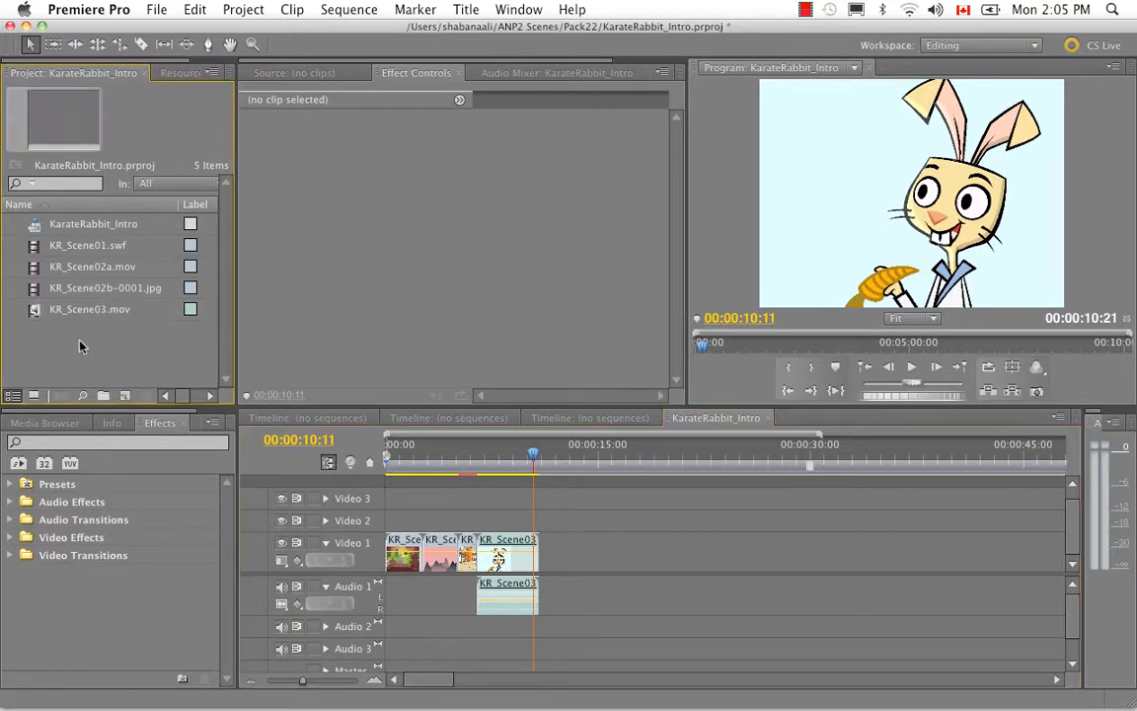
{"action": "right_click", "coordinate": [79, 344]}
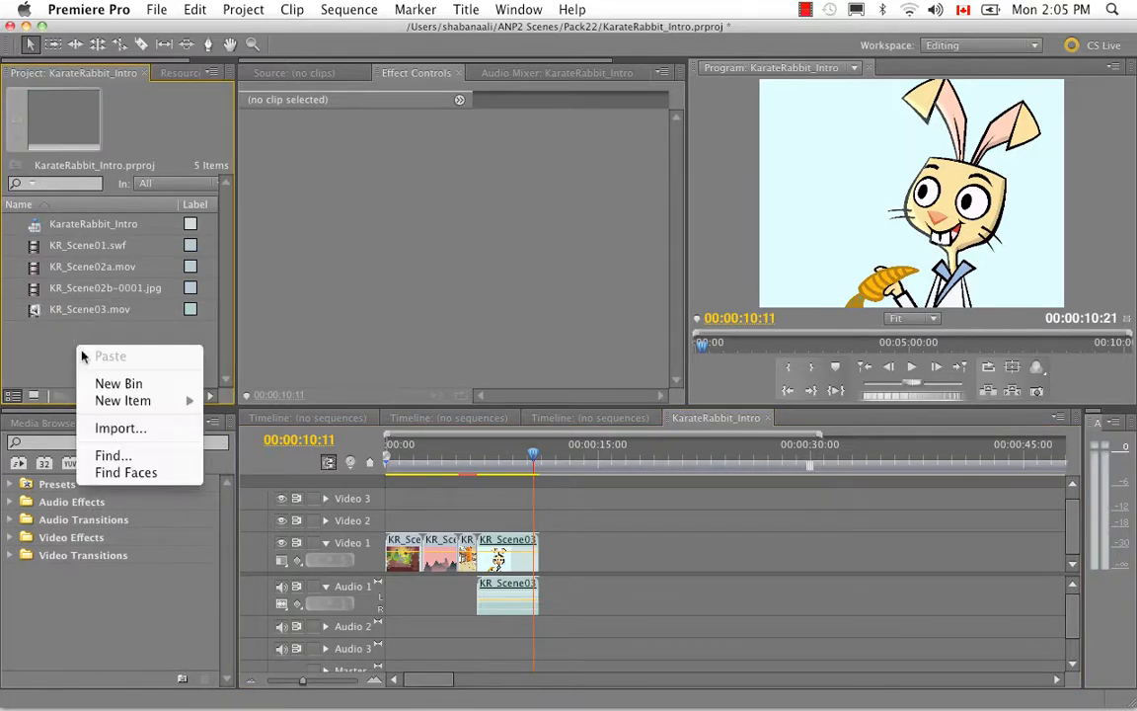
{"action": "left_click", "coordinate": [121, 431]}
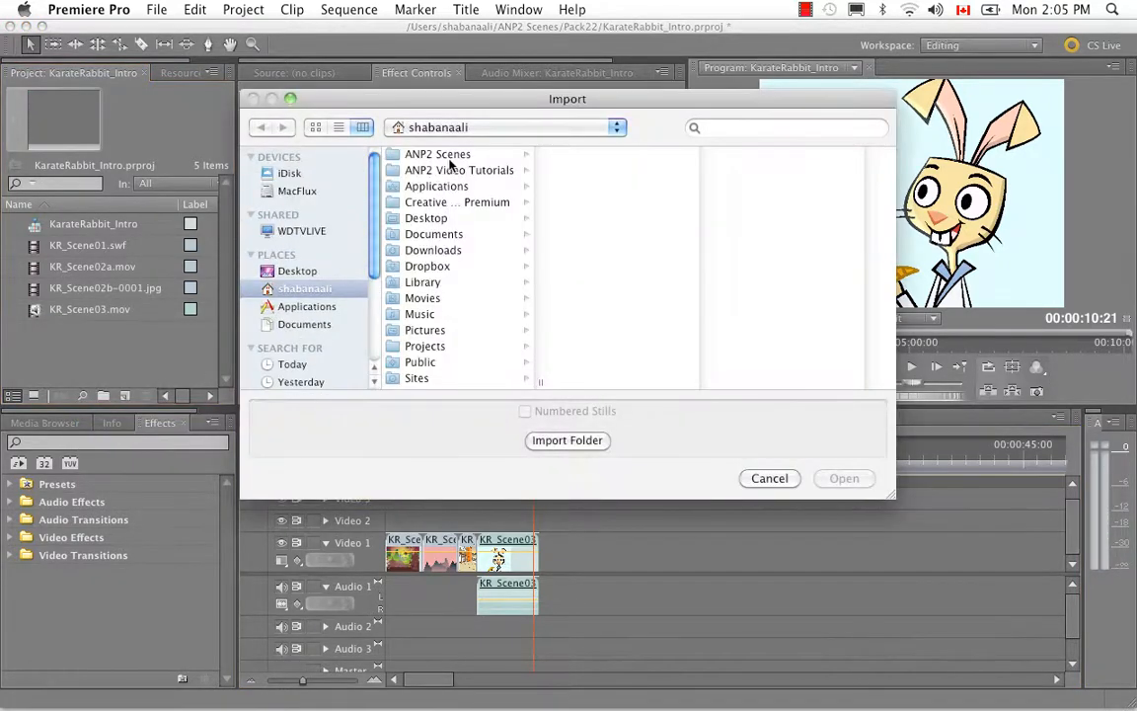
{"action": "left_click", "coordinate": [460, 158]}
{"action": "left_click", "coordinate": [588, 267]}
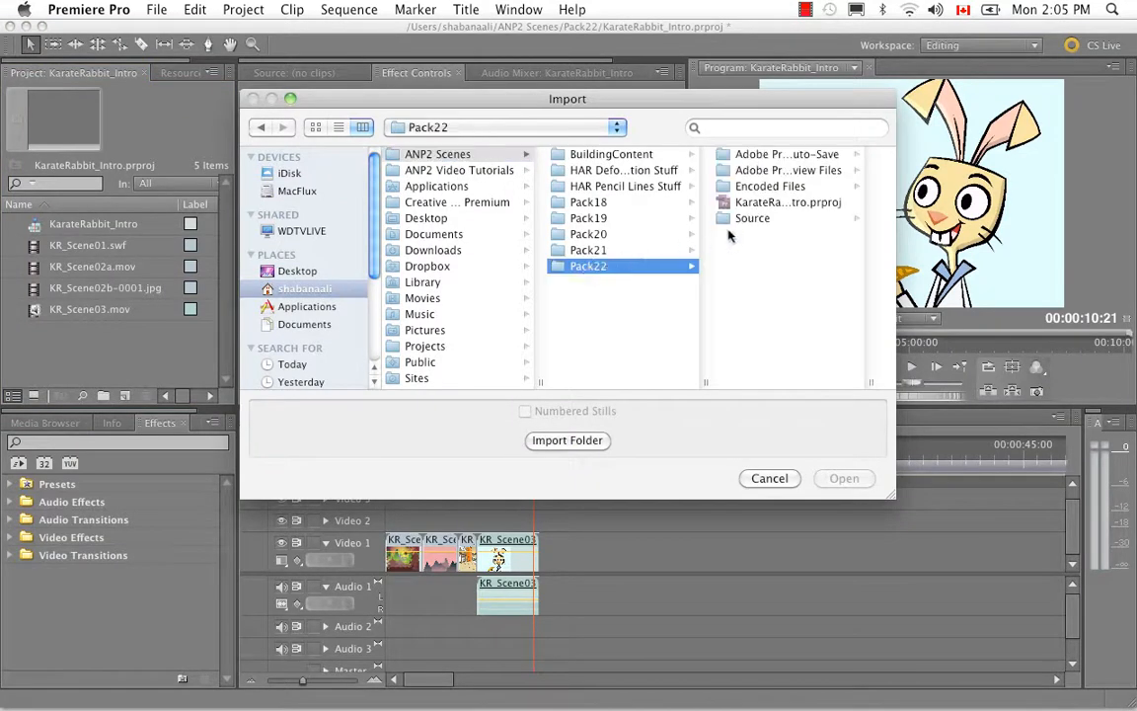
{"action": "left_click", "coordinate": [753, 219]}
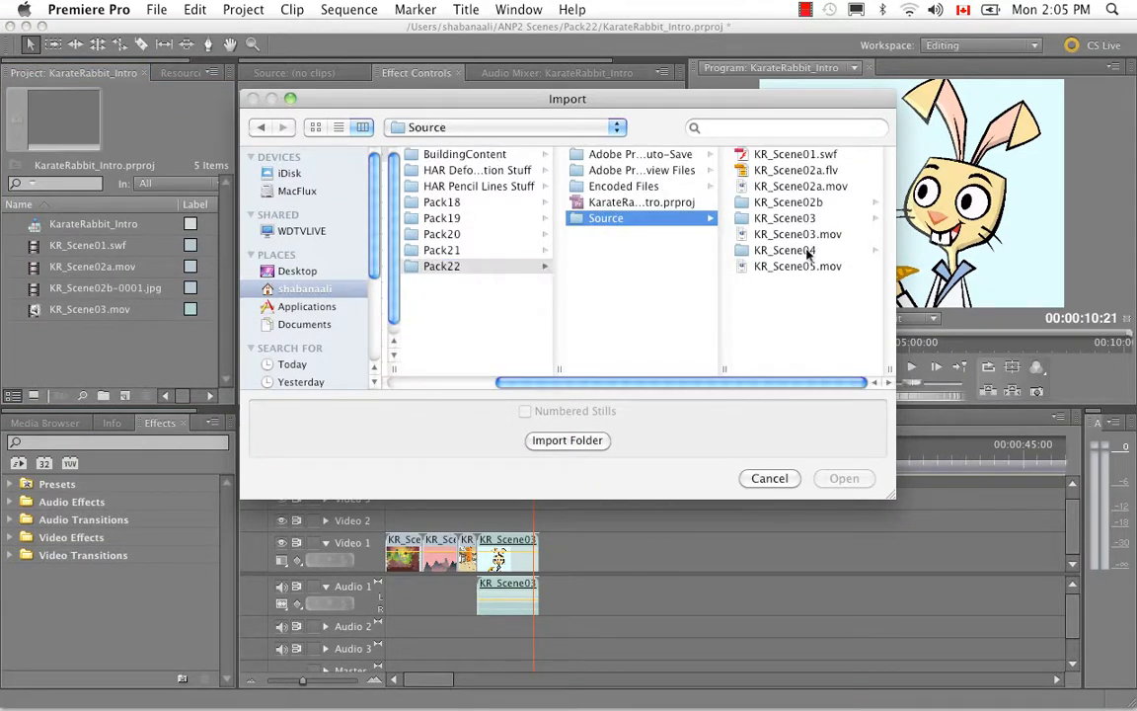
{"action": "left_click", "coordinate": [806, 250]}
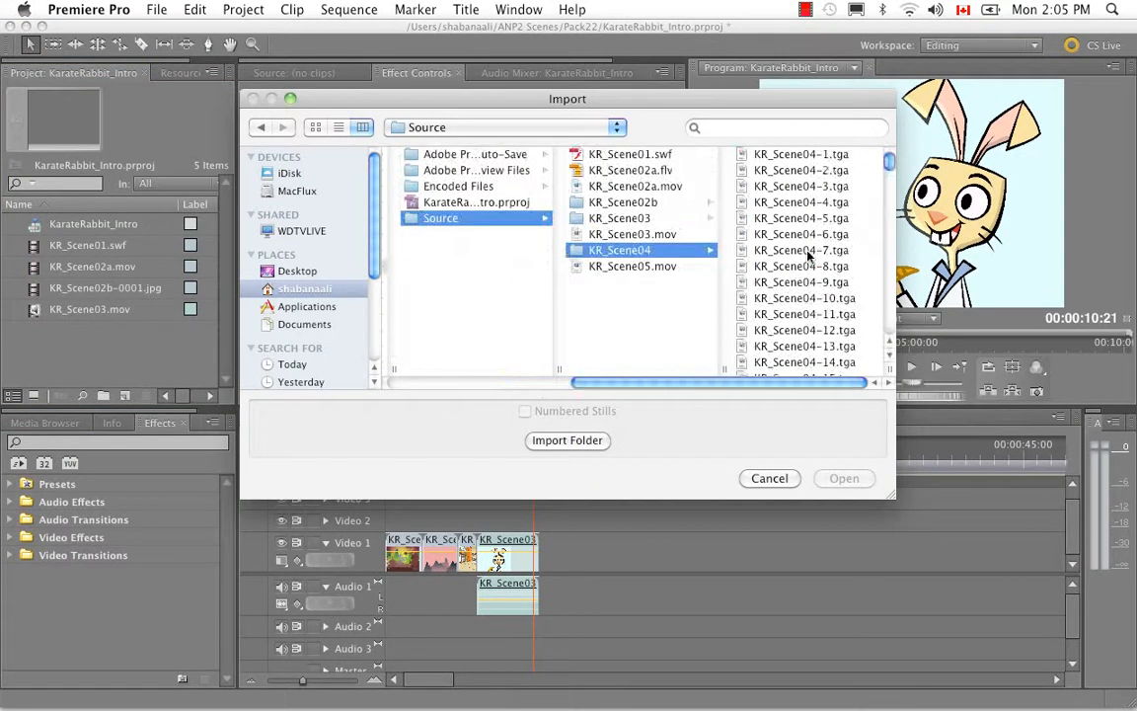
{"action": "left_click", "coordinate": [802, 155]}
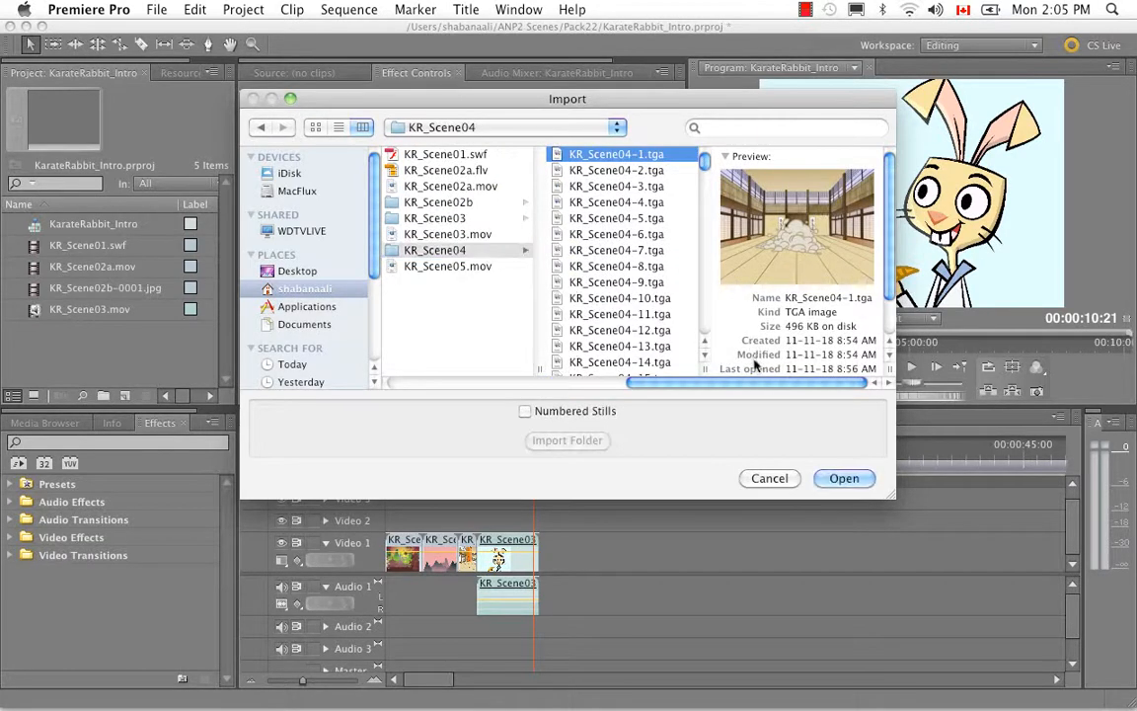
{"action": "left_click", "coordinate": [542, 413]}
{"action": "left_click", "coordinate": [844, 480]}
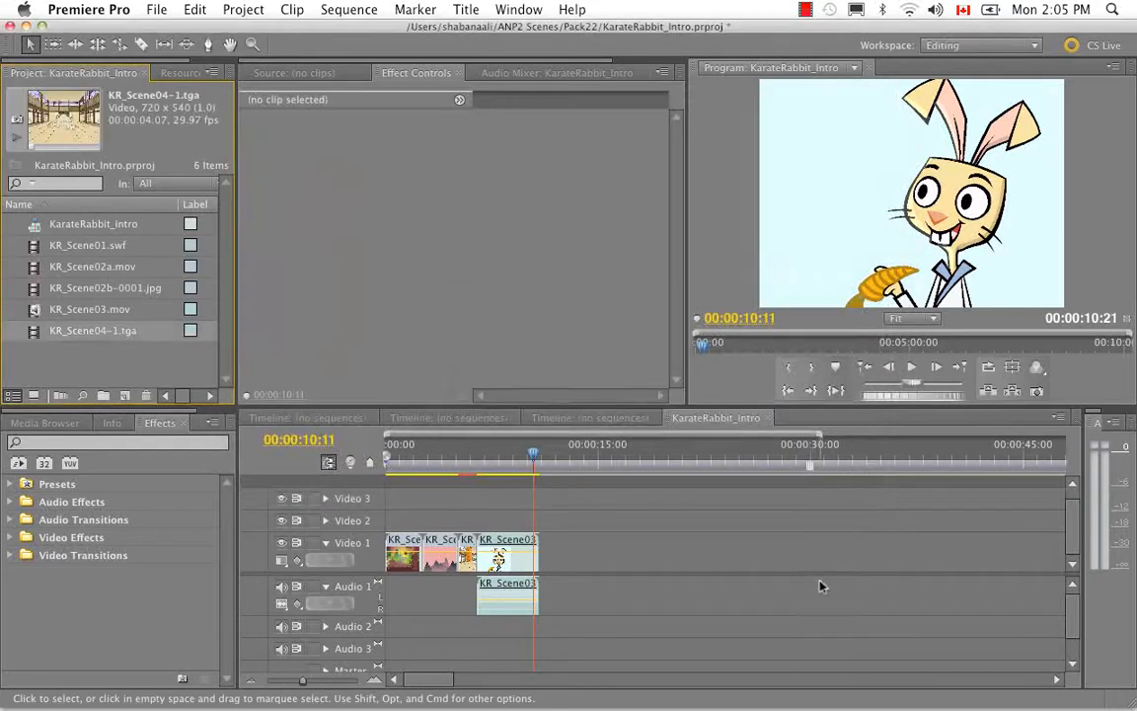
{"action": "left_click_drag", "start_coordinate": [126, 336], "coordinate": [538, 575]}
Step: Import KR_Scene05.mov from the Pack22 Source folder and place it directly after the KR_Scene04 clip on Video 1
{"action": "left_click", "coordinate": [99, 360]}
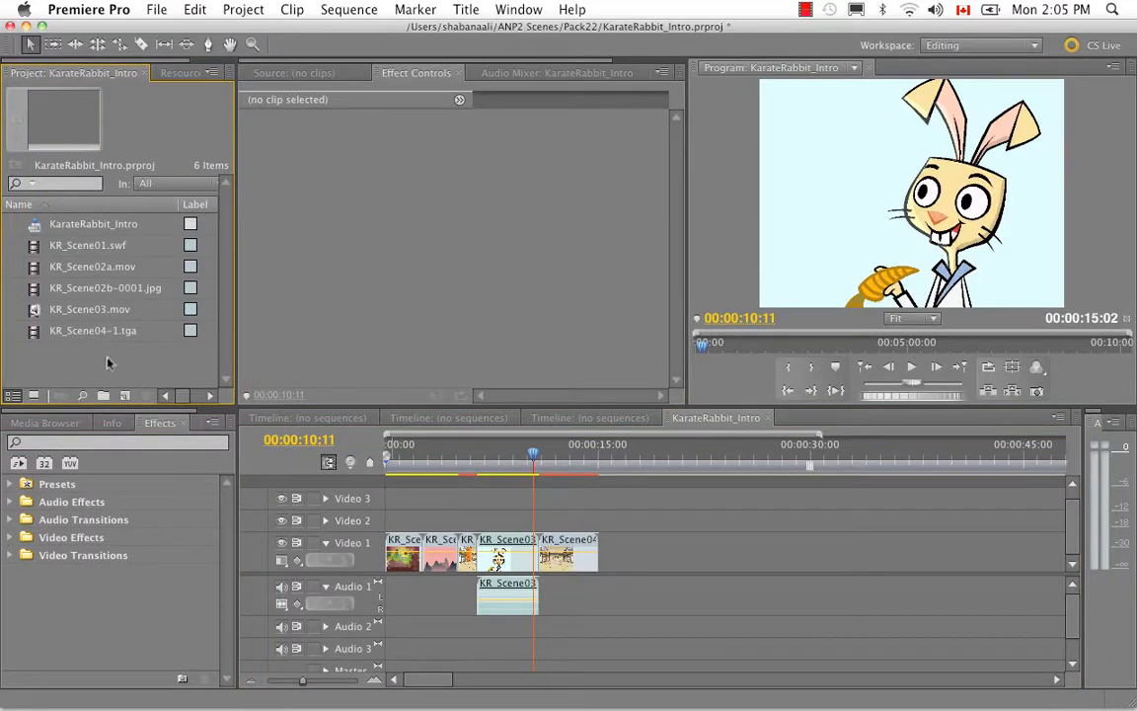
{"action": "right_click", "coordinate": [107, 367]}
{"action": "left_click", "coordinate": [165, 447]}
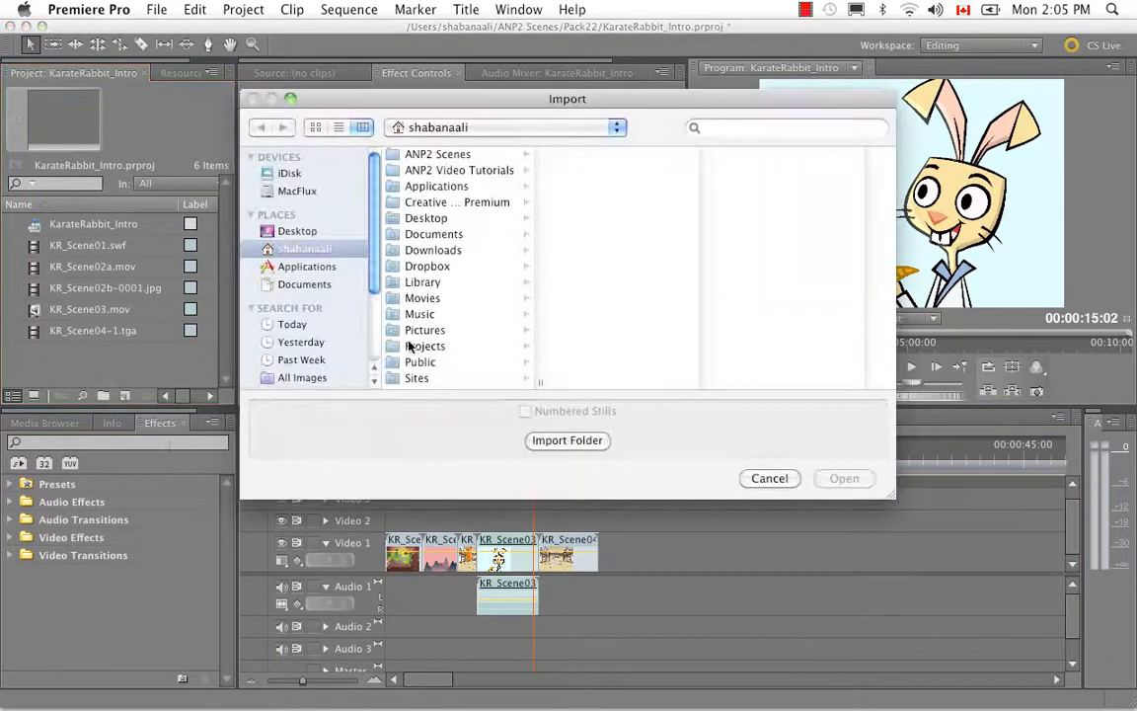
{"action": "left_click", "coordinate": [426, 154]}
{"action": "left_click", "coordinate": [585, 267]}
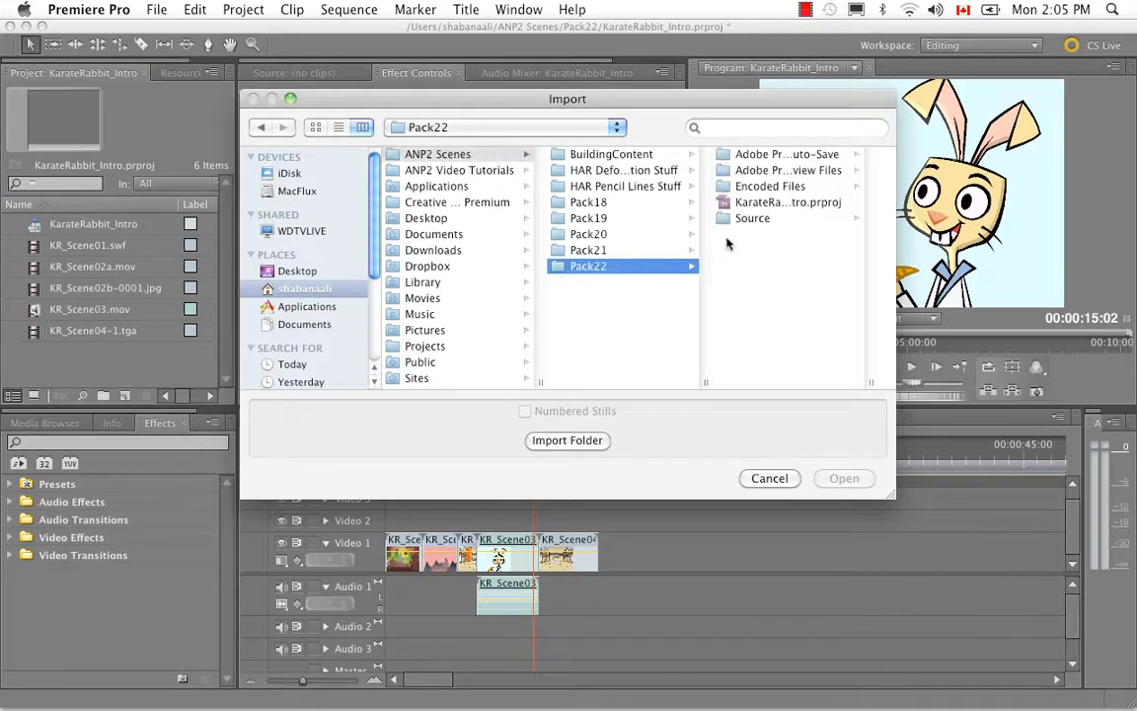
{"action": "left_click", "coordinate": [750, 217]}
{"action": "left_click", "coordinate": [802, 269]}
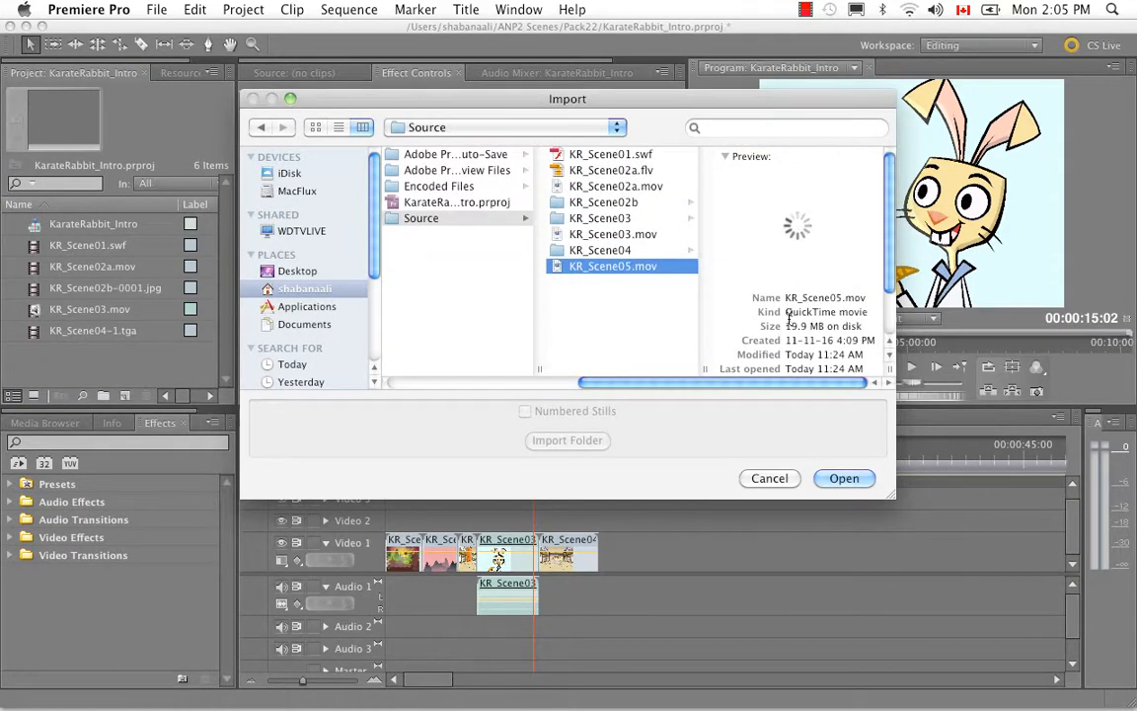
{"action": "left_click", "coordinate": [844, 479]}
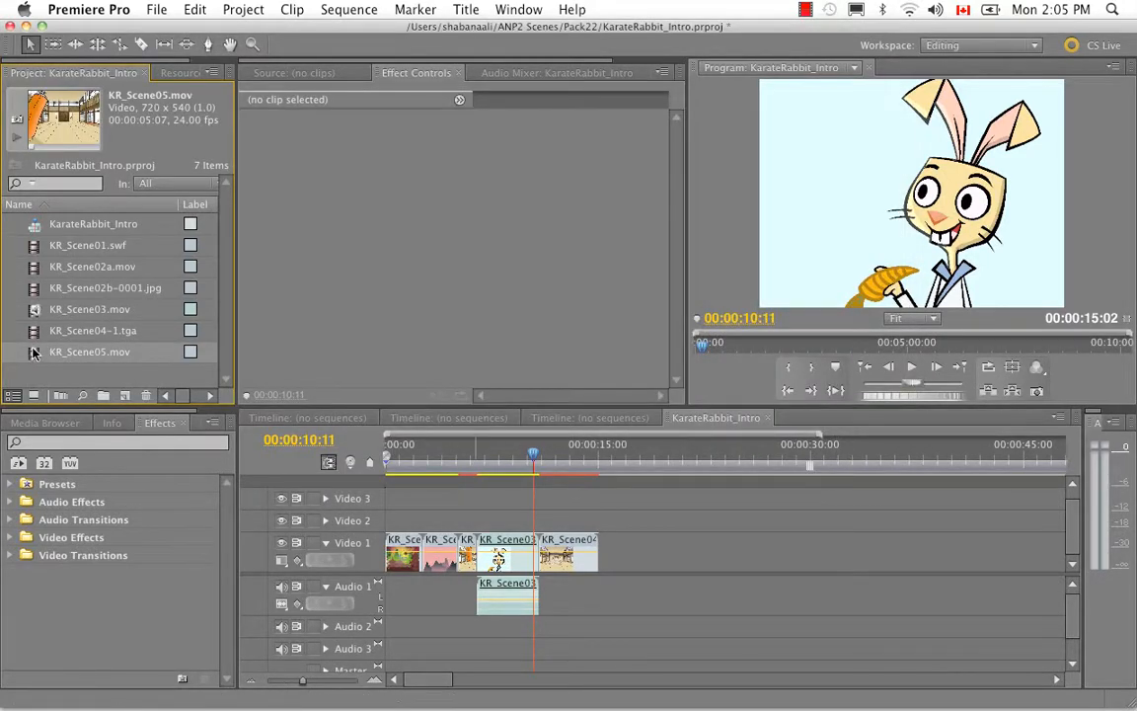
{"action": "left_click_drag", "start_coordinate": [33, 352], "coordinate": [605, 581]}
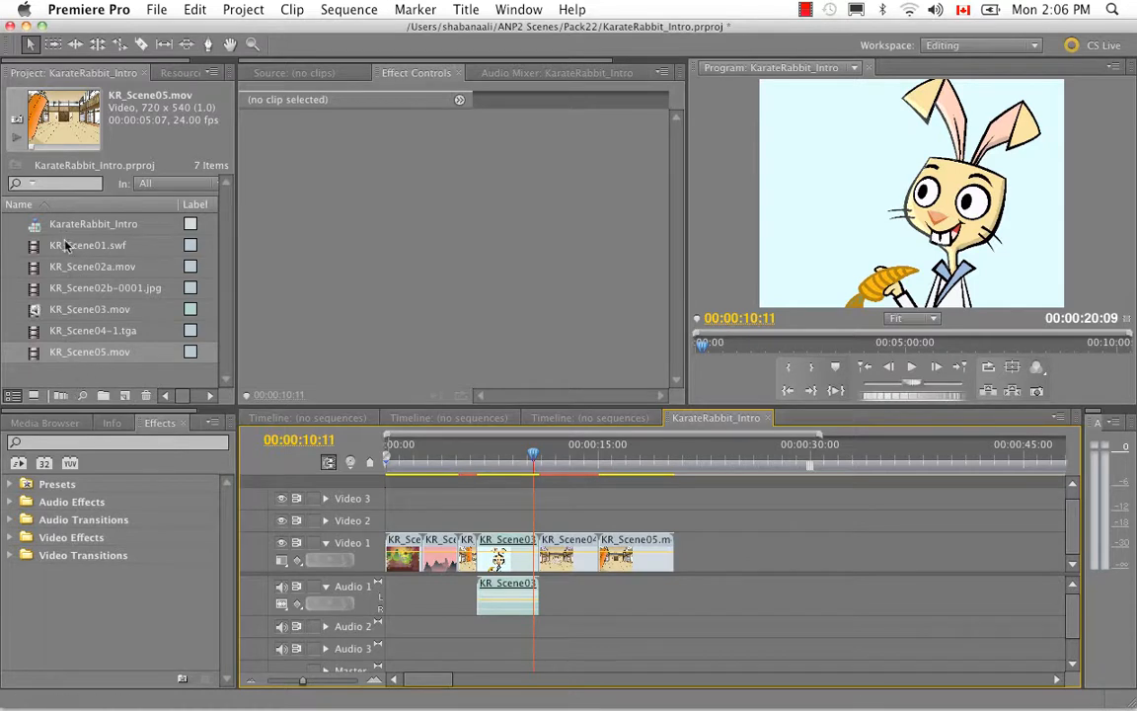
Step: Create a new bin named Video Source in the project
{"action": "right_click", "coordinate": [86, 379]}
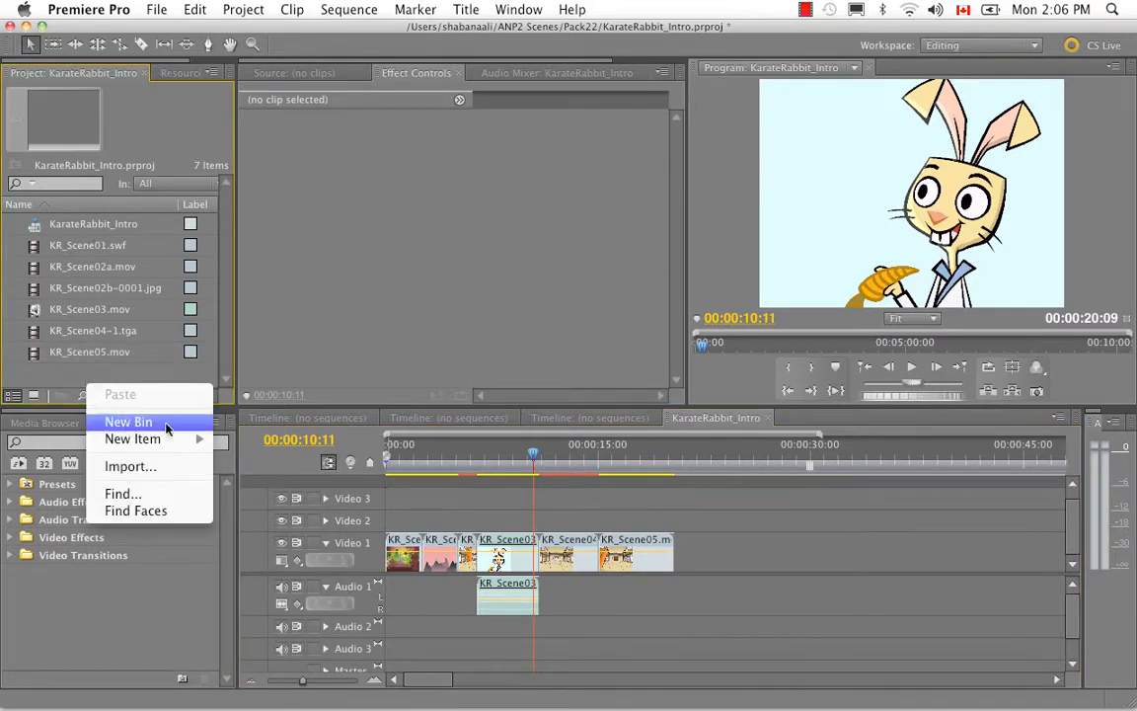
{"action": "left_click", "coordinate": [128, 422]}
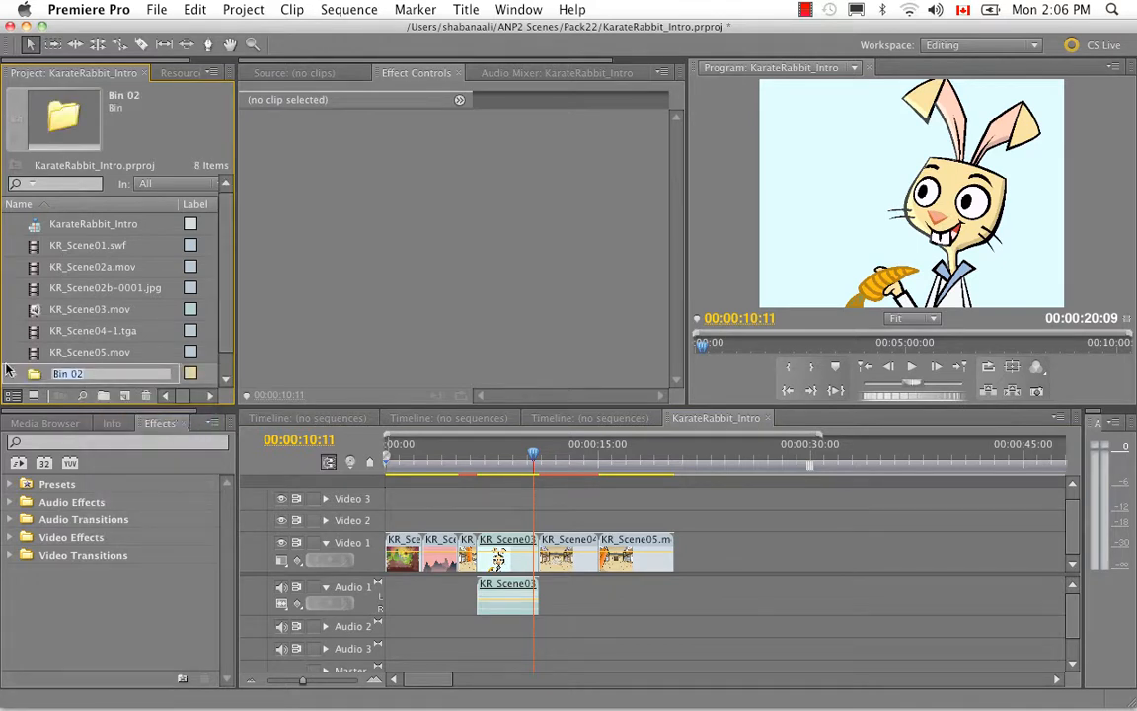
{"action": "type", "text": "M"}
{"action": "key", "text": "Return"}
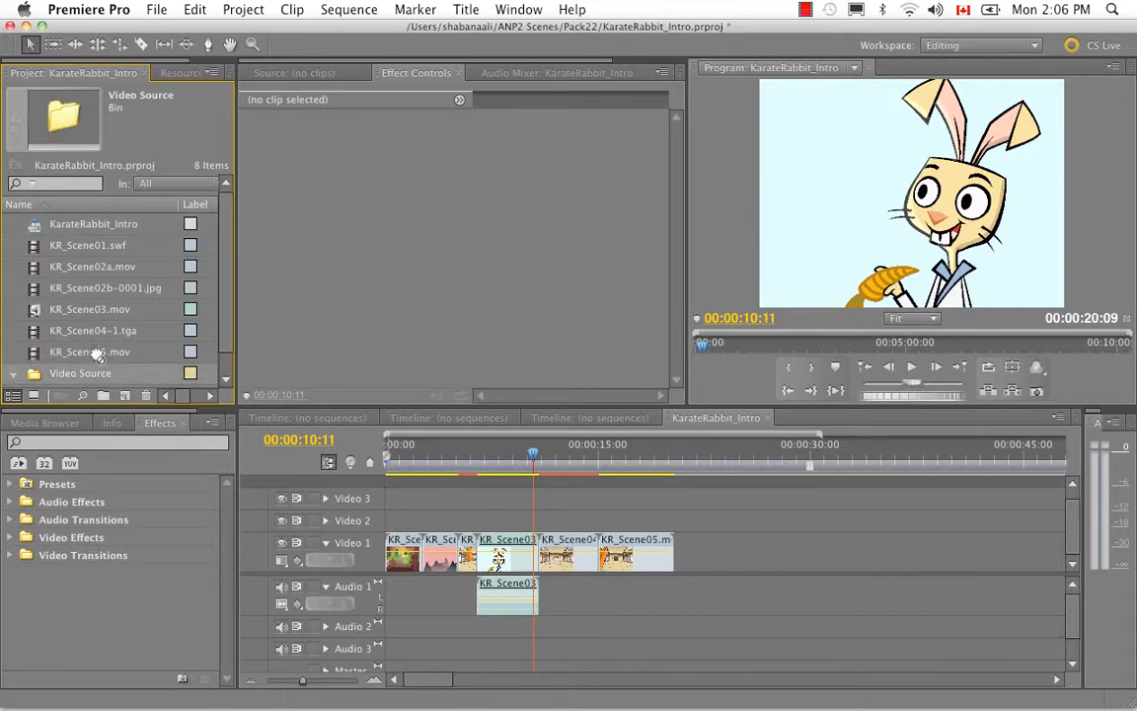
Step: Move all six KR_Scene clips, from KR_Scene01.swf to KR_Scene05.mov, into the Video Source bin and collapse the bin
{"action": "left_click", "coordinate": [91, 246]}
{"action": "key", "text": "Return"}
{"action": "key", "text": "Return"}
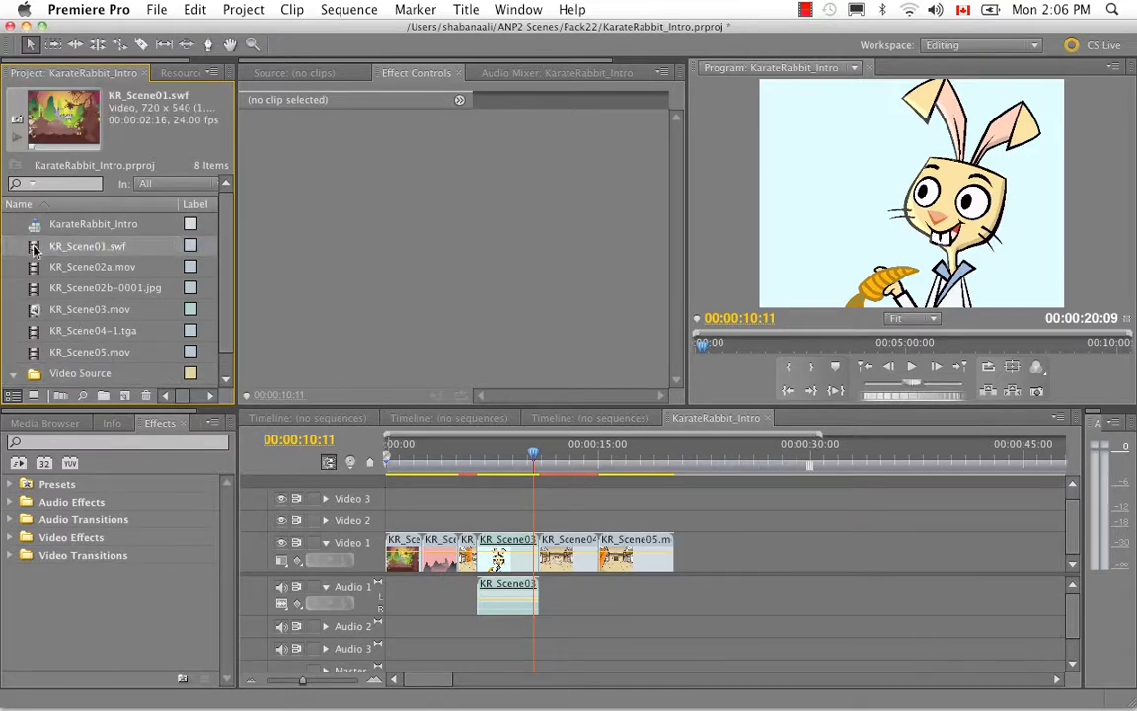
{"action": "left_click", "coordinate": [37, 351], "text": "shift"}
{"action": "left_click_drag", "start_coordinate": [36, 367], "coordinate": [36, 373]}
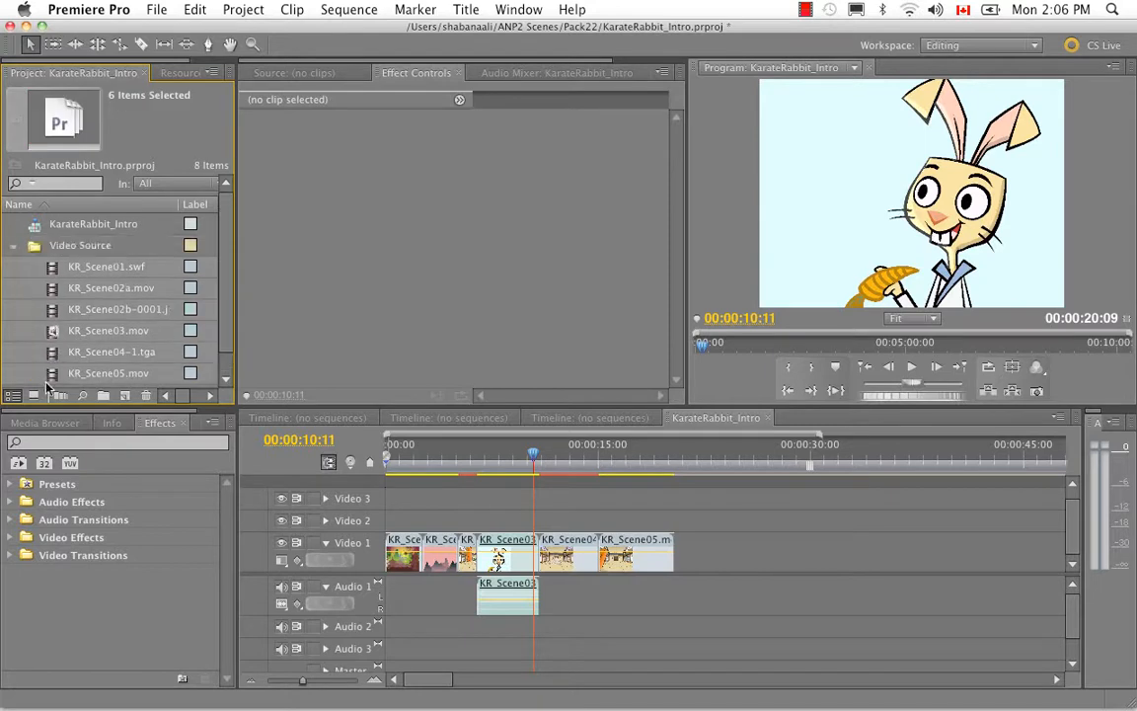
{"action": "left_click", "coordinate": [13, 245]}
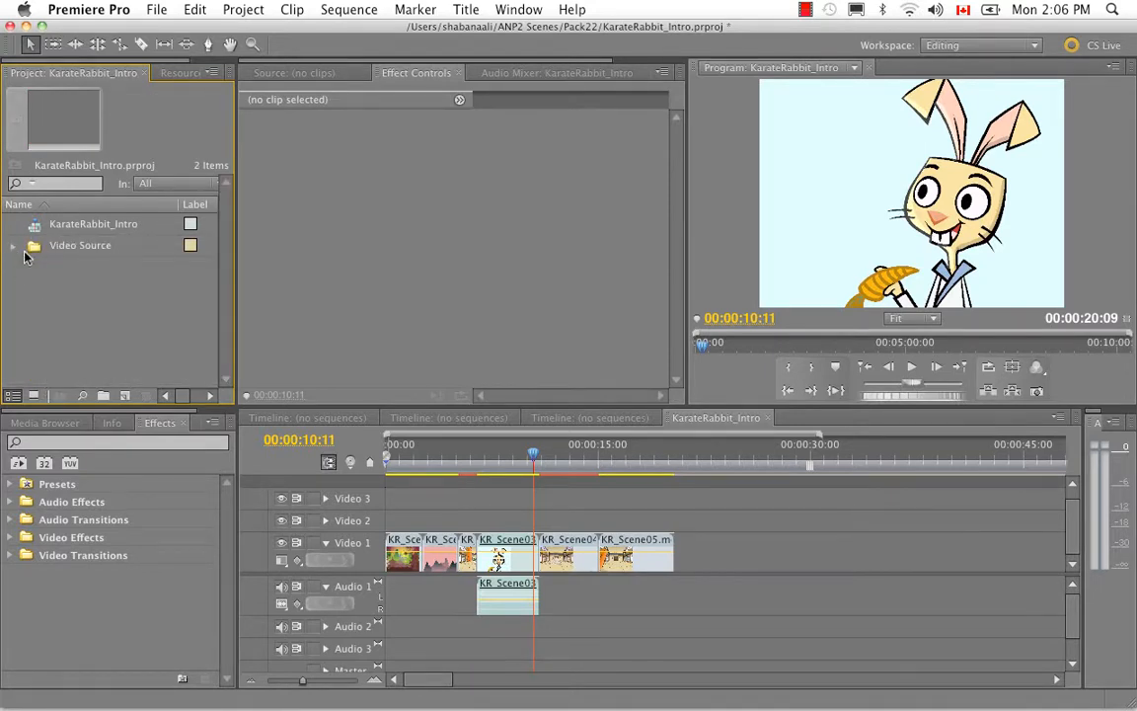
{"action": "left_click", "coordinate": [13, 247]}
{"action": "left_click", "coordinate": [13, 247]}
{"action": "left_click", "coordinate": [13, 247]}
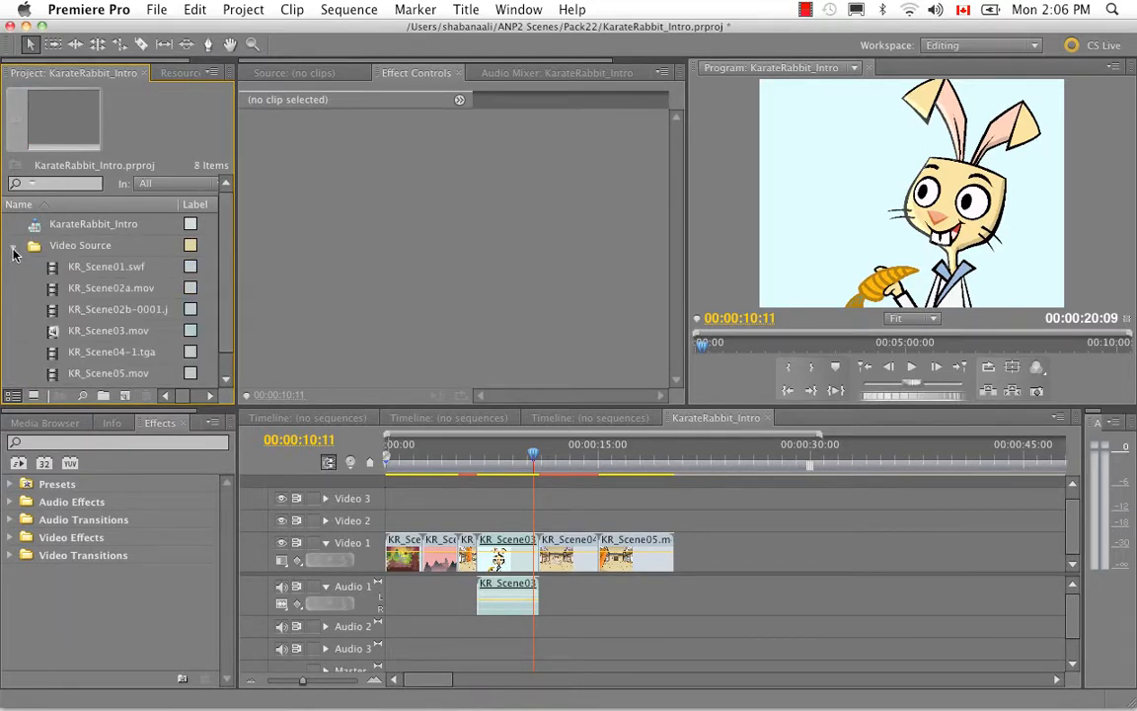
{"action": "left_click", "coordinate": [13, 247]}
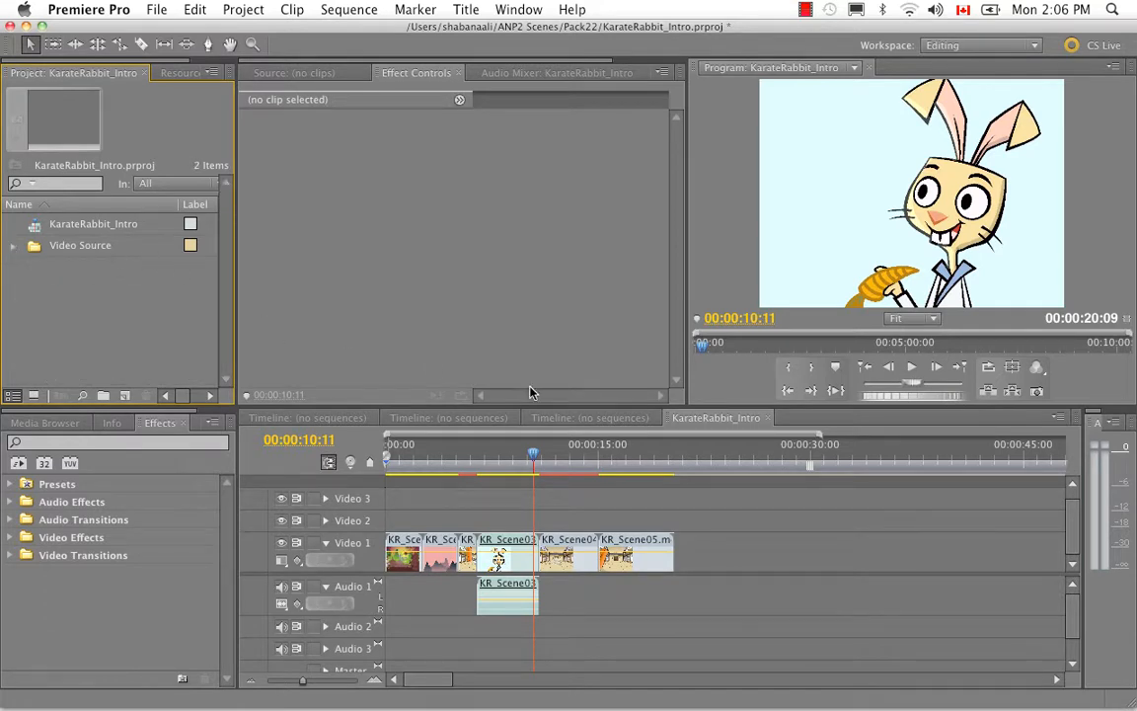
Step: Shorten the sequence's work area so it ends with the last clip at 00:00:20:09
{"action": "left_click_drag", "start_coordinate": [302, 680], "coordinate": [297, 680]}
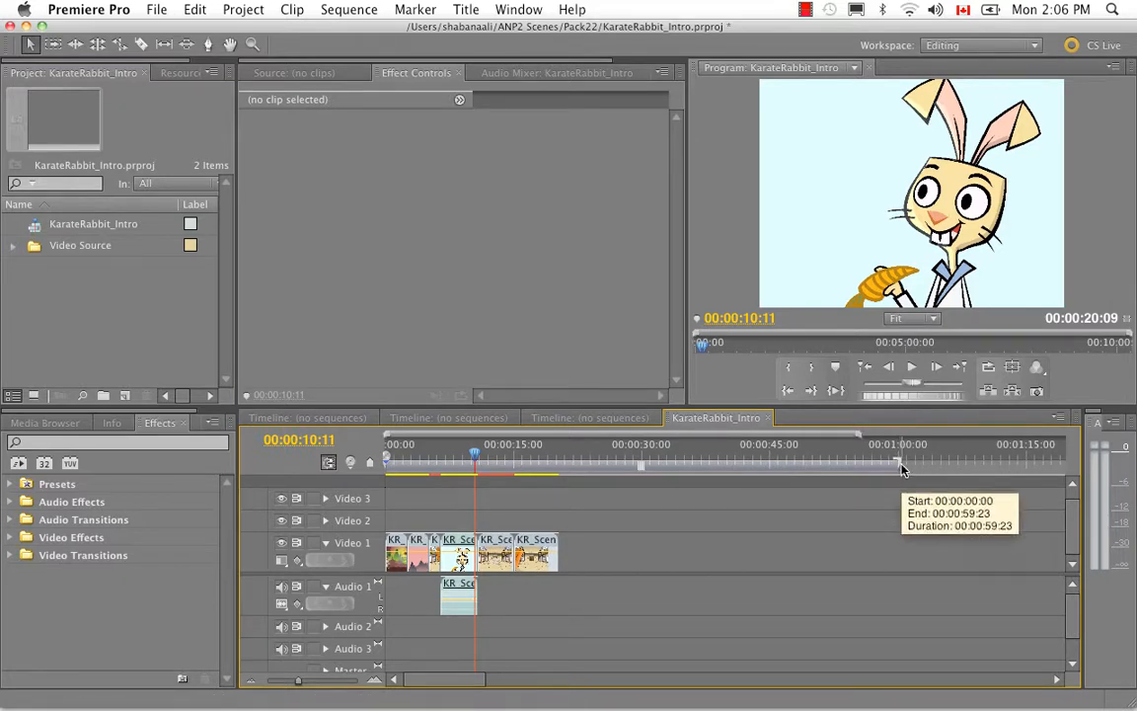
{"action": "left_click_drag", "start_coordinate": [476, 464], "coordinate": [559, 461]}
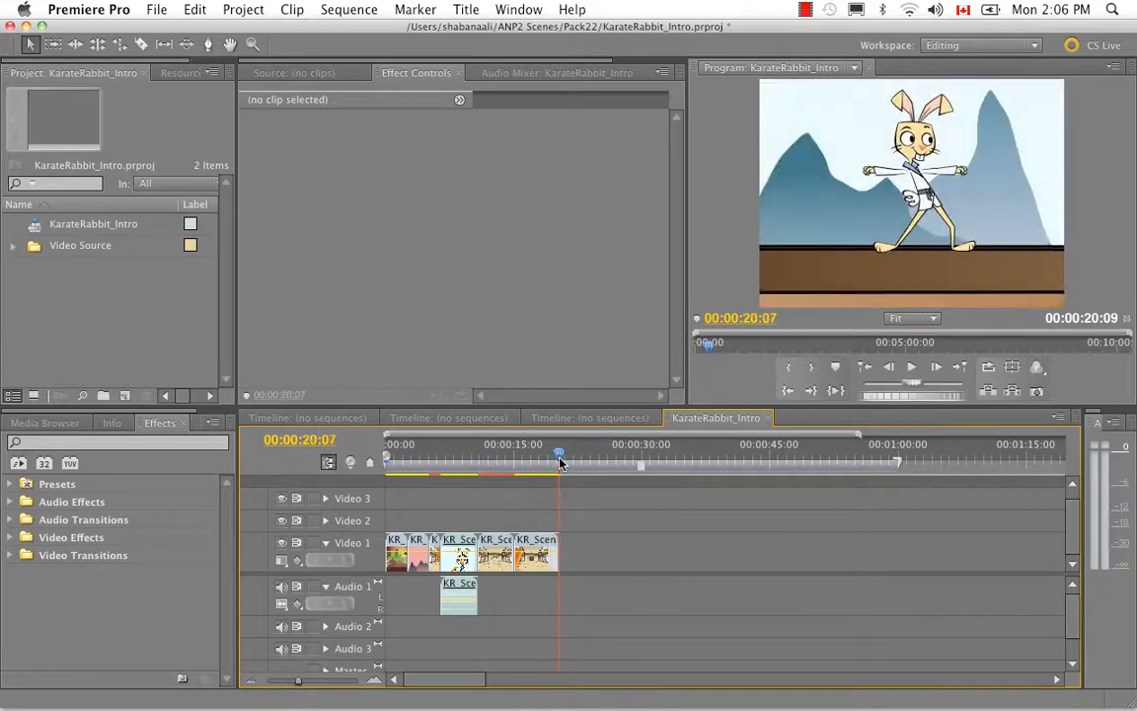
{"action": "left_click_drag", "start_coordinate": [898, 464], "coordinate": [559, 466]}
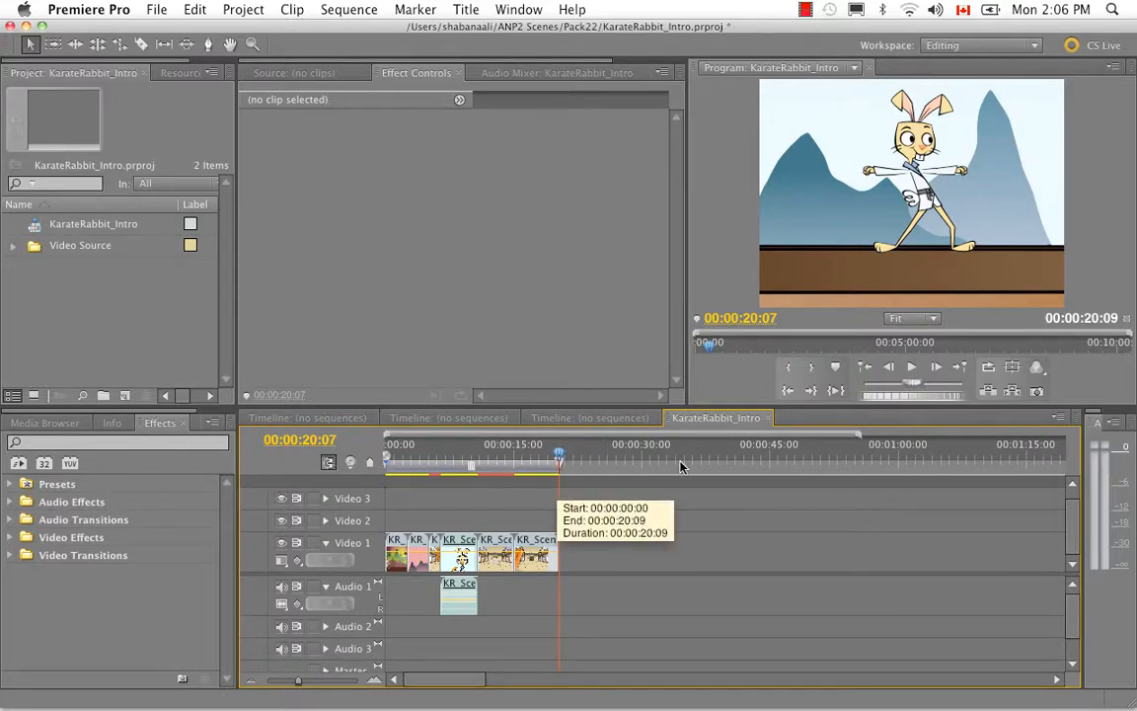
Step: Scrub through the assembled sequence, examining the cut from KR_Scene04 to KR_Scene05 and the ends of KR_Scene01 and KR_Scene02a
{"action": "left_click_drag", "start_coordinate": [560, 457], "coordinate": [497, 468]}
{"action": "left_click_drag", "start_coordinate": [511, 464], "coordinate": [521, 465]}
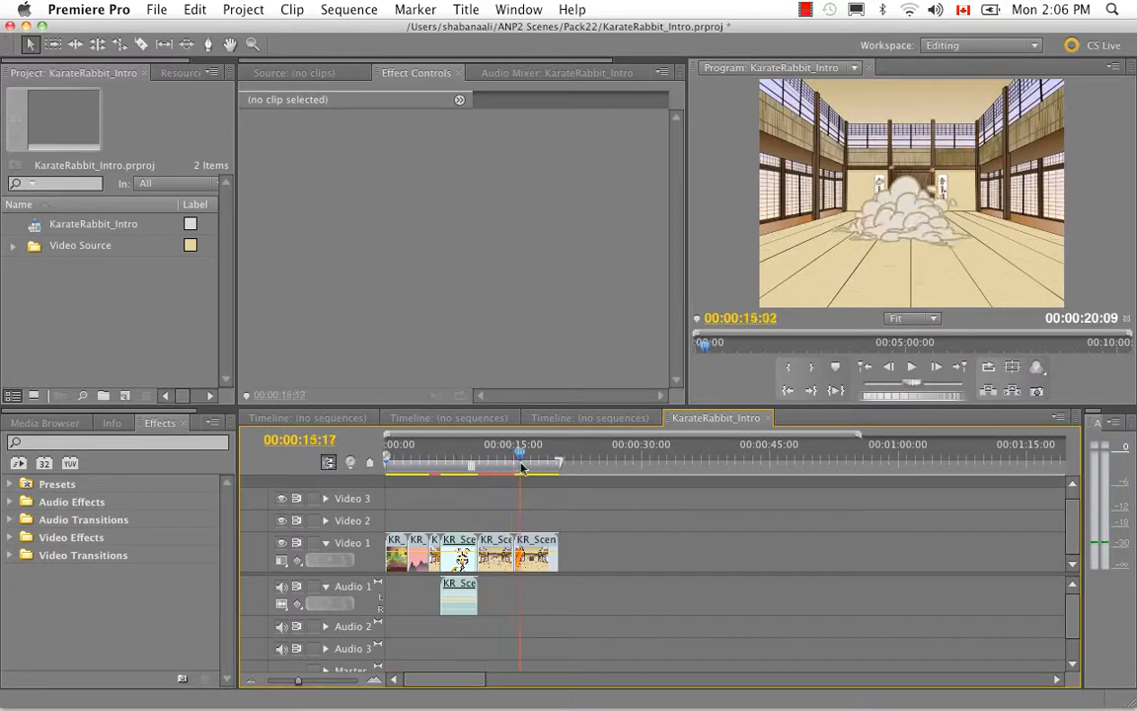
{"action": "left_click_drag", "start_coordinate": [299, 682], "coordinate": [308, 680]}
{"action": "left_click_drag", "start_coordinate": [424, 680], "coordinate": [411, 680]}
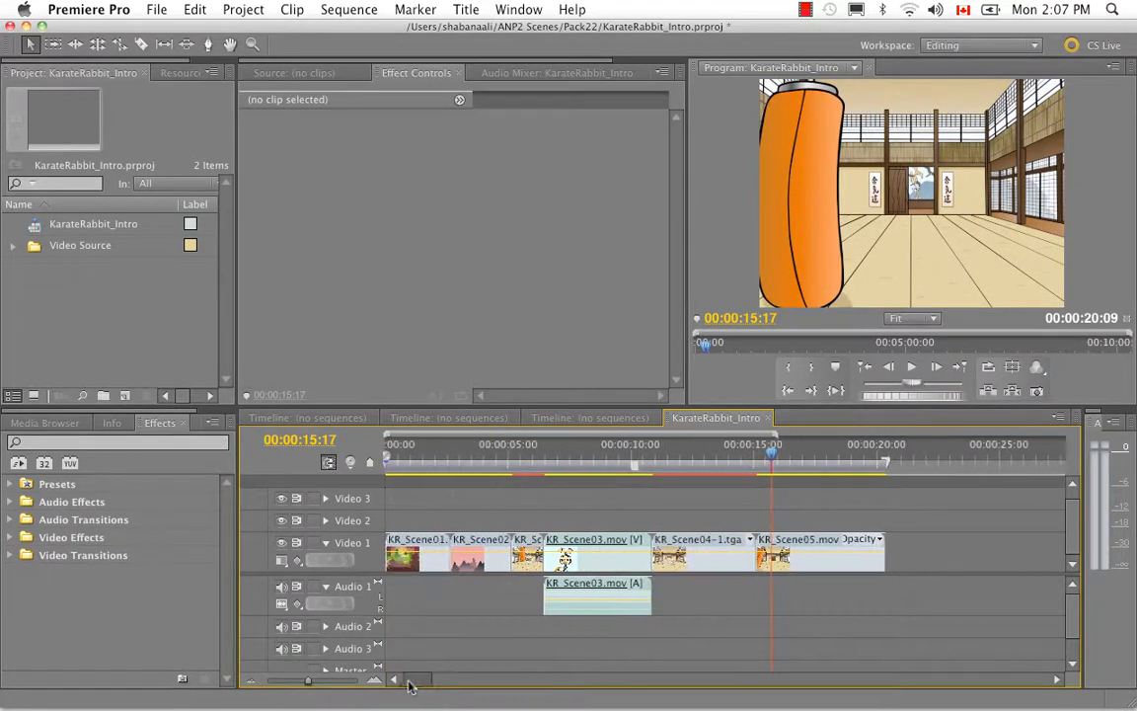
{"action": "left_click", "coordinate": [444, 462]}
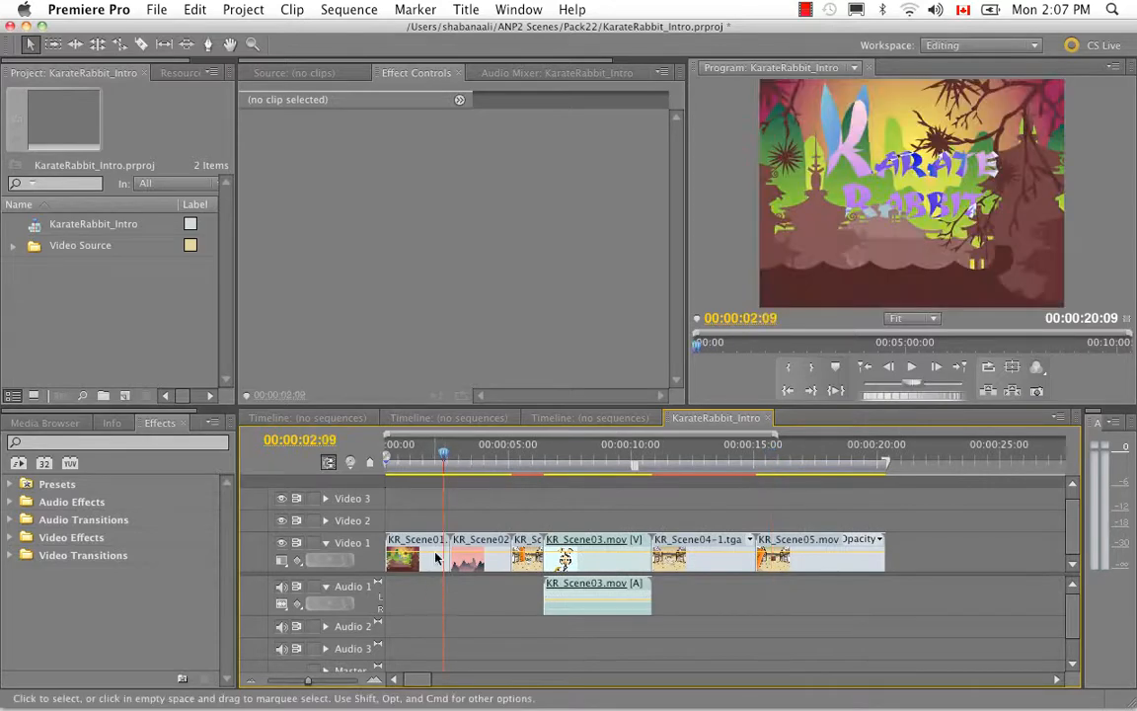
{"action": "left_click_drag", "start_coordinate": [444, 462], "coordinate": [504, 453]}
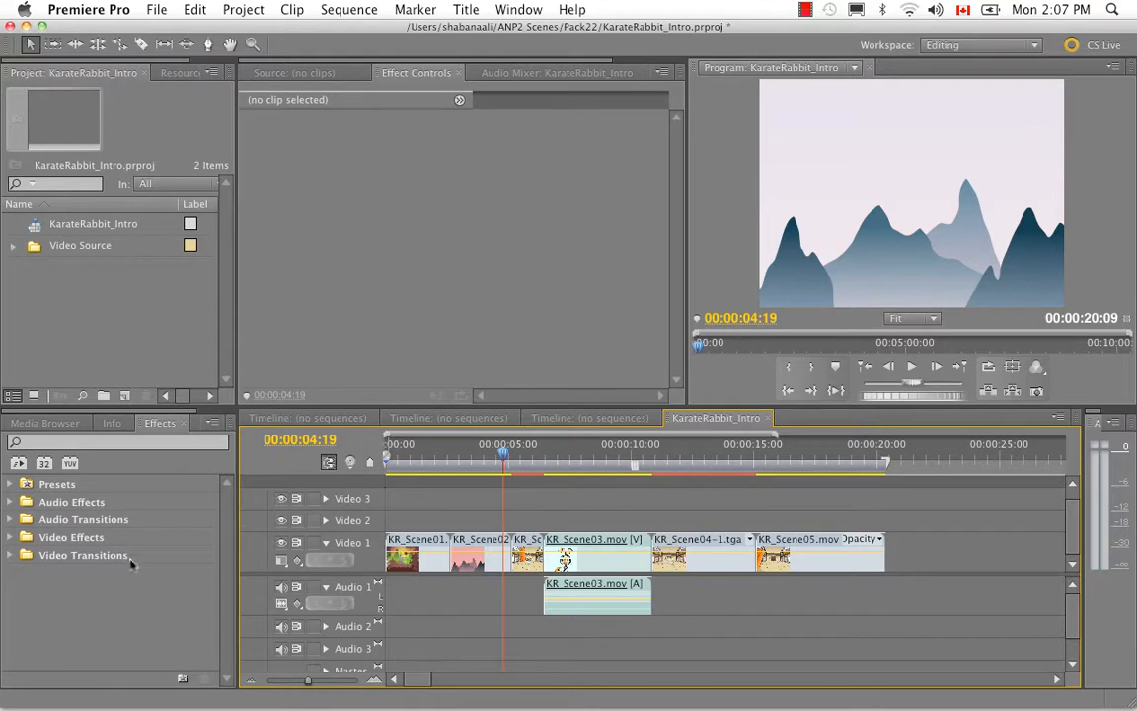
Step: Apply a Wipe transition at the cut between KR_Scene01 and KR_Scene02a on Video 1 and play it back
{"action": "left_click", "coordinate": [11, 557]}
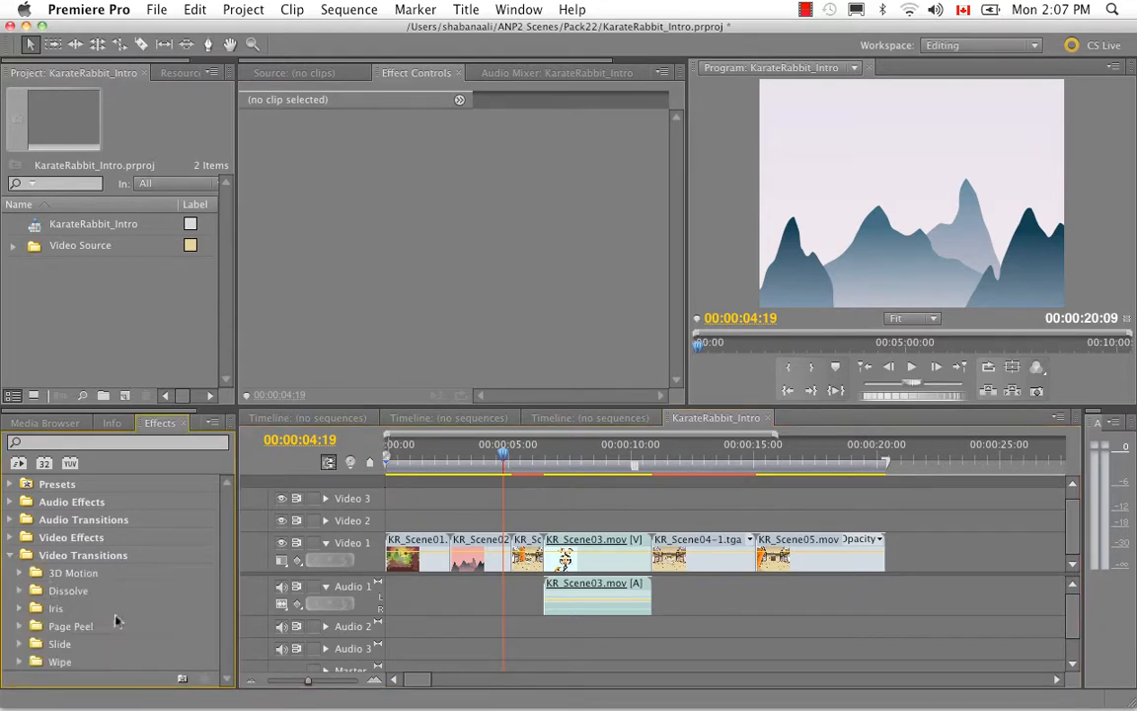
{"action": "left_click", "coordinate": [20, 591]}
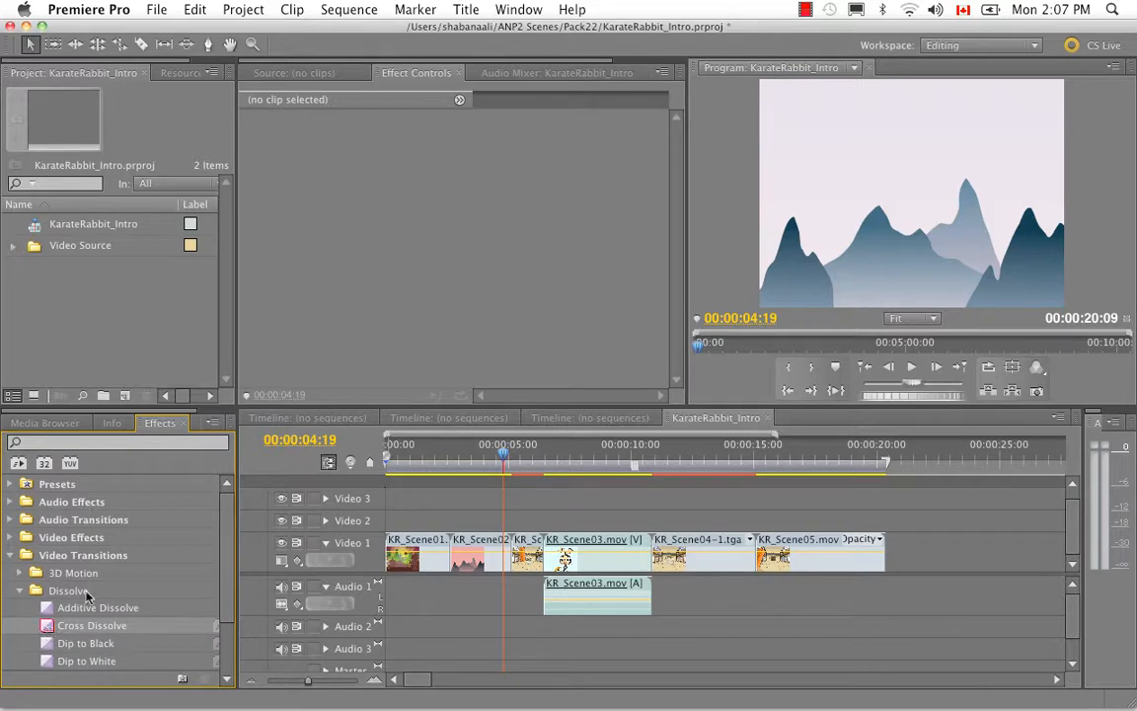
{"action": "scroll", "coordinate": [86, 592], "scroll_direction": "down", "scroll_amount": 3}
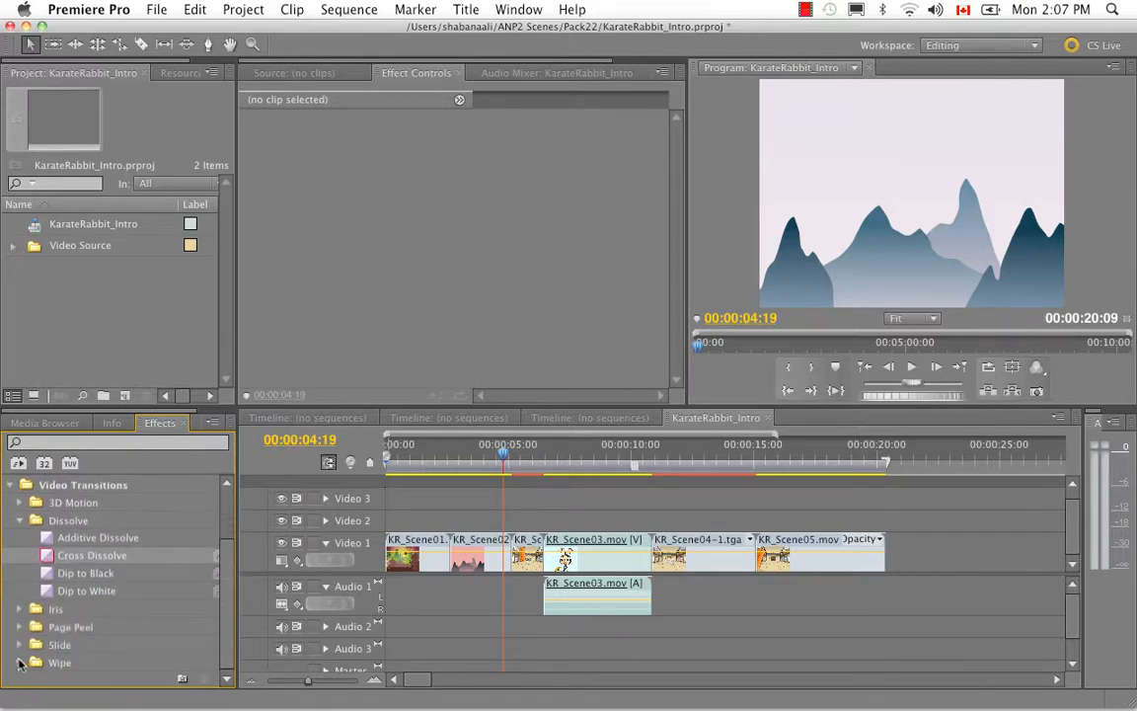
{"action": "left_click", "coordinate": [20, 664]}
{"action": "scroll", "coordinate": [82, 661], "scroll_direction": "down", "scroll_amount": 3}
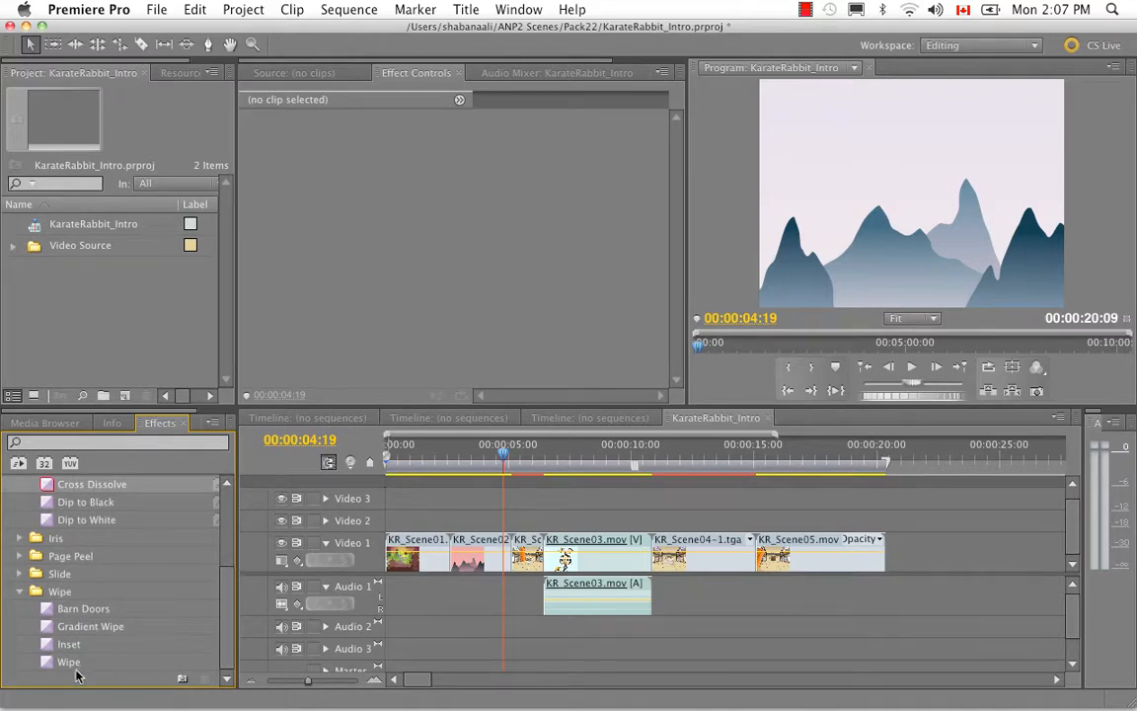
{"action": "left_click_drag", "start_coordinate": [46, 667], "coordinate": [456, 549]}
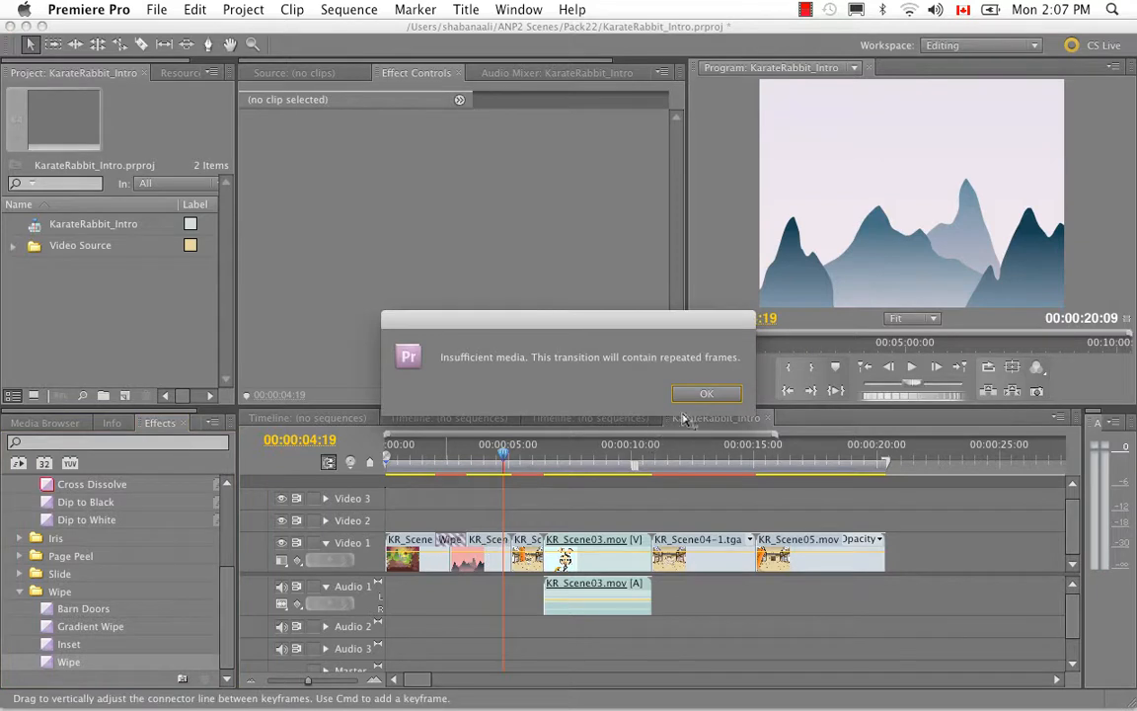
{"action": "key", "text": "Return"}
{"action": "left_click", "coordinate": [425, 452]}
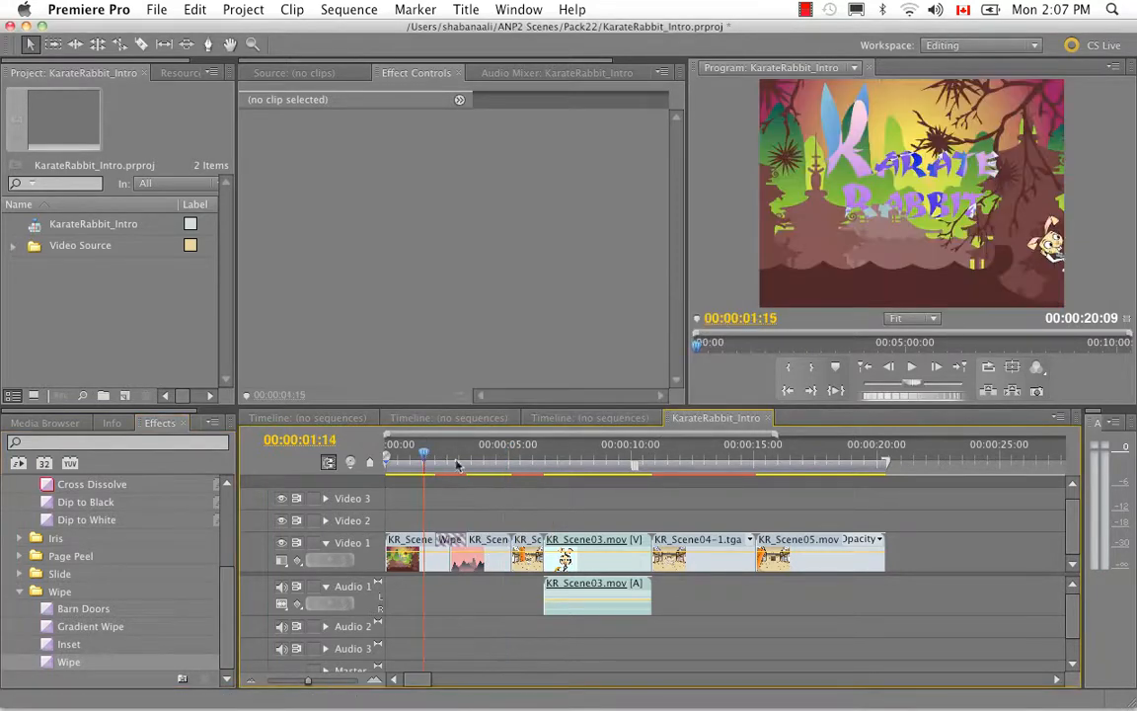
{"action": "key", "text": "space"}
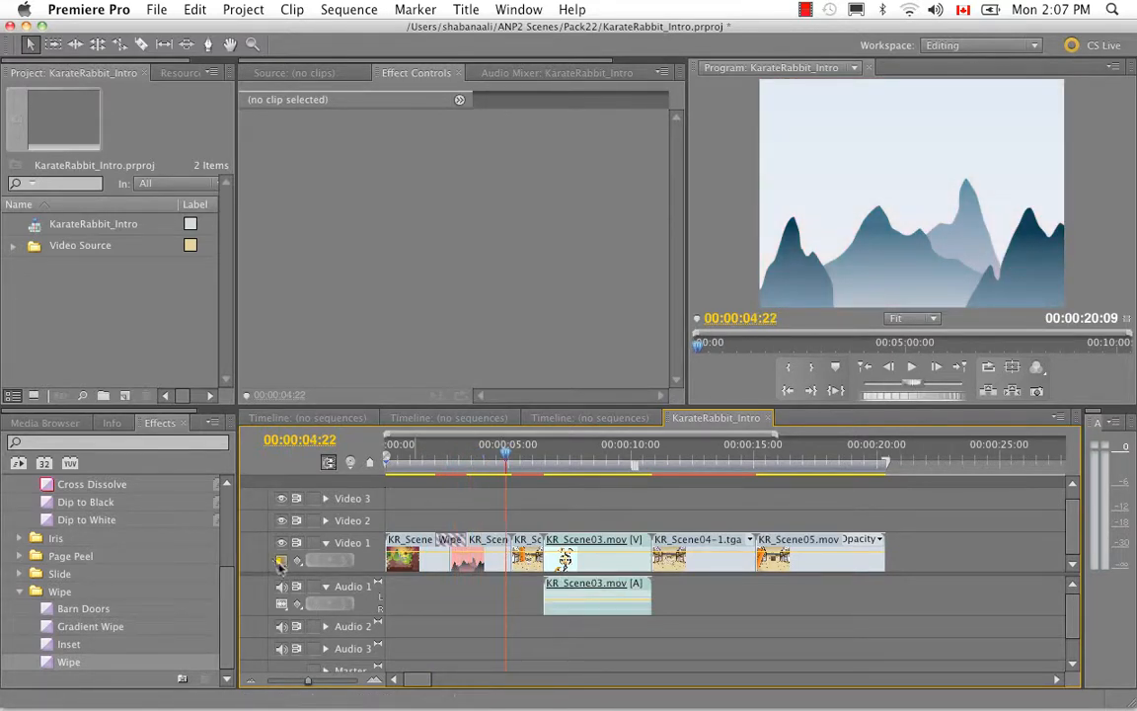
Step: Apply a Cross Dissolve transition at the cut between KR_Scene02a and KR_Scene02b and play it back
{"action": "left_click_drag", "start_coordinate": [308, 681], "coordinate": [315, 683]}
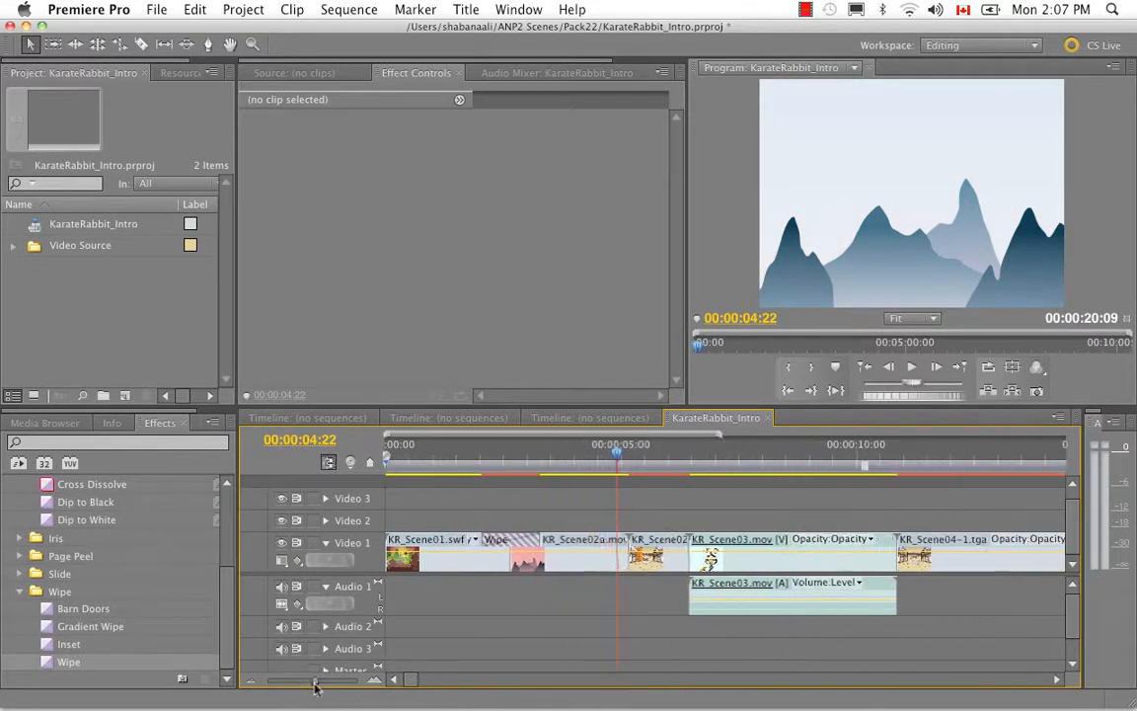
{"action": "left_click_drag", "start_coordinate": [71, 484], "coordinate": [635, 556]}
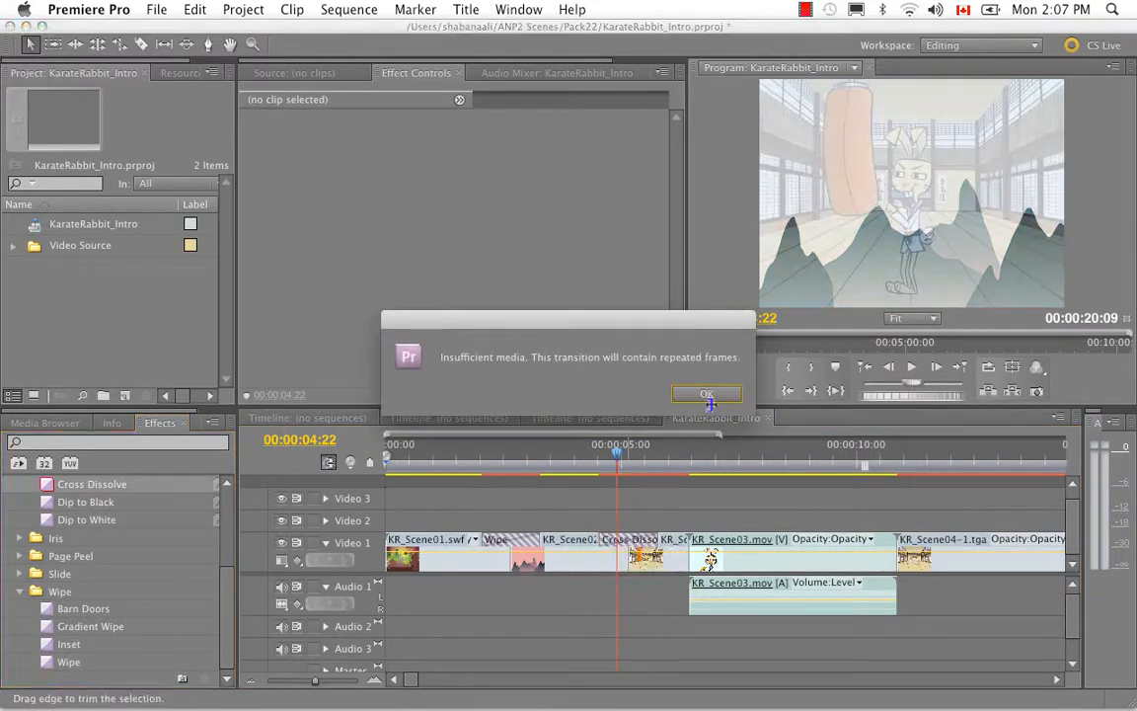
{"action": "left_click", "coordinate": [708, 397]}
{"action": "left_click", "coordinate": [584, 452]}
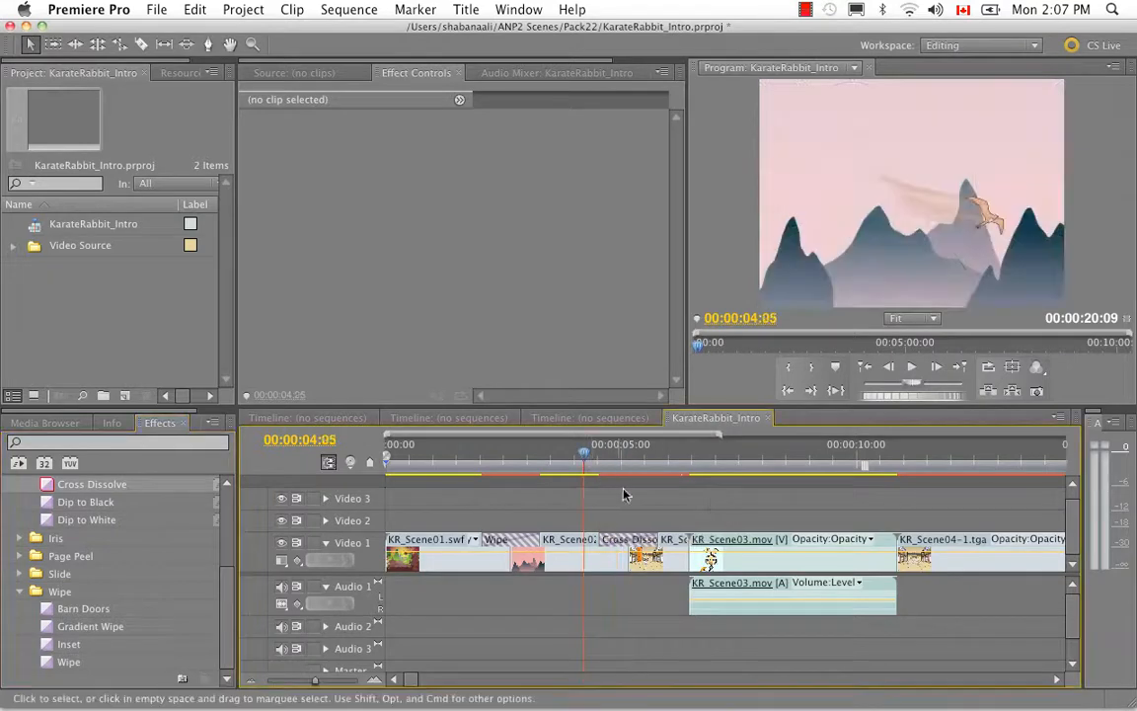
{"action": "key", "text": "space"}
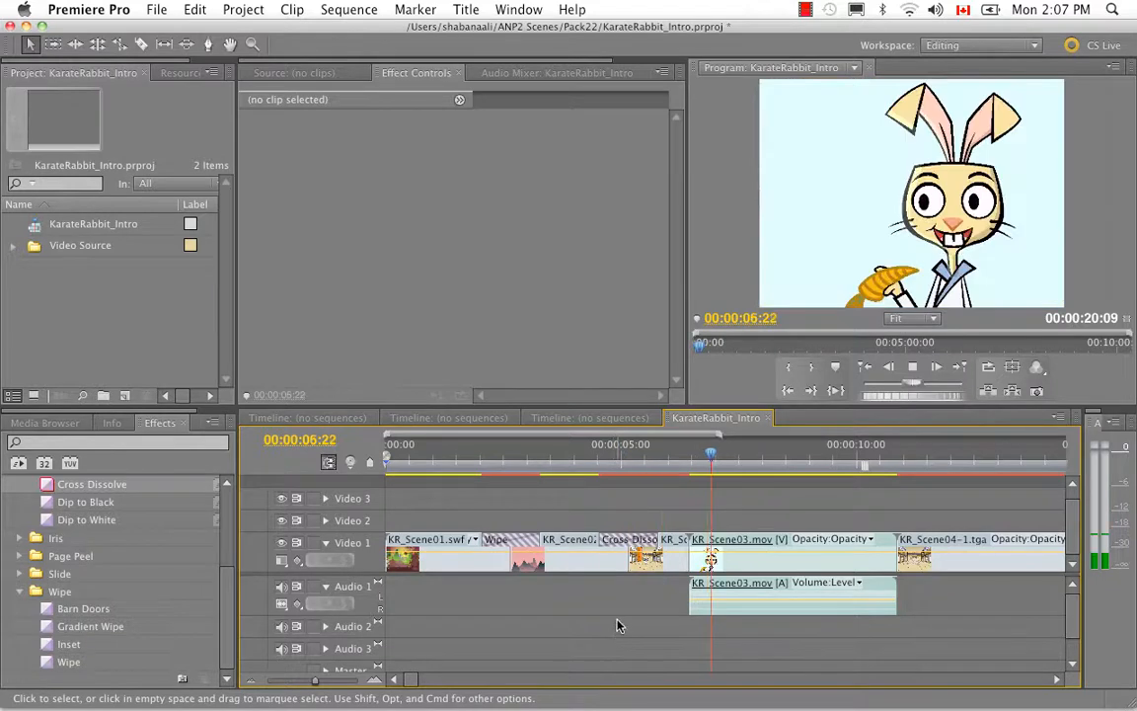
{"action": "key", "text": "space"}
Step: Mute Audio 1 and shorten the Cross Dissolve between KR_Scene02a and KR_Scene02b to a duration of 00:00:00:17
{"action": "left_click", "coordinate": [282, 587]}
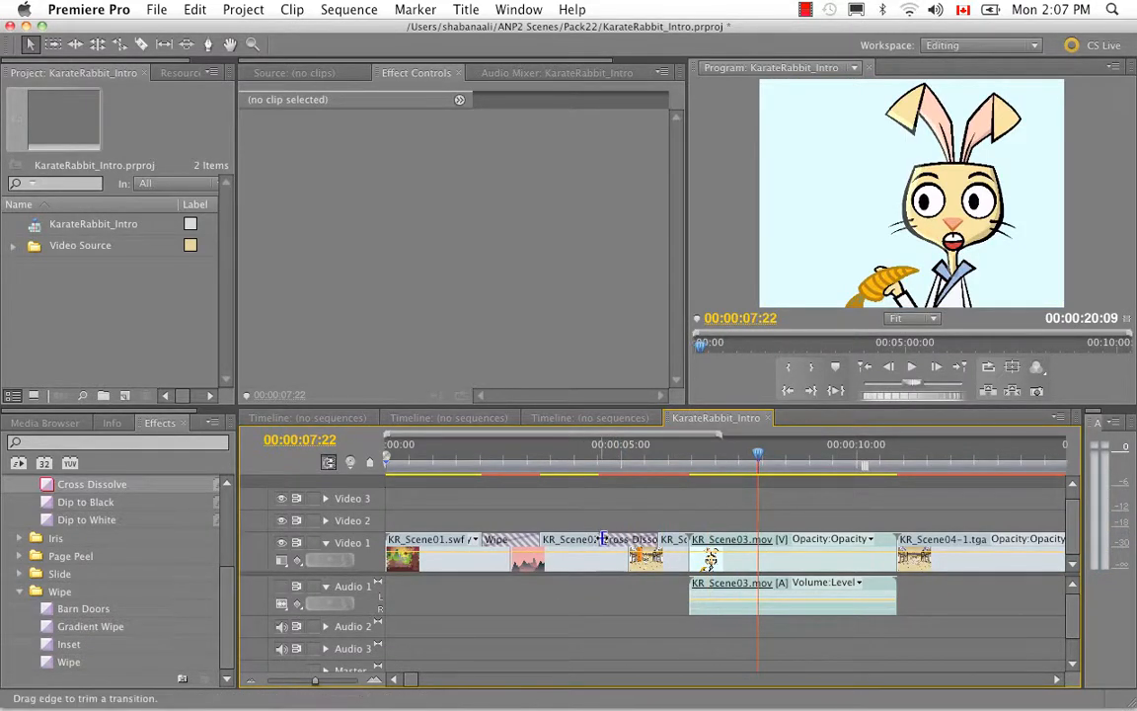
{"action": "left_click_drag", "start_coordinate": [602, 539], "coordinate": [655, 540]}
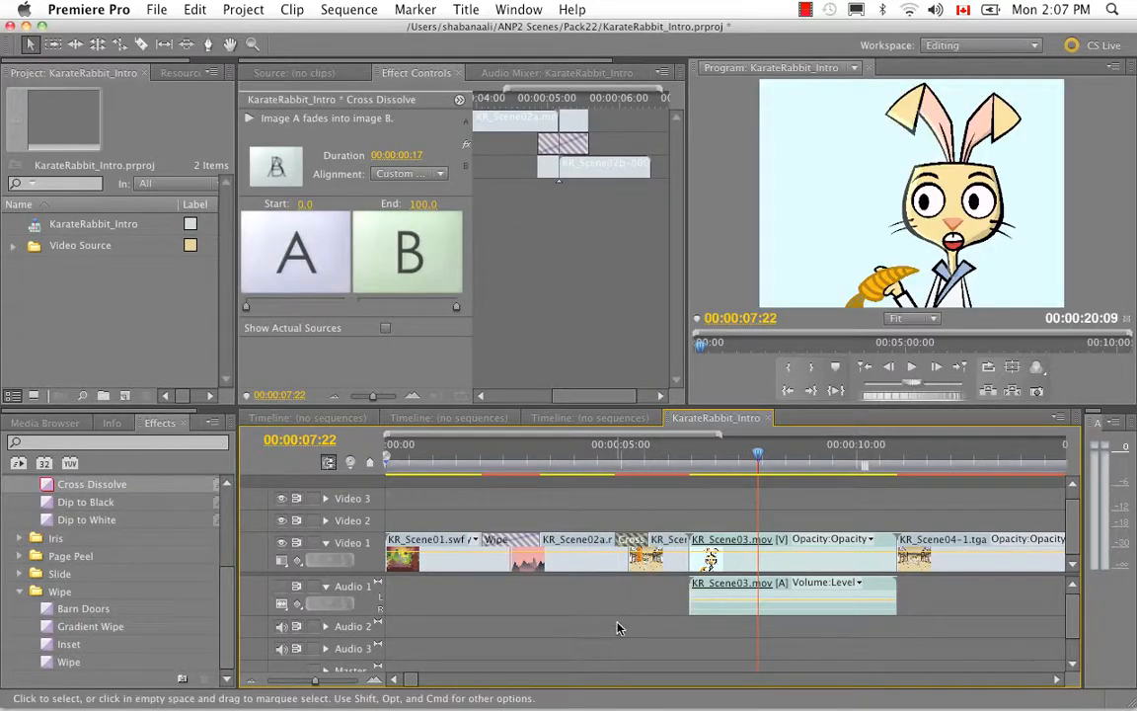
{"action": "left_click", "coordinate": [620, 627]}
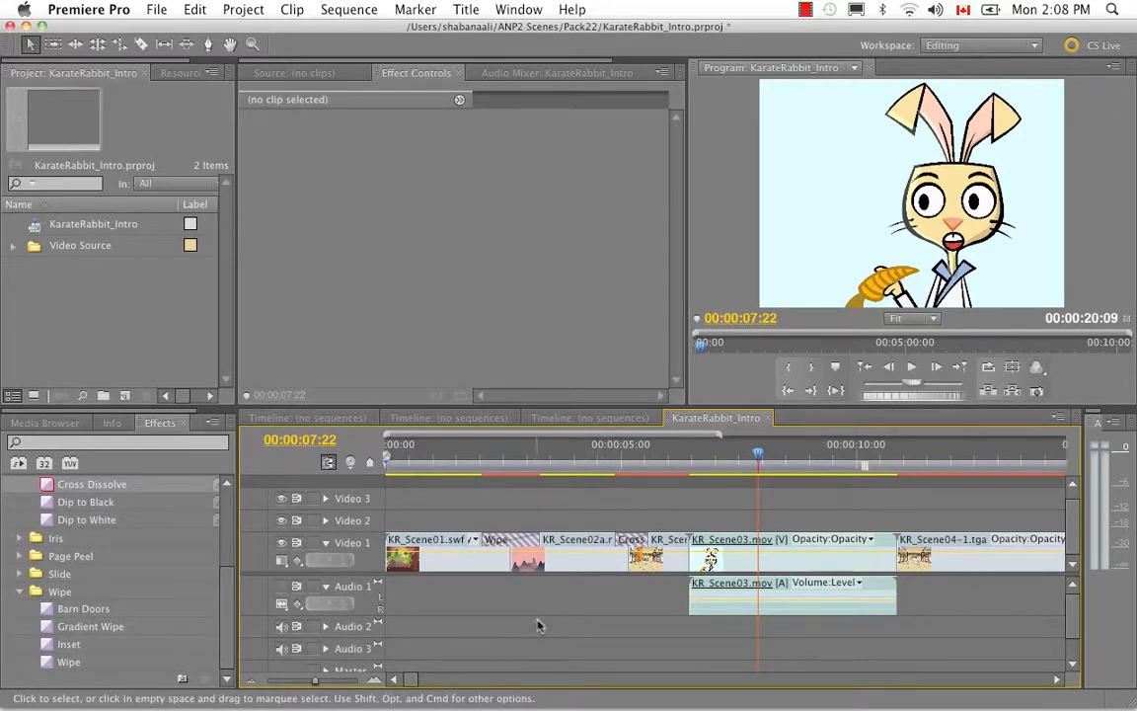
{"action": "left_click_drag", "start_coordinate": [756, 477], "coordinate": [628, 464]}
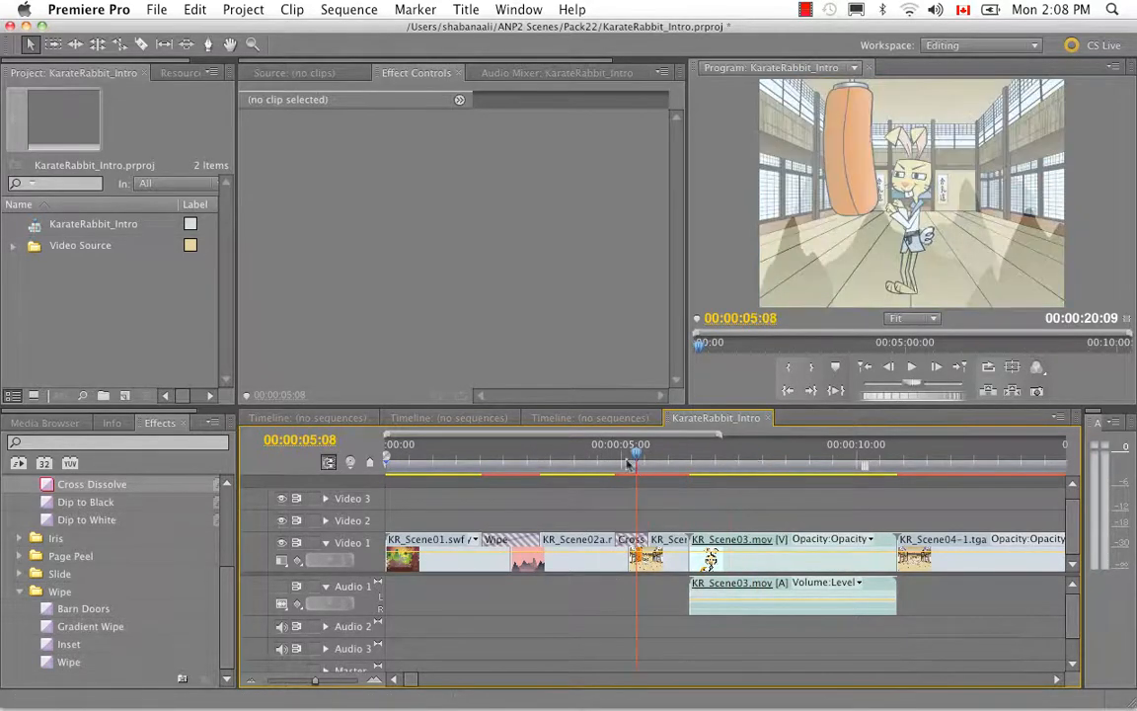
Step: Import 01 - survivor - the moment of truth.mp3 from the ANP2 Scenes/Pack20/Sounds folder into the project
{"action": "right_click", "coordinate": [102, 299]}
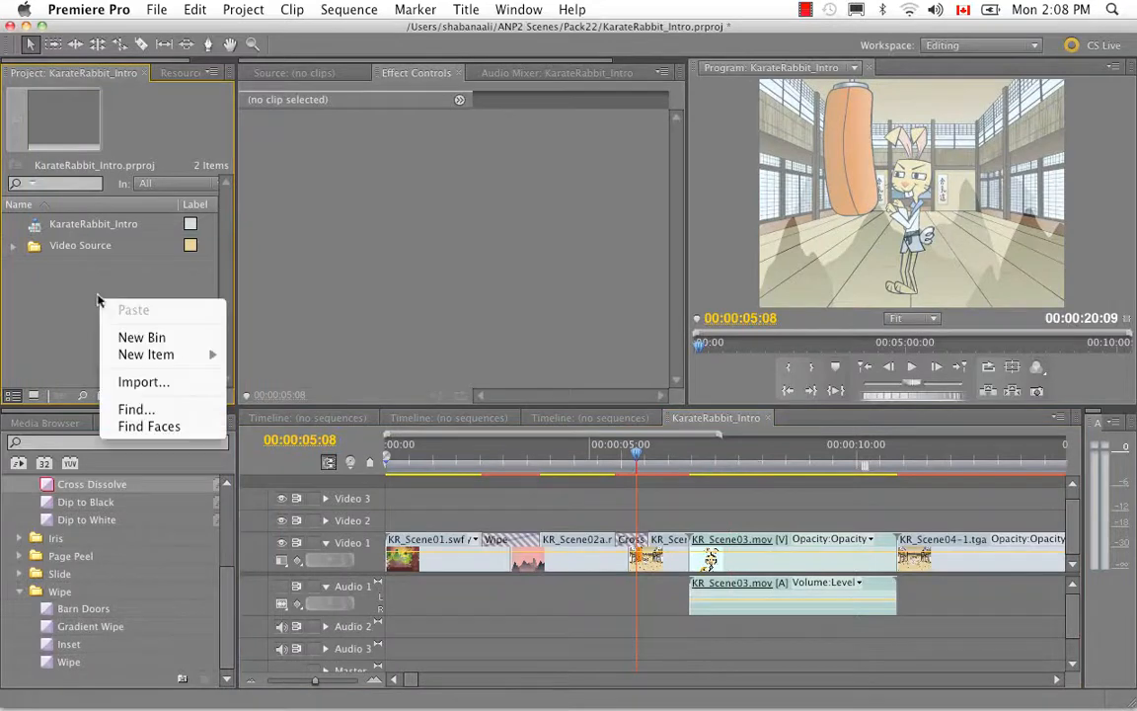
{"action": "left_click", "coordinate": [138, 382]}
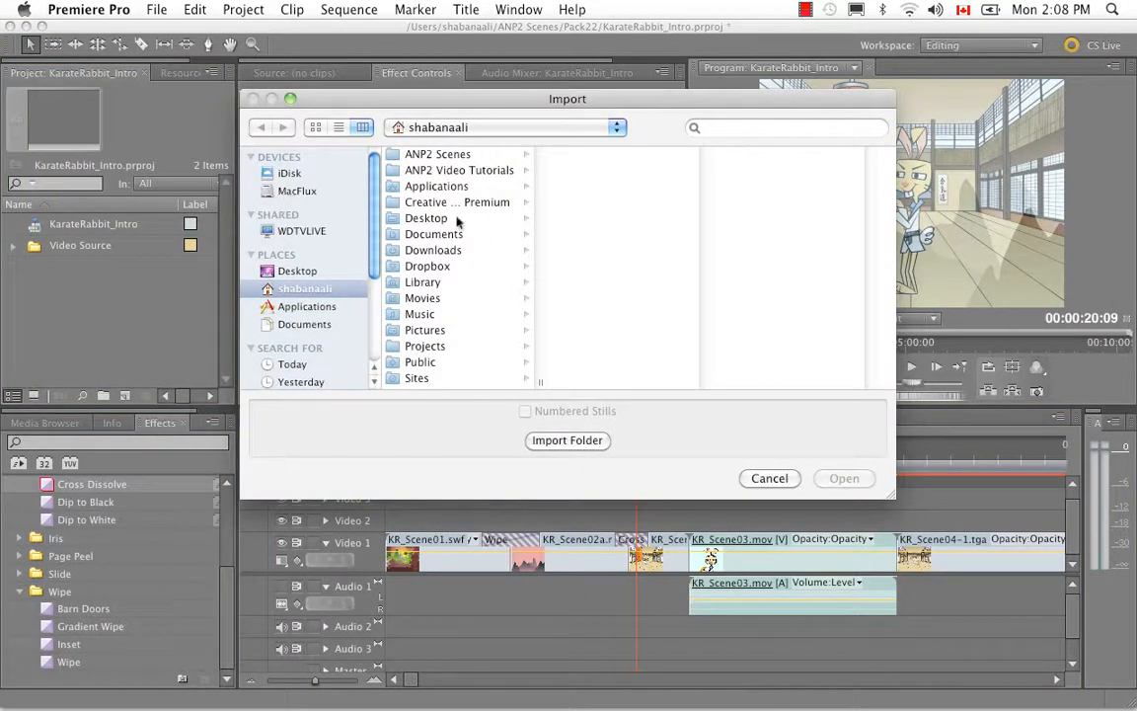
{"action": "left_click", "coordinate": [457, 155]}
{"action": "left_click", "coordinate": [588, 234]}
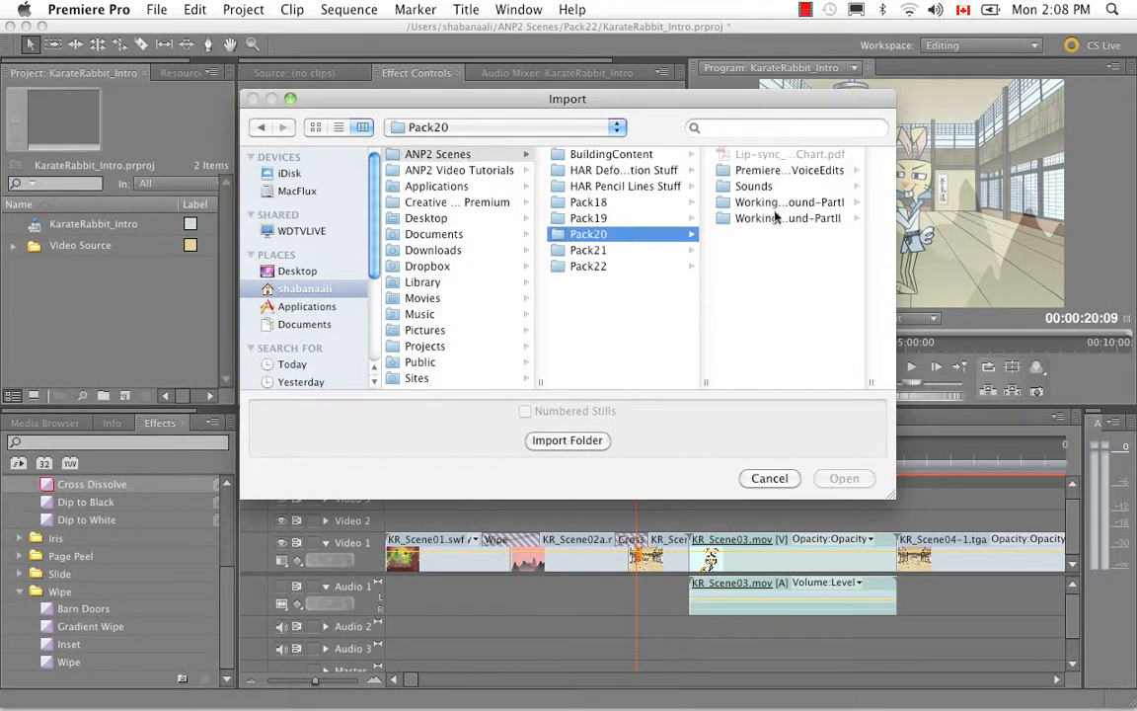
{"action": "left_click", "coordinate": [765, 189]}
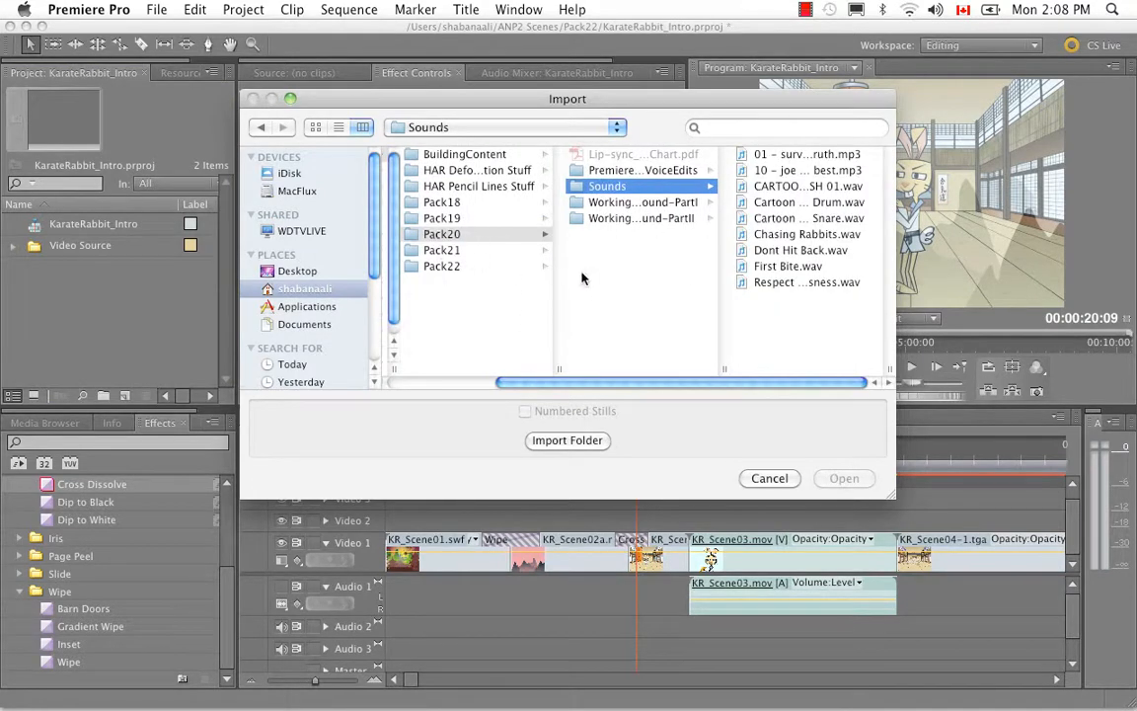
{"action": "left_click", "coordinate": [780, 158]}
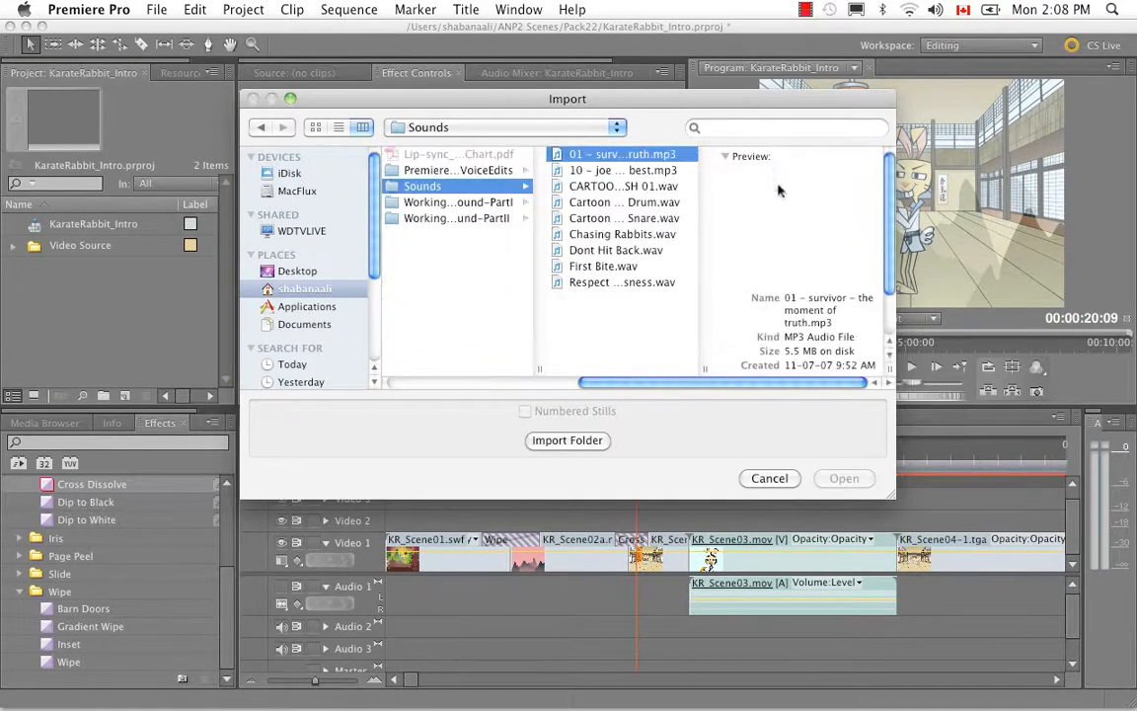
{"action": "left_click", "coordinate": [843, 477]}
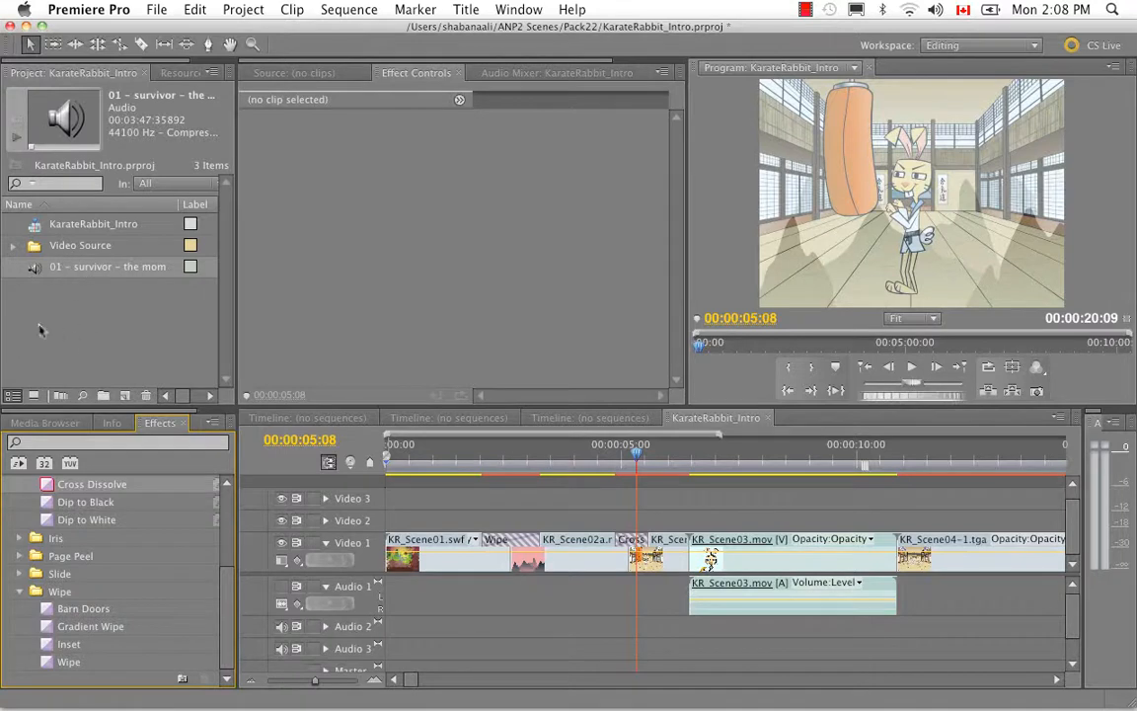
Step: Place the survivor music clip on Audio 2 from the start of the sequence and lower the system volume
{"action": "left_click_drag", "start_coordinate": [33, 274], "coordinate": [393, 628]}
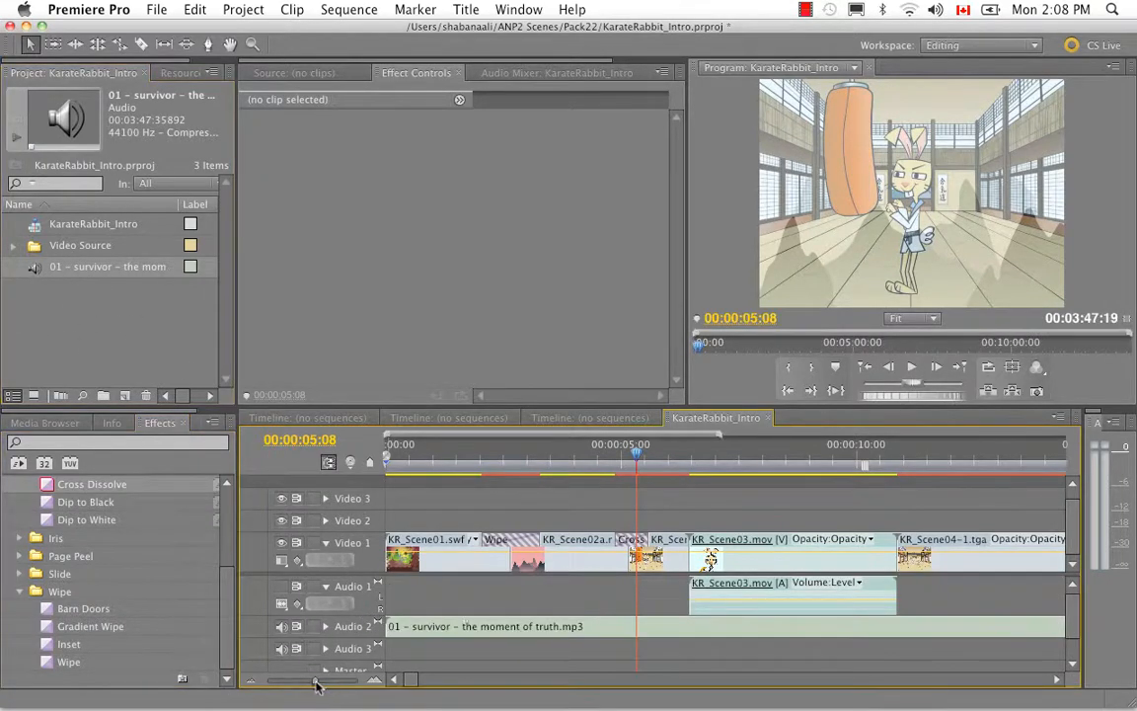
{"action": "left_click_drag", "start_coordinate": [316, 684], "coordinate": [305, 681]}
{"action": "left_click_drag", "start_coordinate": [482, 456], "coordinate": [606, 457]}
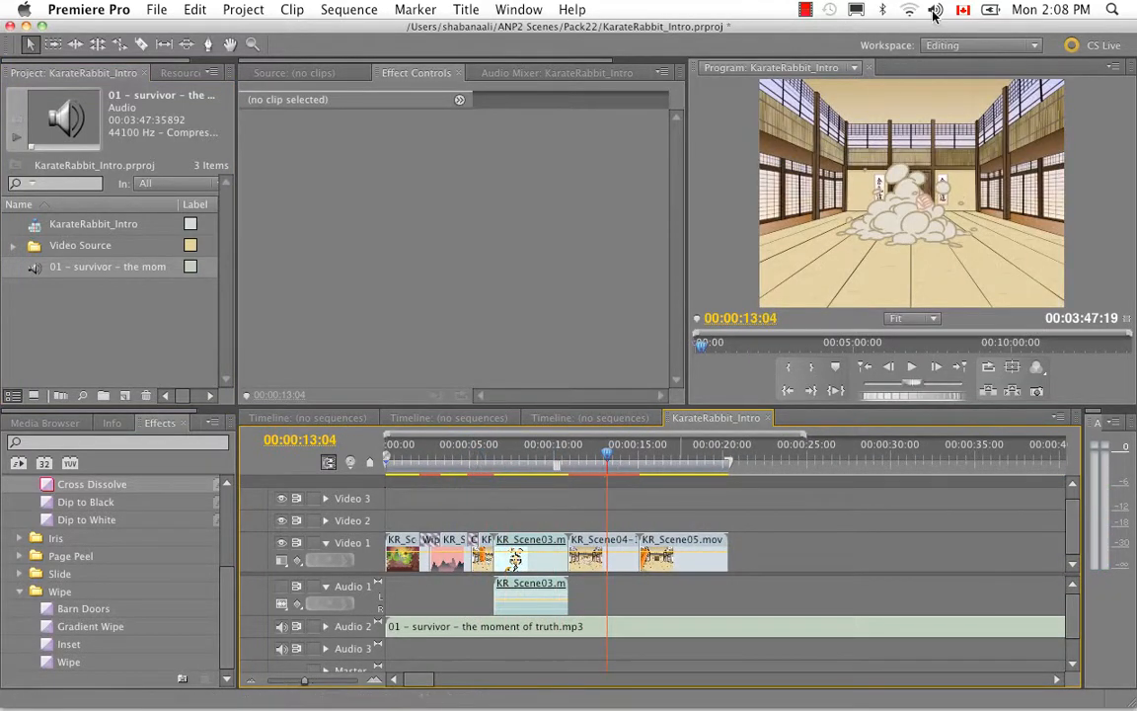
{"action": "left_click_drag", "start_coordinate": [934, 14], "coordinate": [933, 83]}
Step: Split the music clip on Audio 2 with the Razor tool at 00:00:20:08, the end of KR_Scene05
{"action": "left_click_drag", "start_coordinate": [597, 462], "coordinate": [732, 476]}
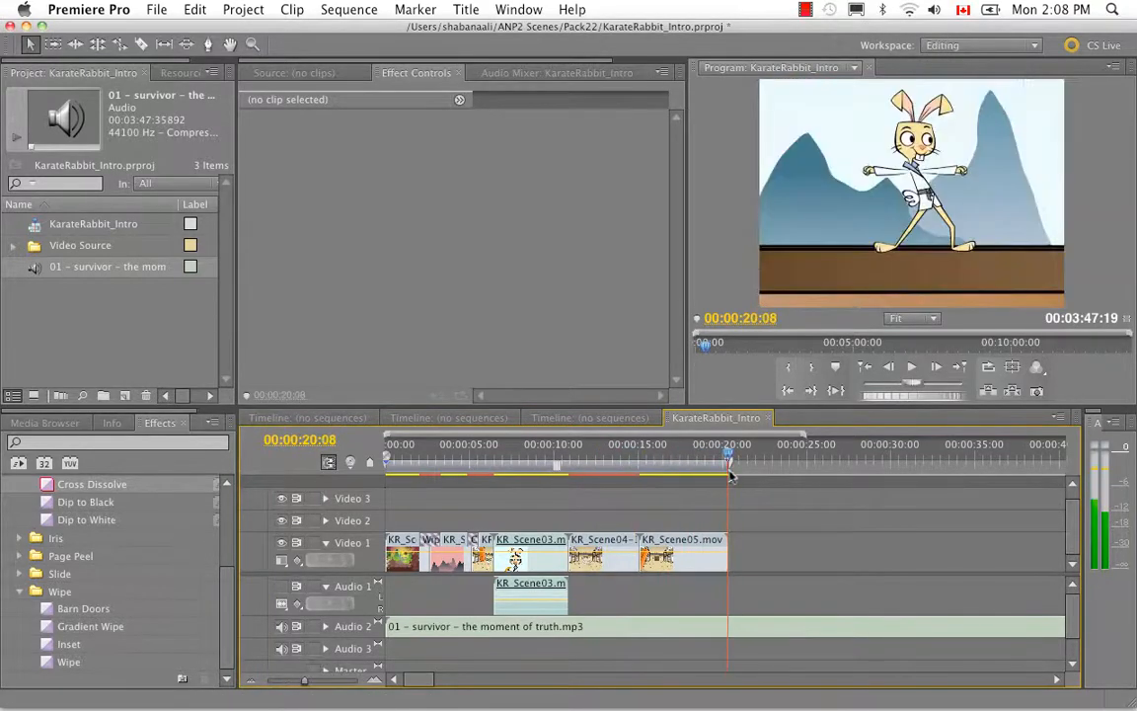
{"action": "key", "text": "super+s"}
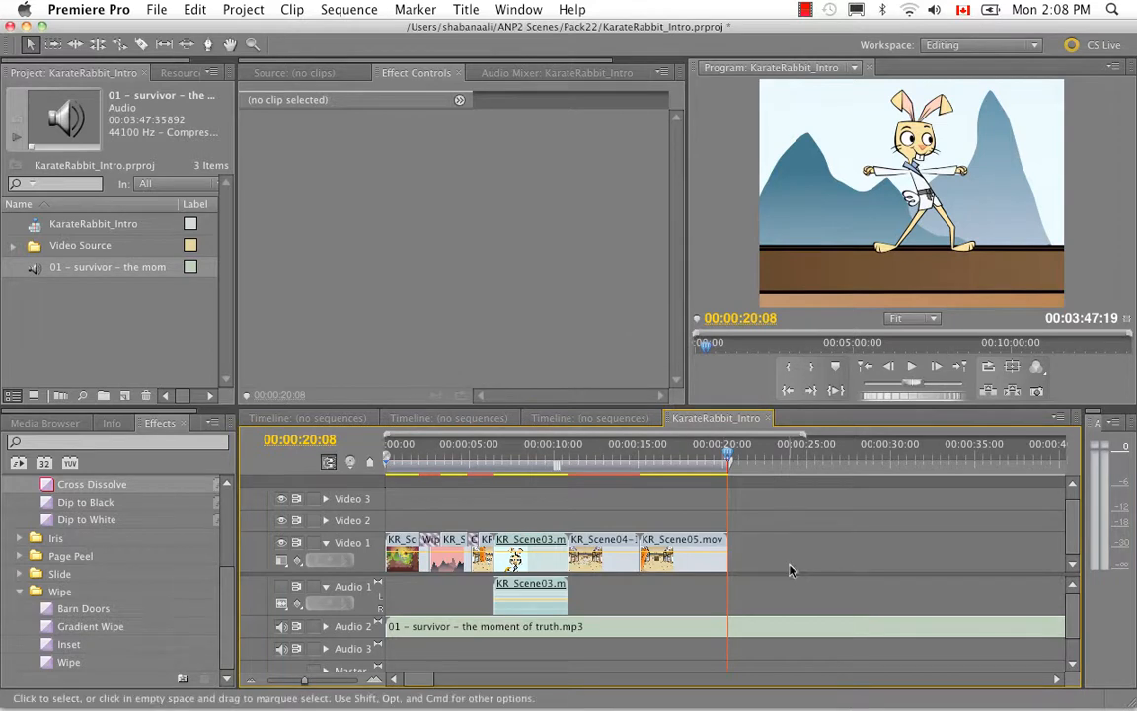
{"action": "key", "text": "c"}
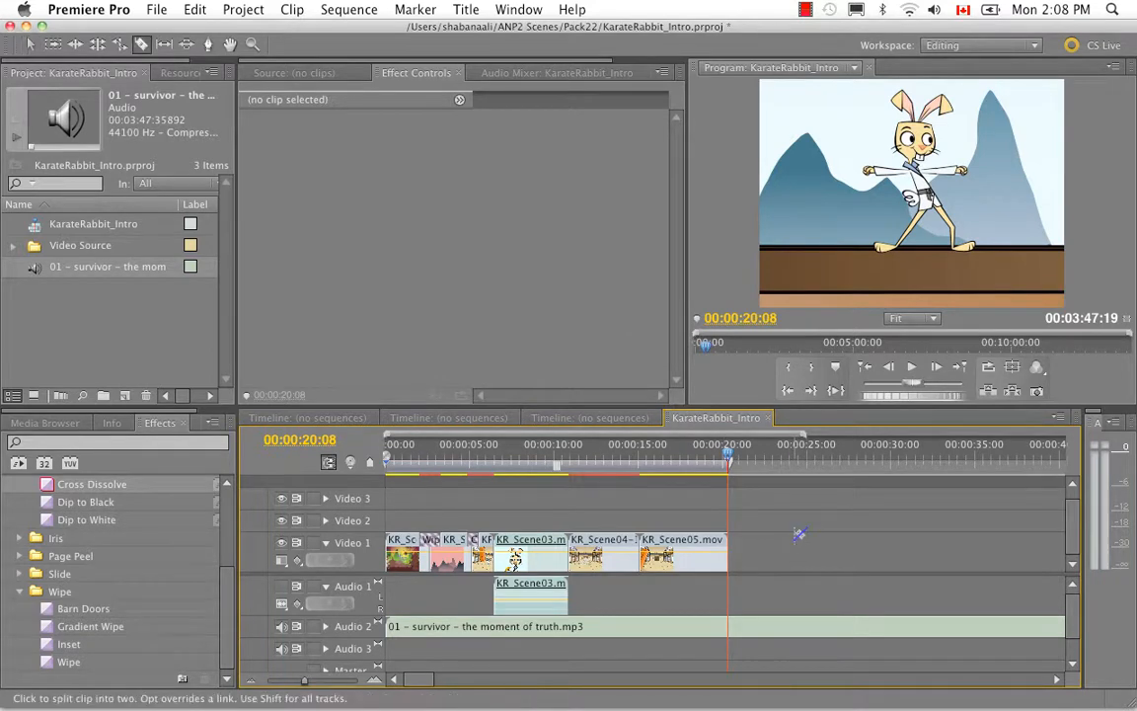
{"action": "left_click", "coordinate": [732, 627]}
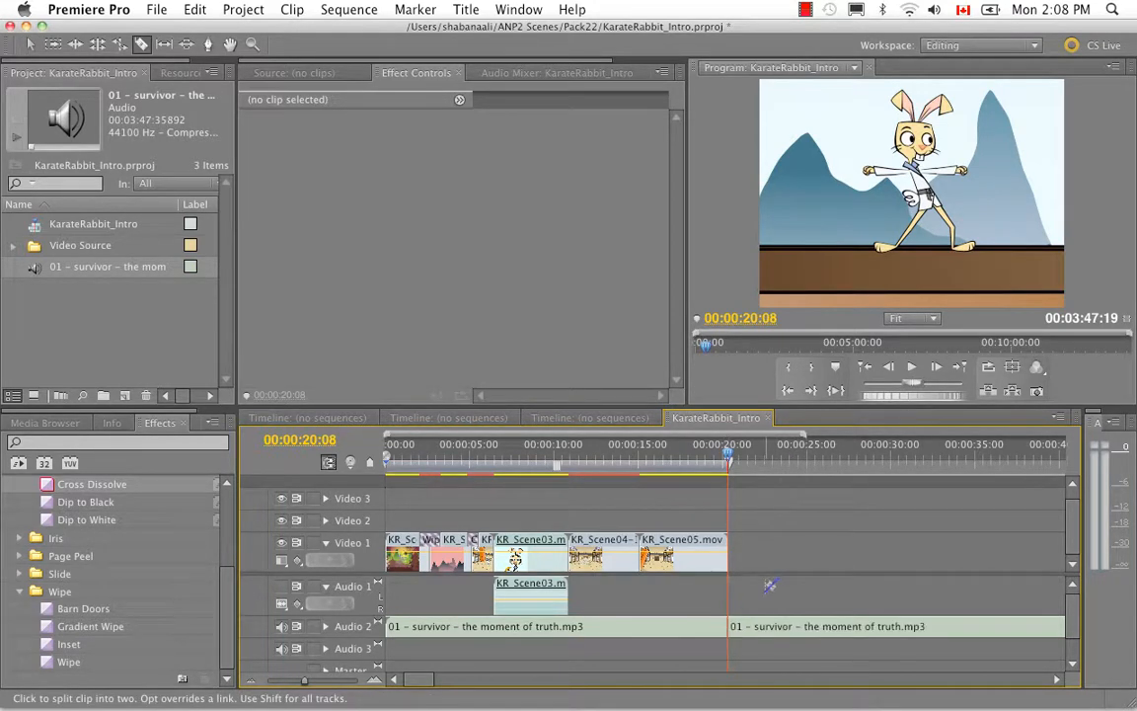
Step: Delete the first portion of the split music clip and move the remaining portion to the start of Audio 2
{"action": "key", "text": "v"}
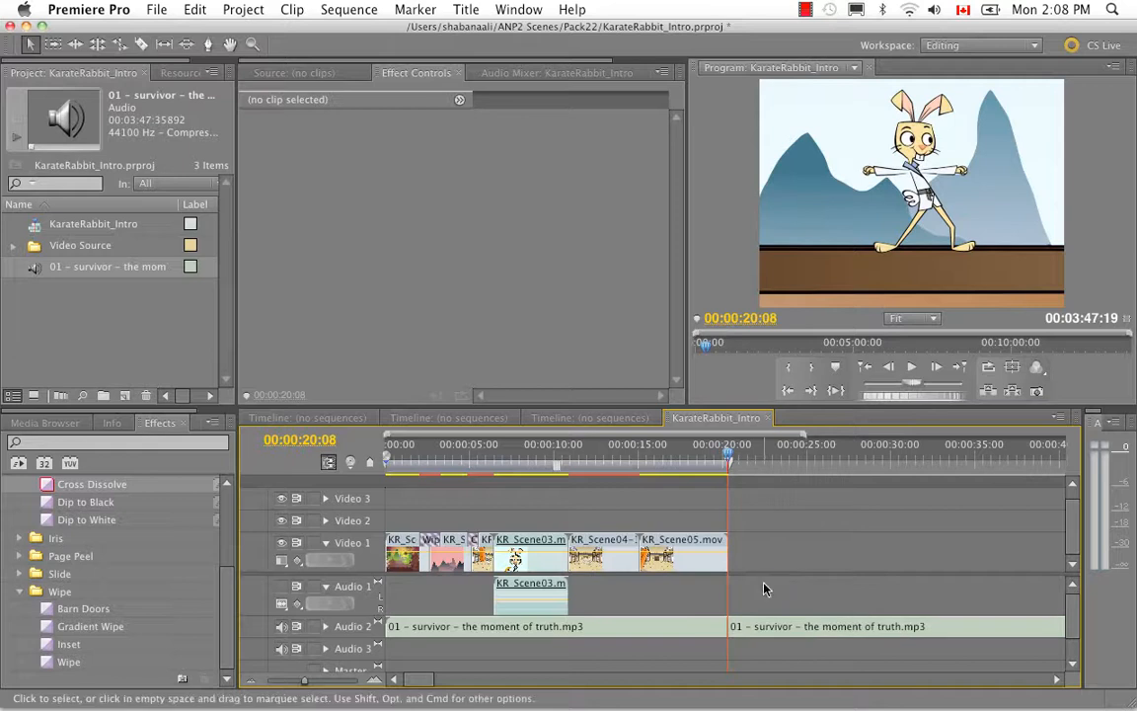
{"action": "left_click", "coordinate": [696, 635]}
{"action": "key", "text": "Delete"}
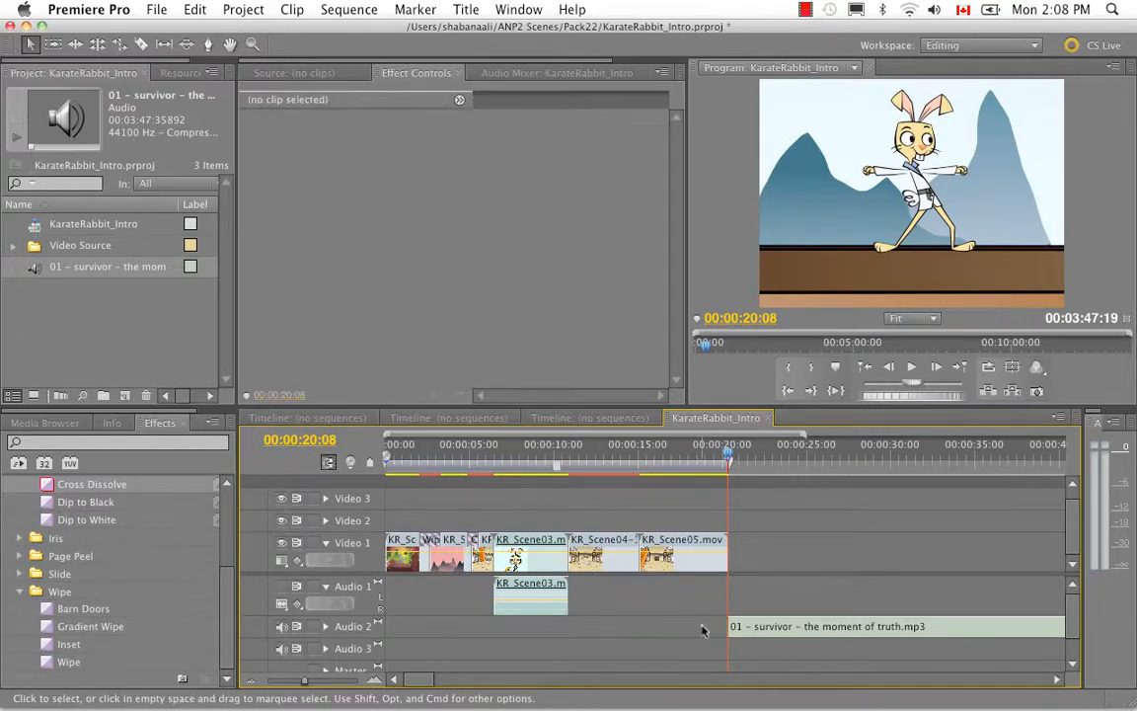
{"action": "left_click_drag", "start_coordinate": [741, 633], "coordinate": [435, 637]}
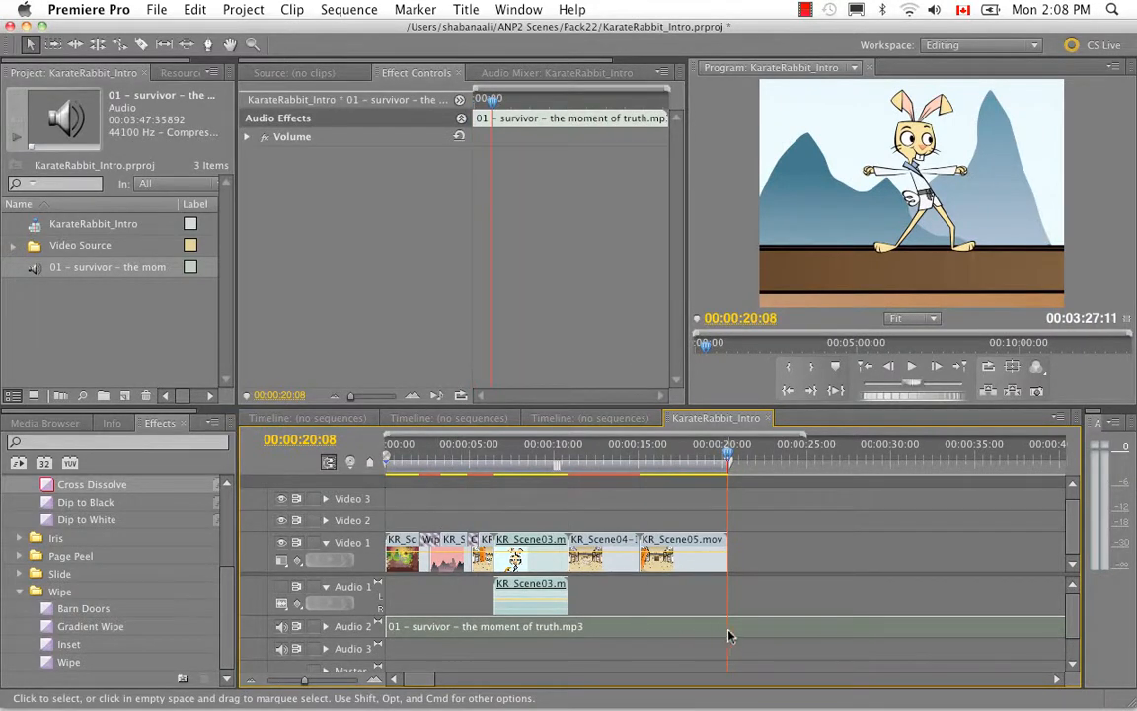
Step: Trim the end of the music clip back to the end of KR_Scene05 and play the sequence from the start
{"action": "left_click_drag", "start_coordinate": [304, 680], "coordinate": [289, 681]}
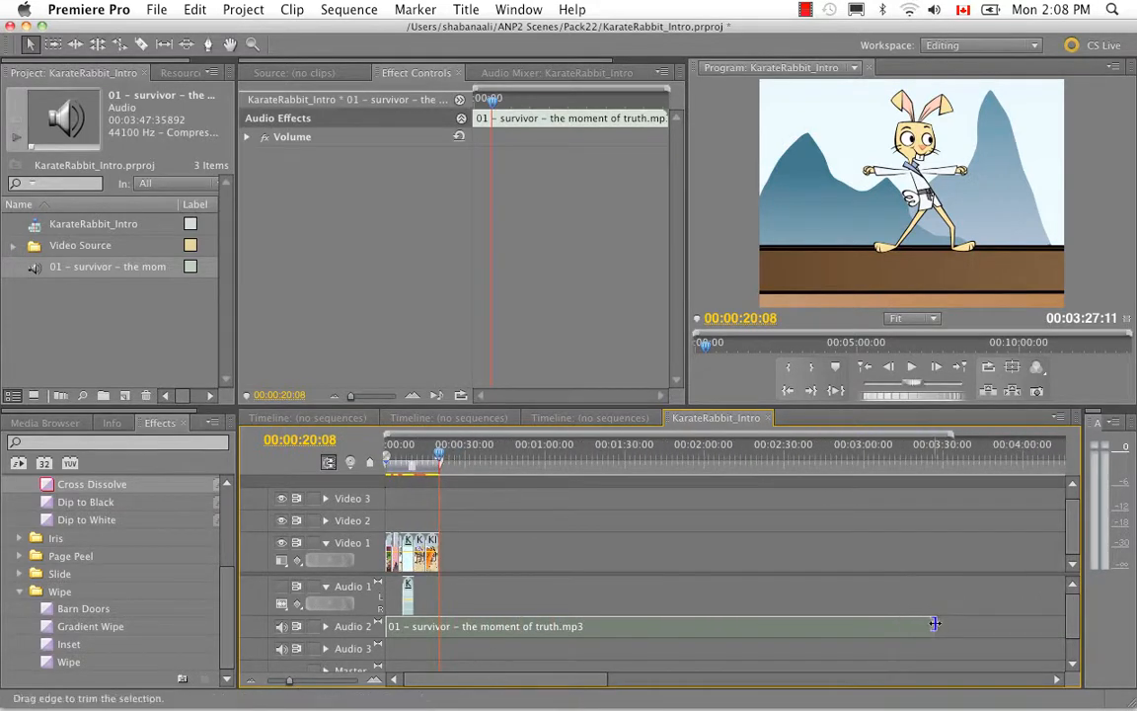
{"action": "left_click_drag", "start_coordinate": [934, 624], "coordinate": [478, 587]}
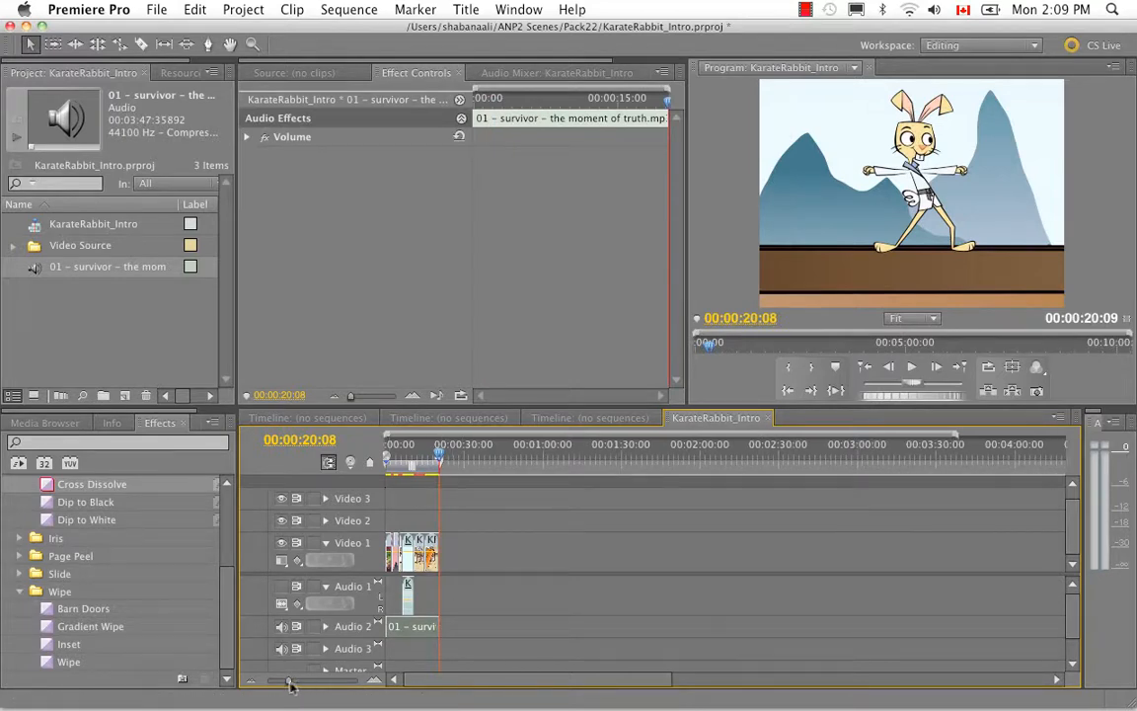
{"action": "left_click_drag", "start_coordinate": [289, 681], "coordinate": [310, 681]}
{"action": "scroll", "coordinate": [348, 624], "scroll_direction": "up", "scroll_amount": 5}
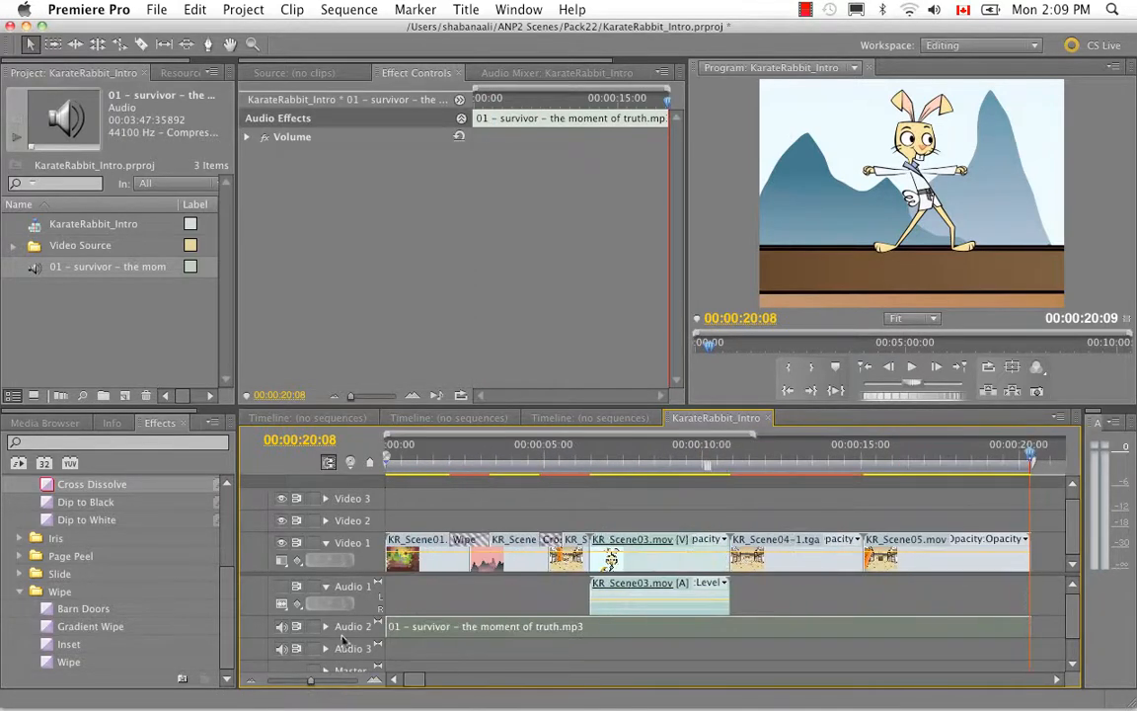
{"action": "key", "text": "Home"}
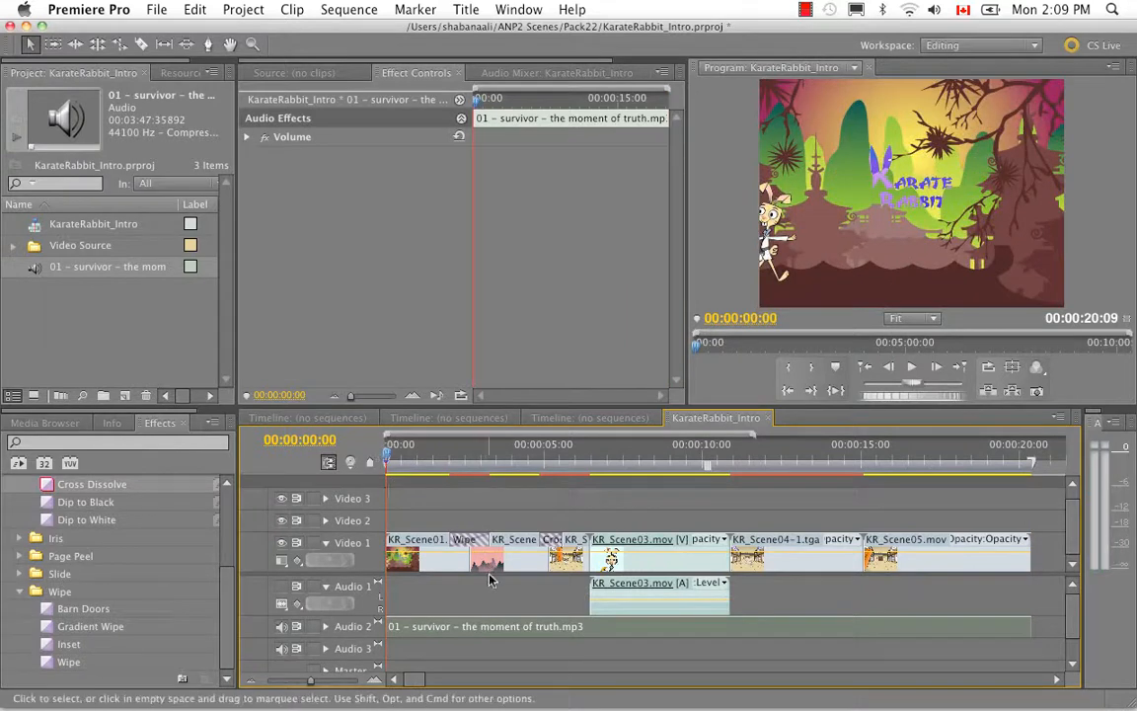
{"action": "key", "text": "space"}
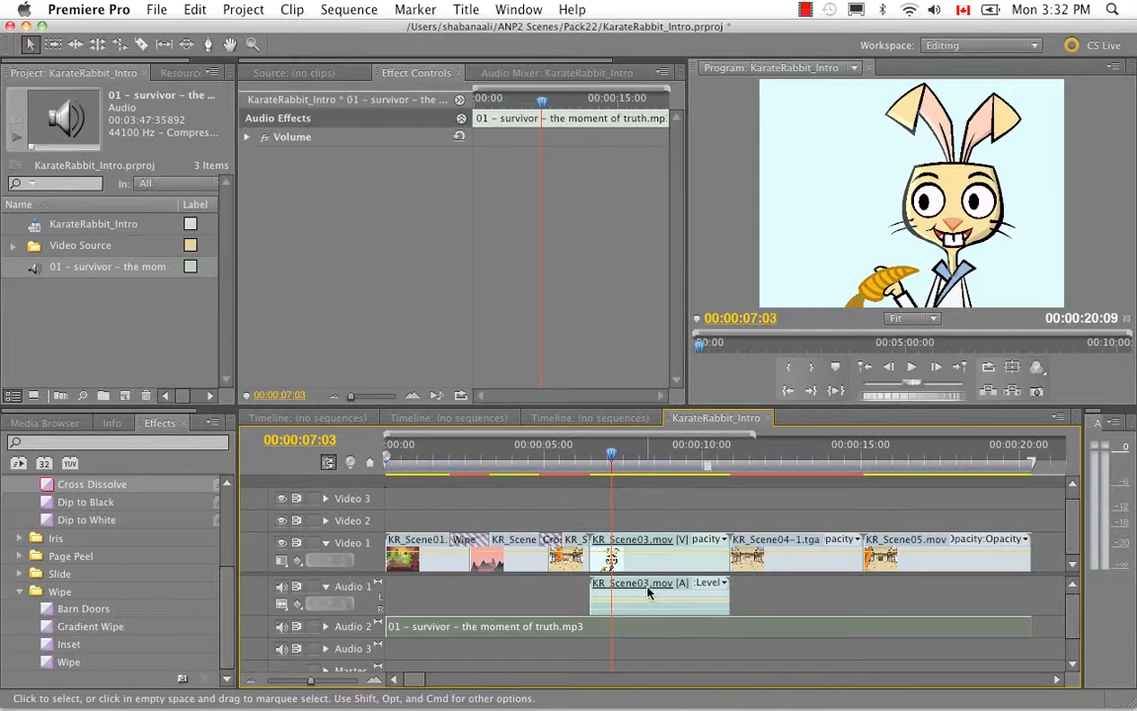
Step: Add volume keyframes to the Audio 2 music at 00:00:06:11 and 00:00:06:23, and lower the second to about -12.7 dB
{"action": "left_click", "coordinate": [326, 627]}
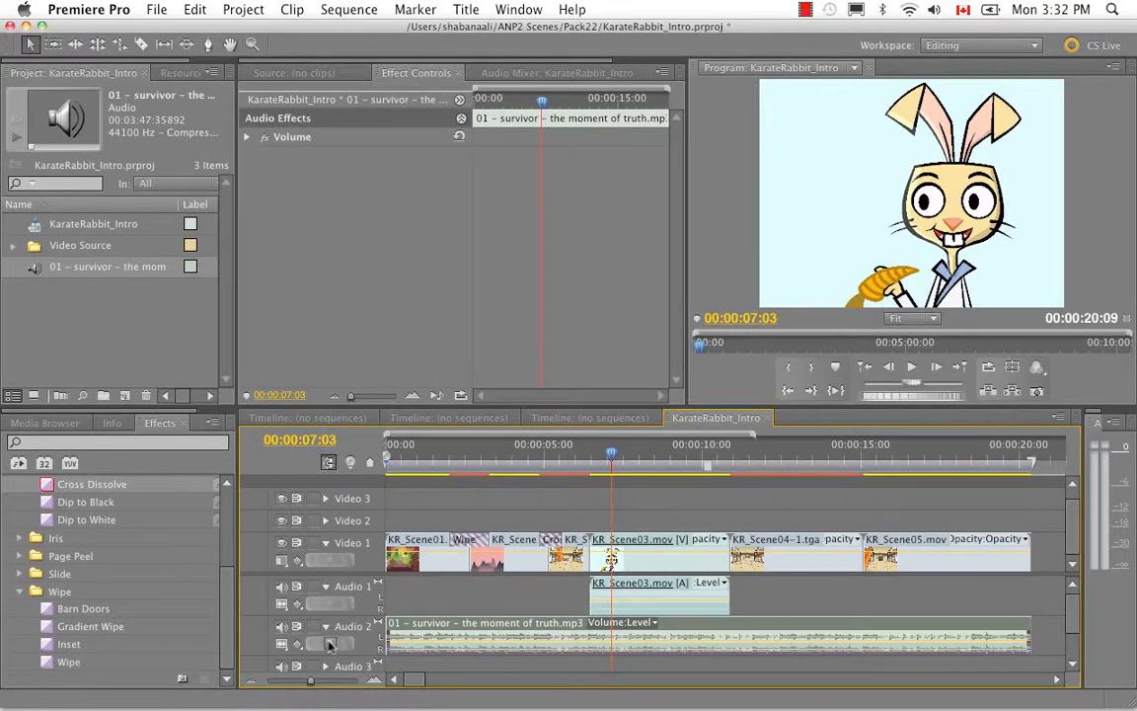
{"action": "left_click", "coordinate": [590, 457]}
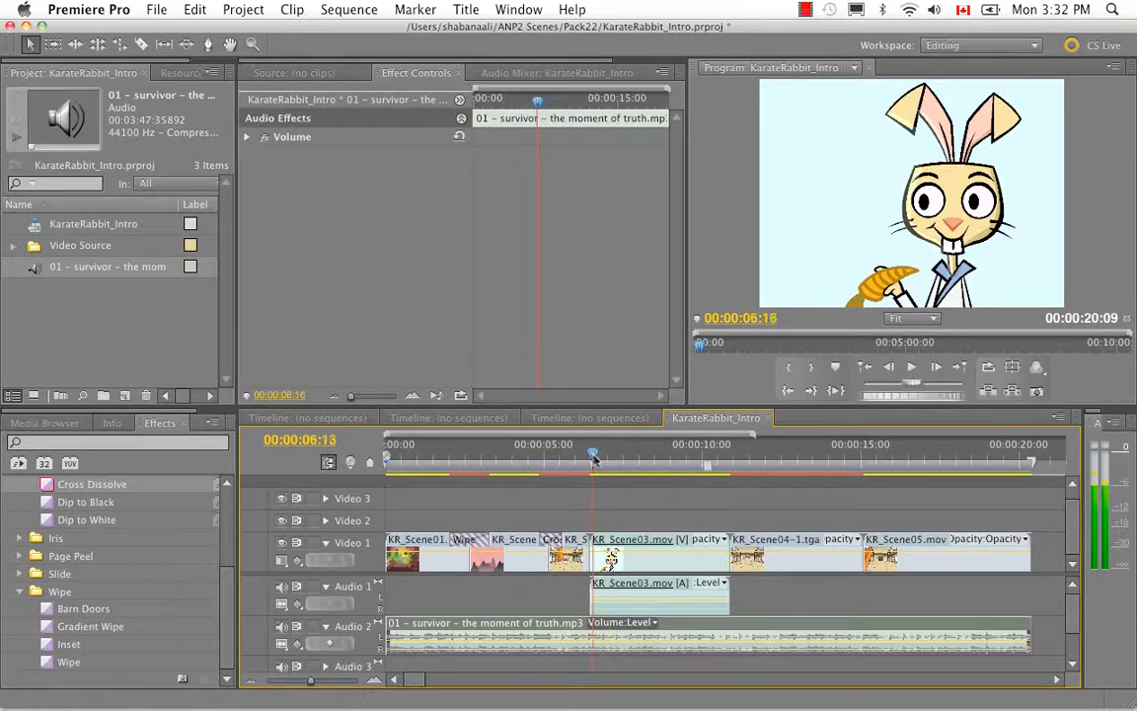
{"action": "left_click_drag", "start_coordinate": [590, 457], "coordinate": [592, 461]}
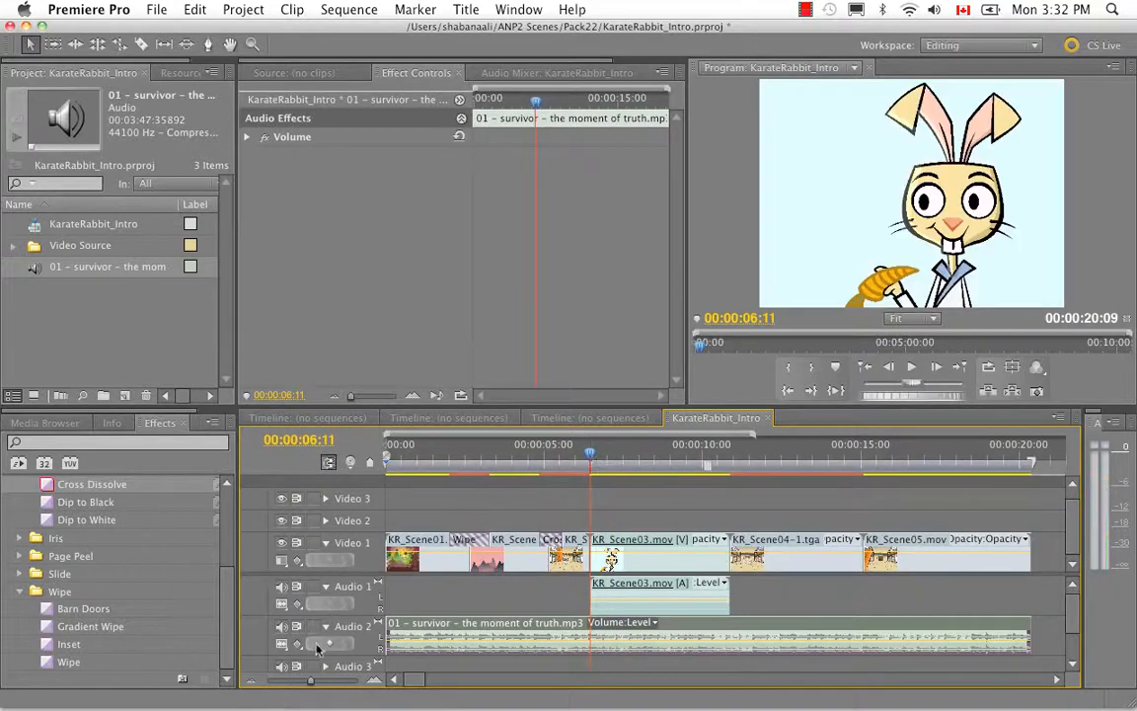
{"action": "left_click", "coordinate": [593, 459]}
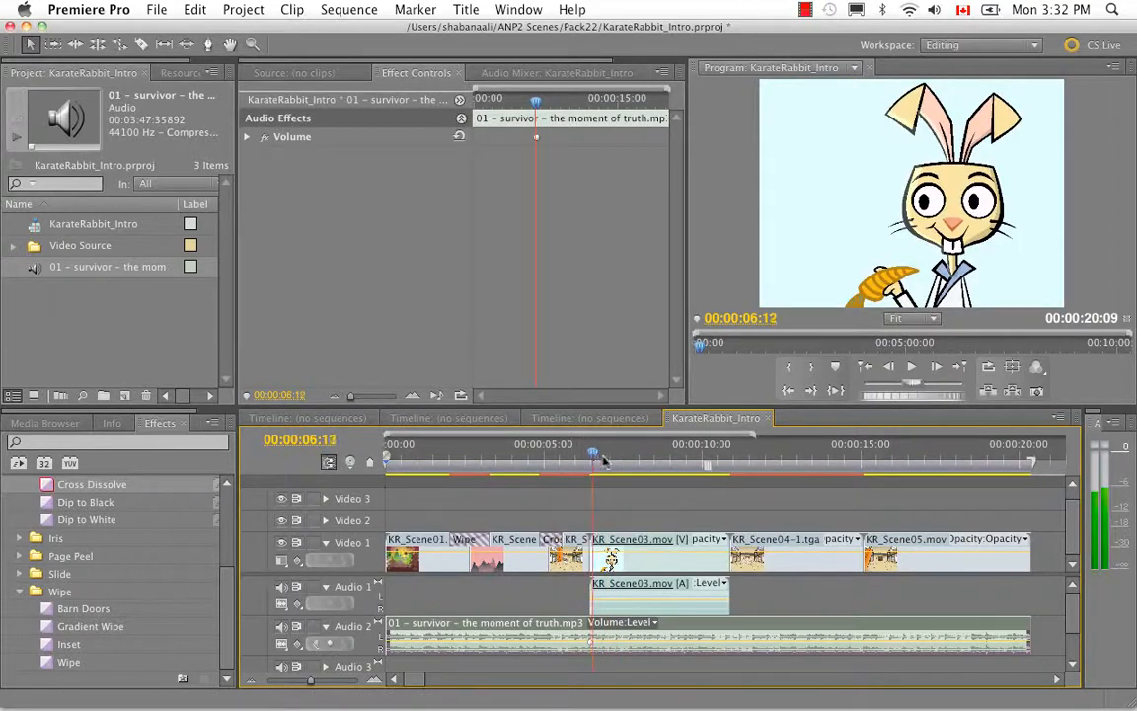
{"action": "left_click", "coordinate": [604, 461]}
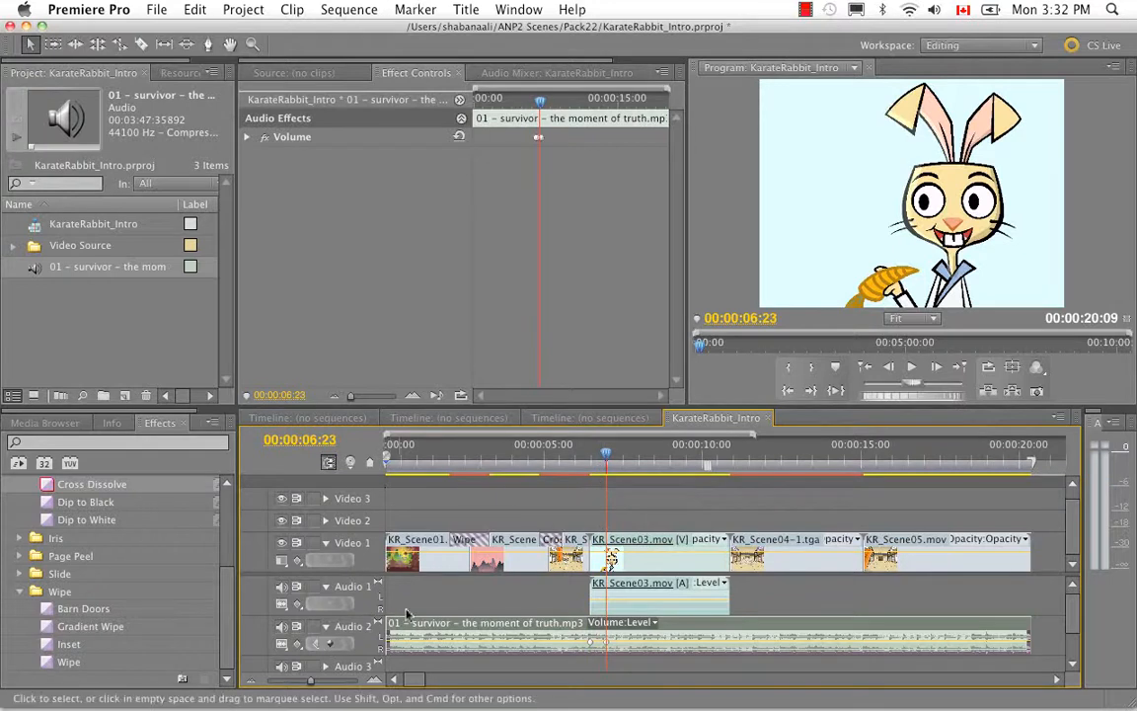
{"action": "left_click_drag", "start_coordinate": [593, 642], "coordinate": [600, 659]}
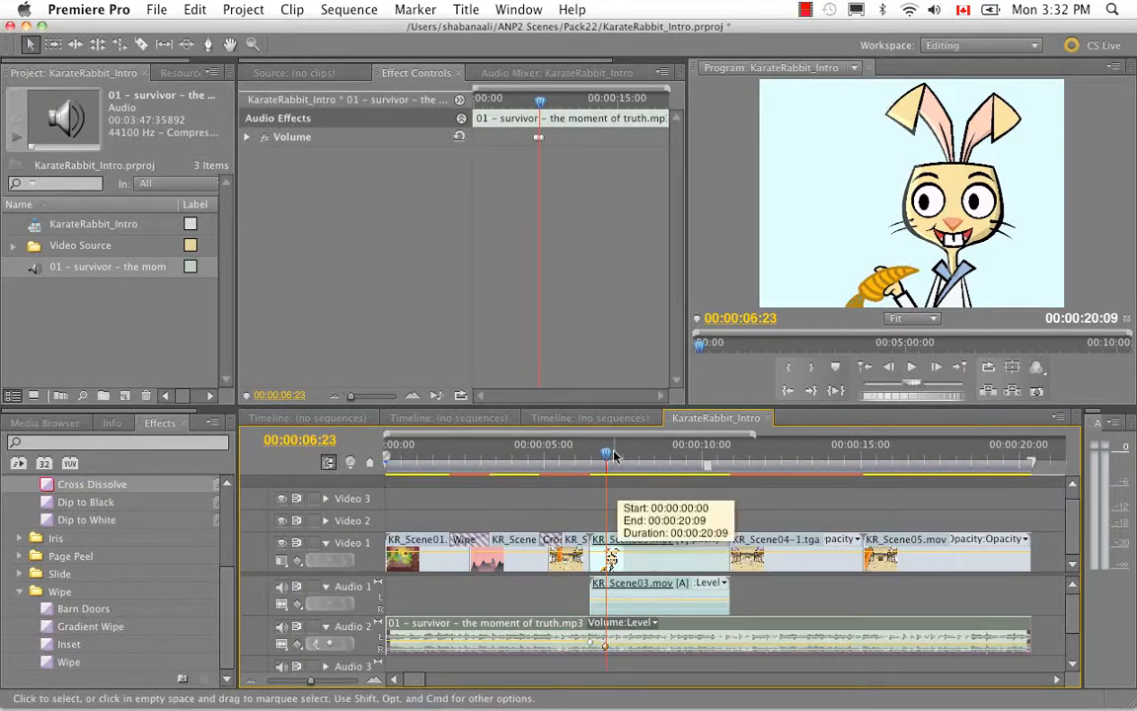
Step: Add music volume keyframes at 00:00:10:07 and 00:00:10:18, near the end of KR_Scene03, and raise the second to about 0.1 dB
{"action": "left_click", "coordinate": [654, 461]}
{"action": "left_click_drag", "start_coordinate": [674, 474], "coordinate": [716, 490]}
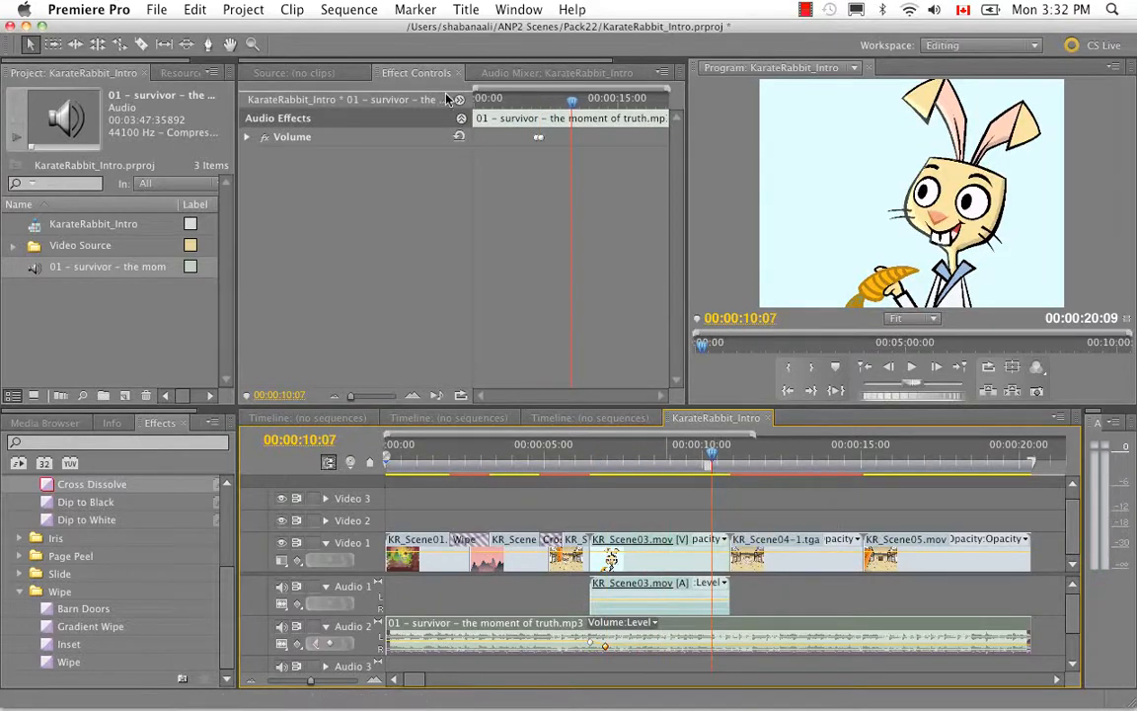
{"action": "left_click", "coordinate": [248, 138]}
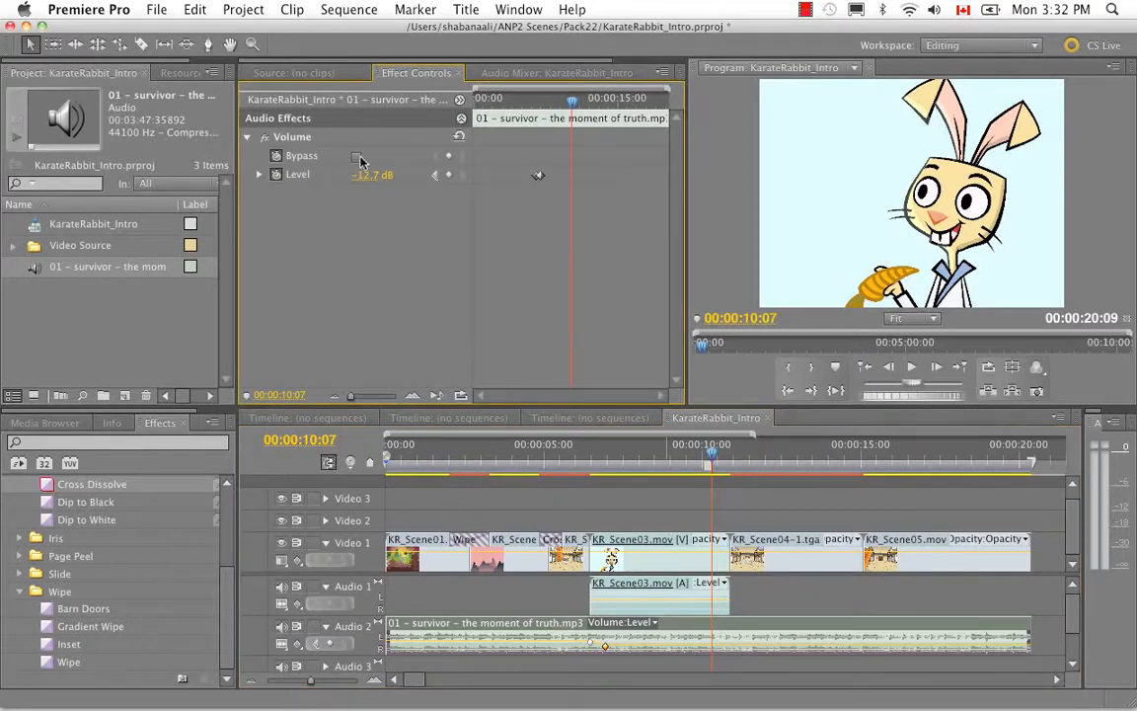
{"action": "left_click", "coordinate": [448, 175]}
{"action": "left_click_drag", "start_coordinate": [711, 456], "coordinate": [728, 461]}
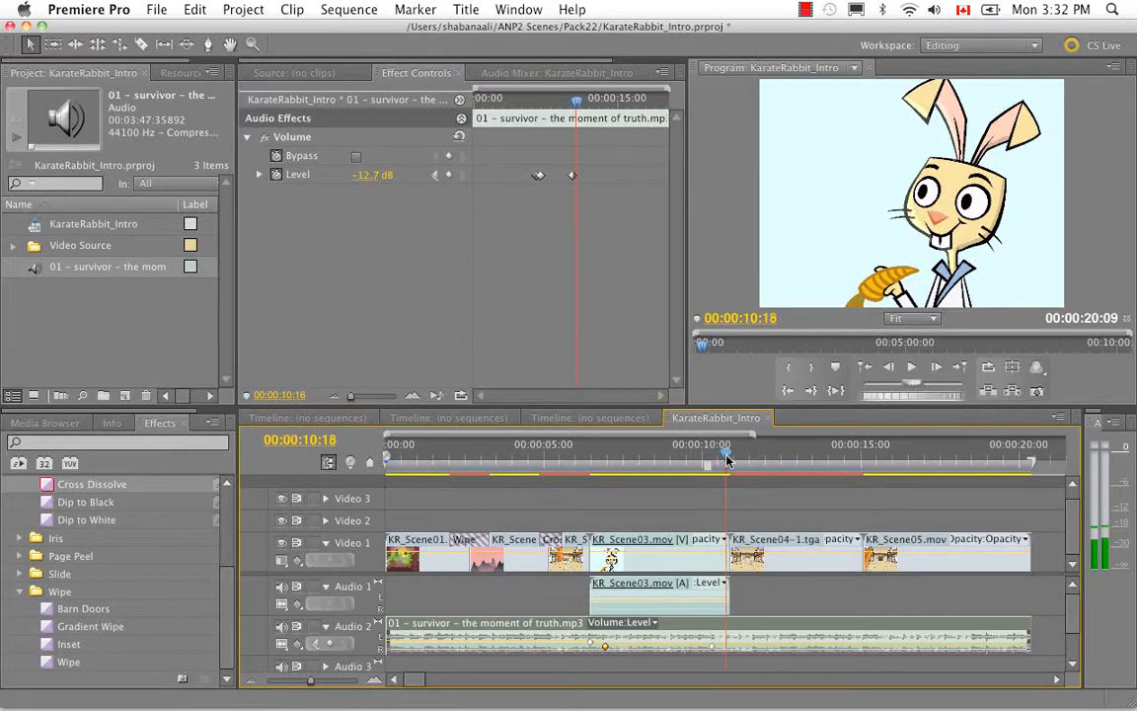
{"action": "left_click", "coordinate": [448, 175]}
{"action": "left_click", "coordinate": [260, 175]}
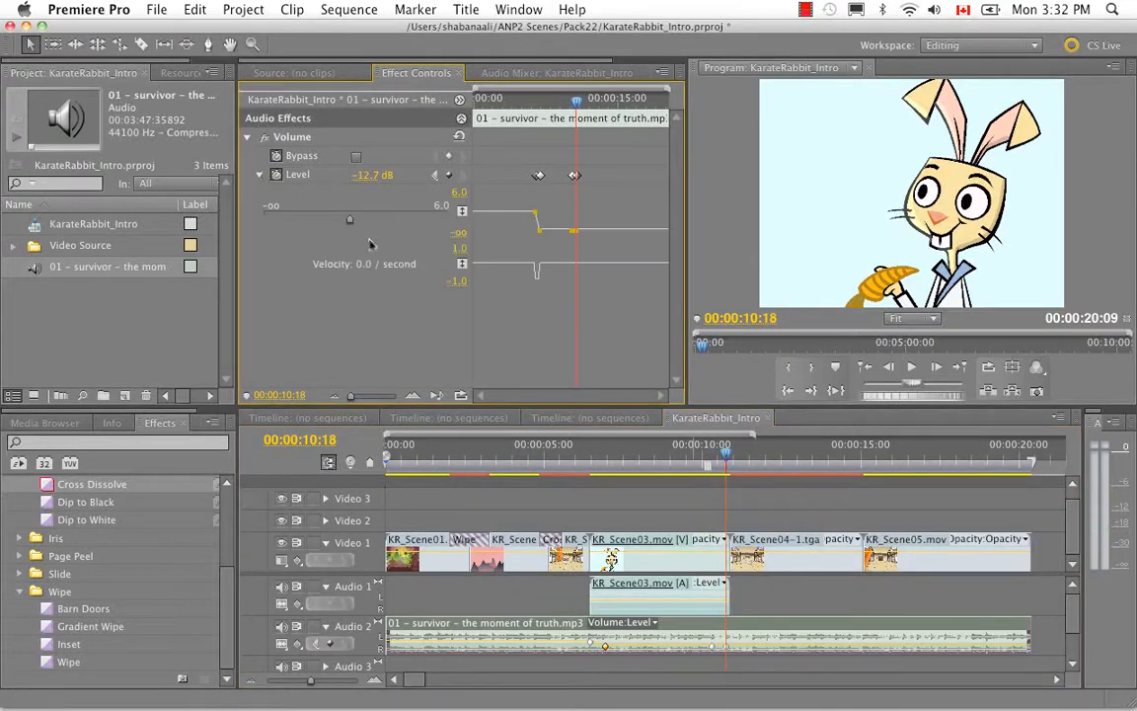
{"action": "left_click_drag", "start_coordinate": [345, 225], "coordinate": [408, 225]}
Step: Play the sequence from just before KR_Scene03 to check the music's volume dip
{"action": "left_click_drag", "start_coordinate": [651, 462], "coordinate": [575, 468]}
{"action": "key", "text": "space"}
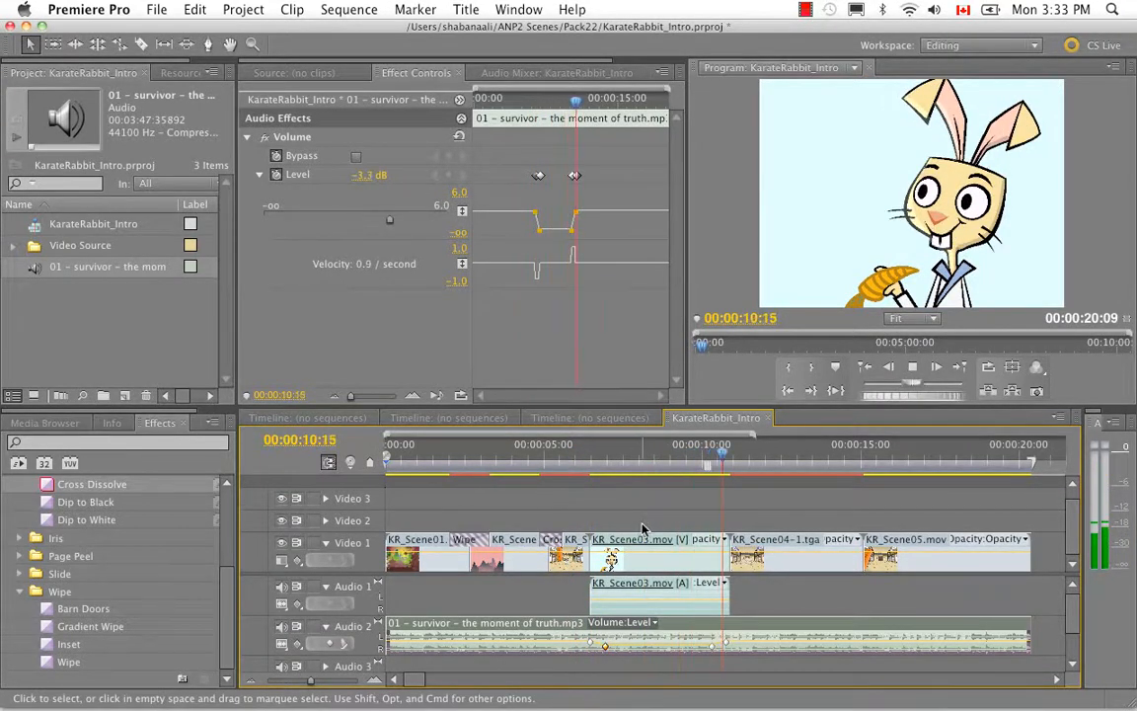
{"action": "key", "text": "space"}
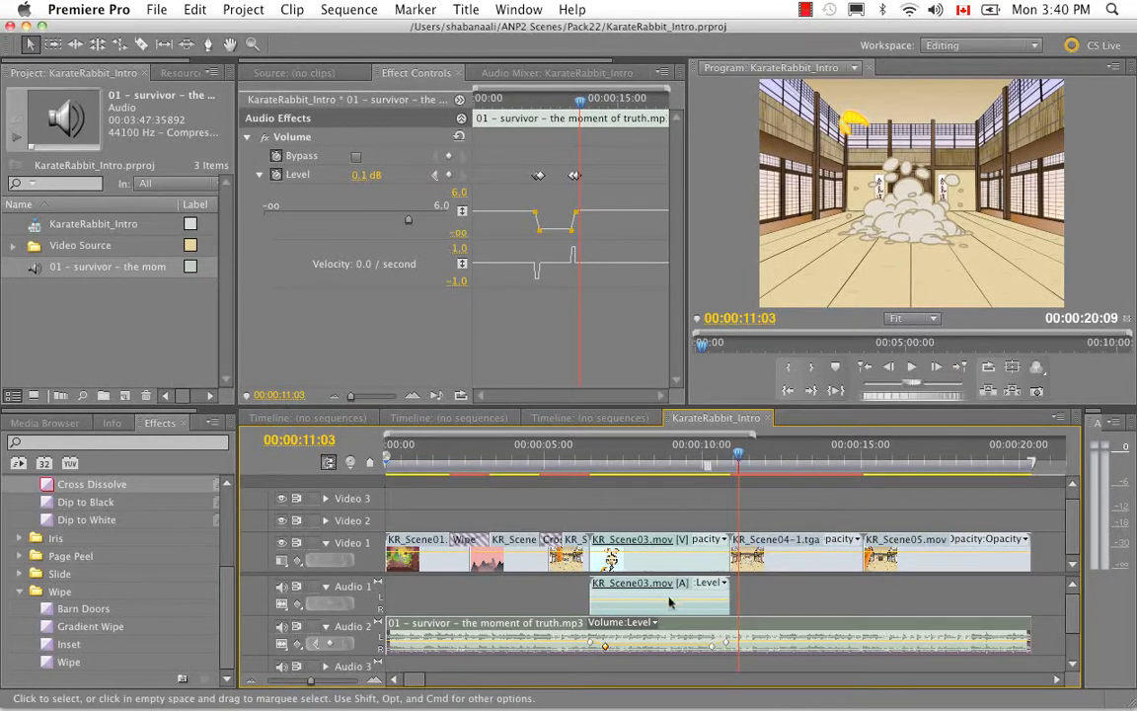
Step: Unlink the video and audio of KR_Scene03.mov and select each part separately
{"action": "left_click", "coordinate": [661, 603]}
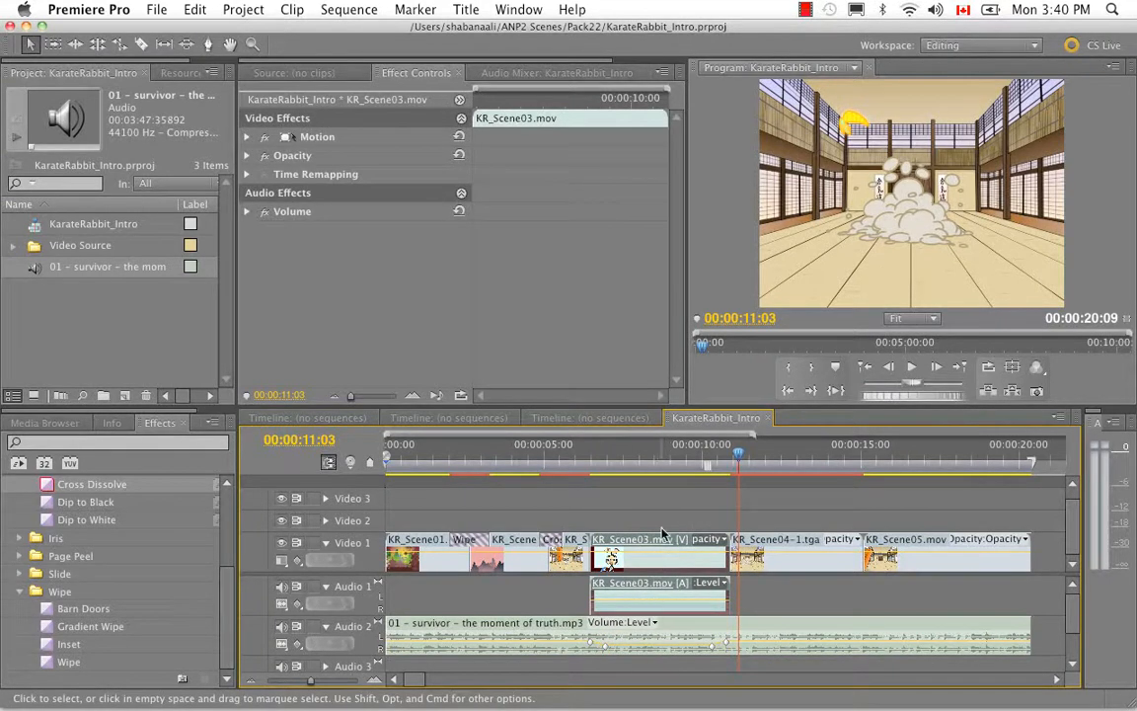
{"action": "right_click", "coordinate": [650, 590]}
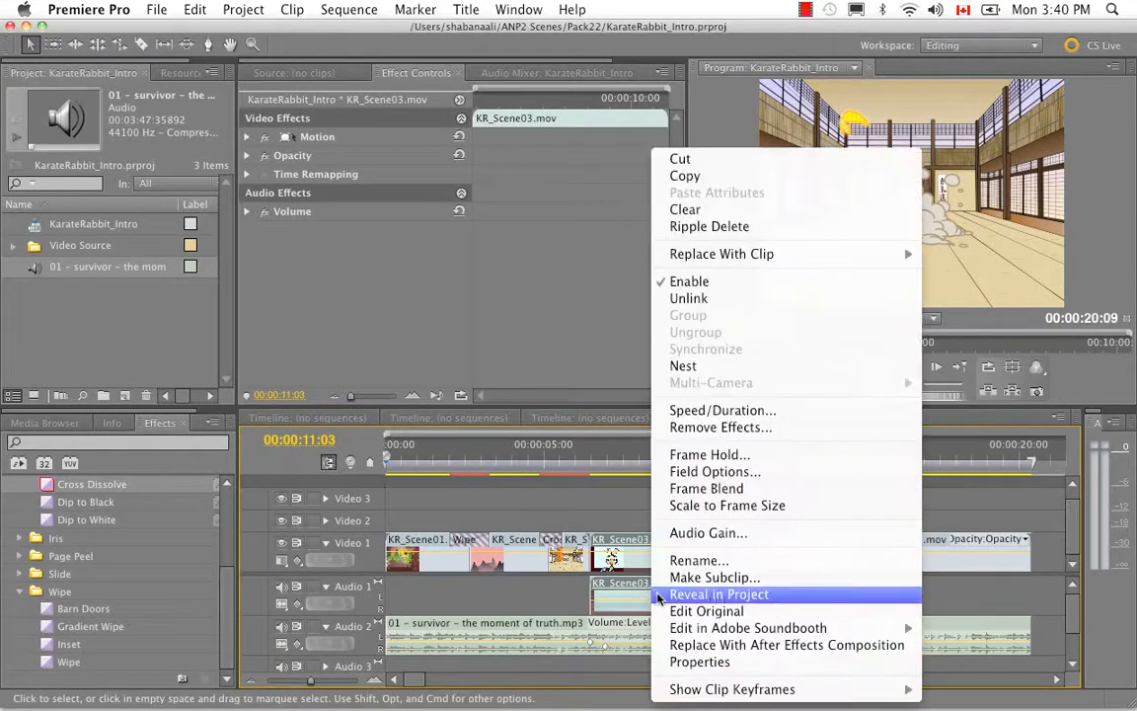
{"action": "left_click", "coordinate": [688, 298]}
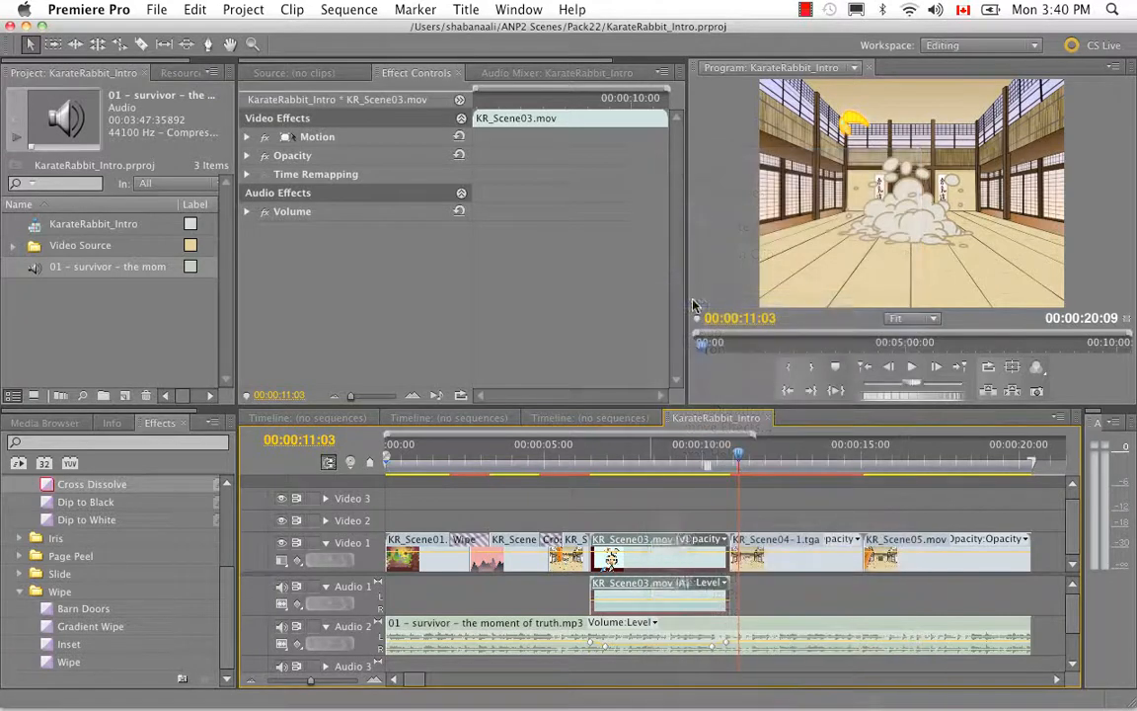
{"action": "left_click", "coordinate": [656, 557]}
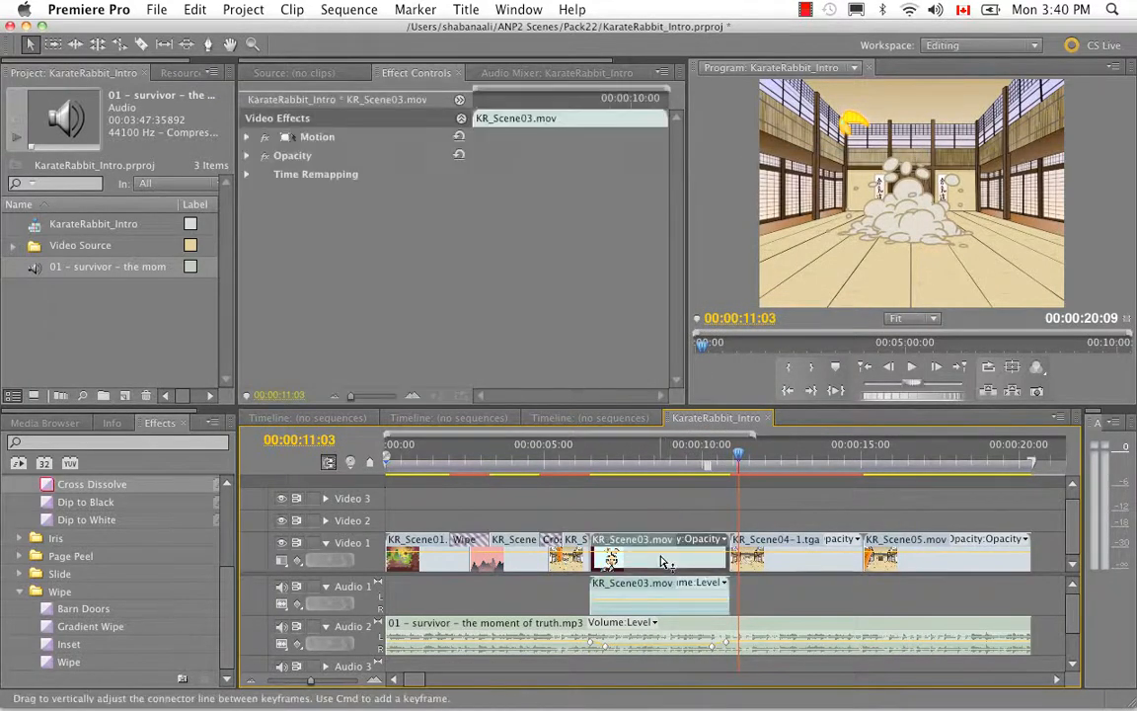
{"action": "left_click", "coordinate": [657, 585]}
{"action": "left_click", "coordinate": [658, 561]}
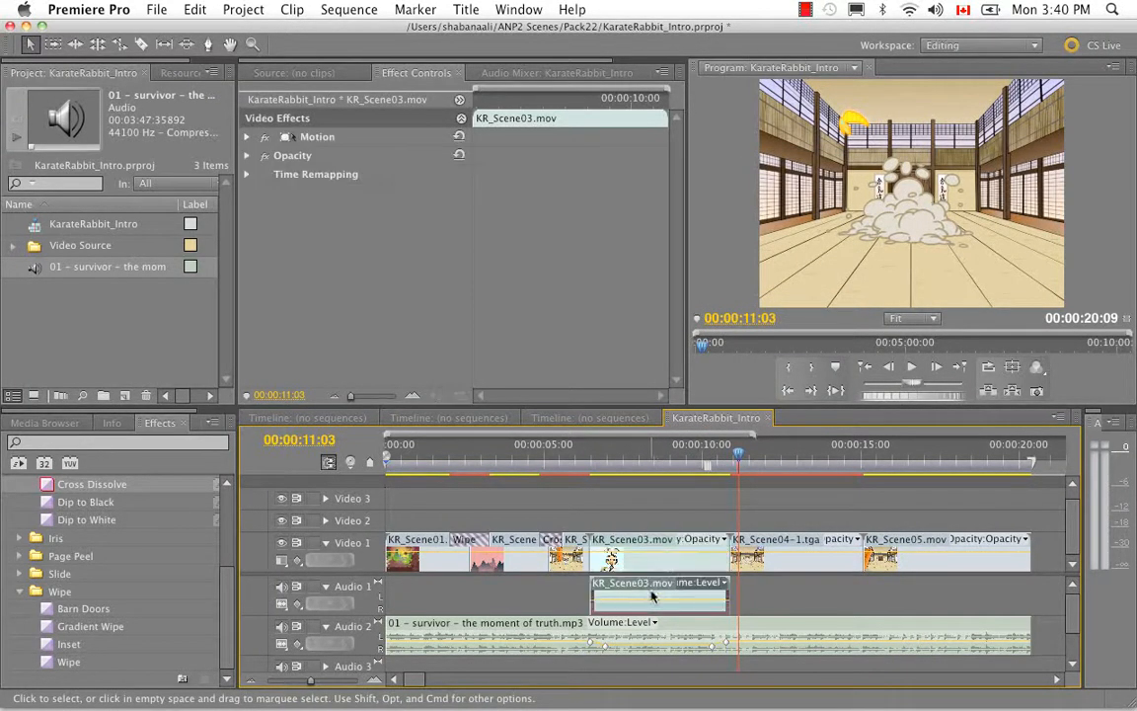
Step: Delete the unlinked KR_Scene03.mov audio from Audio 1 and undo the deletion
{"action": "left_click", "coordinate": [666, 585]}
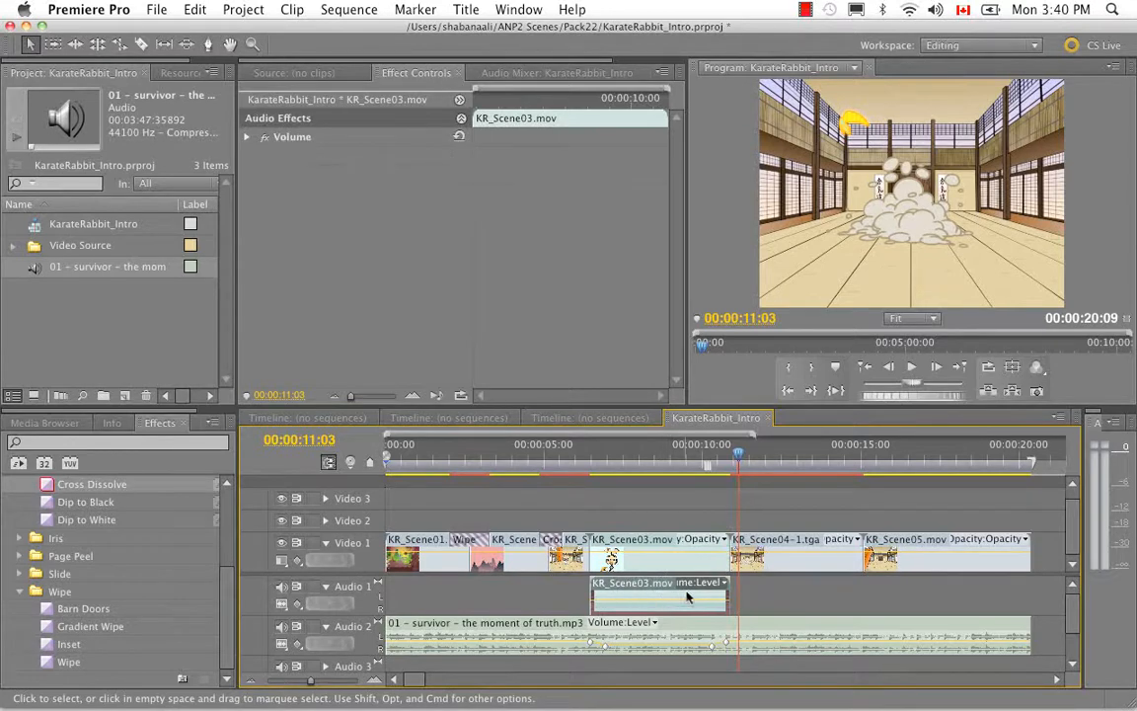
{"action": "key", "text": "Delete"}
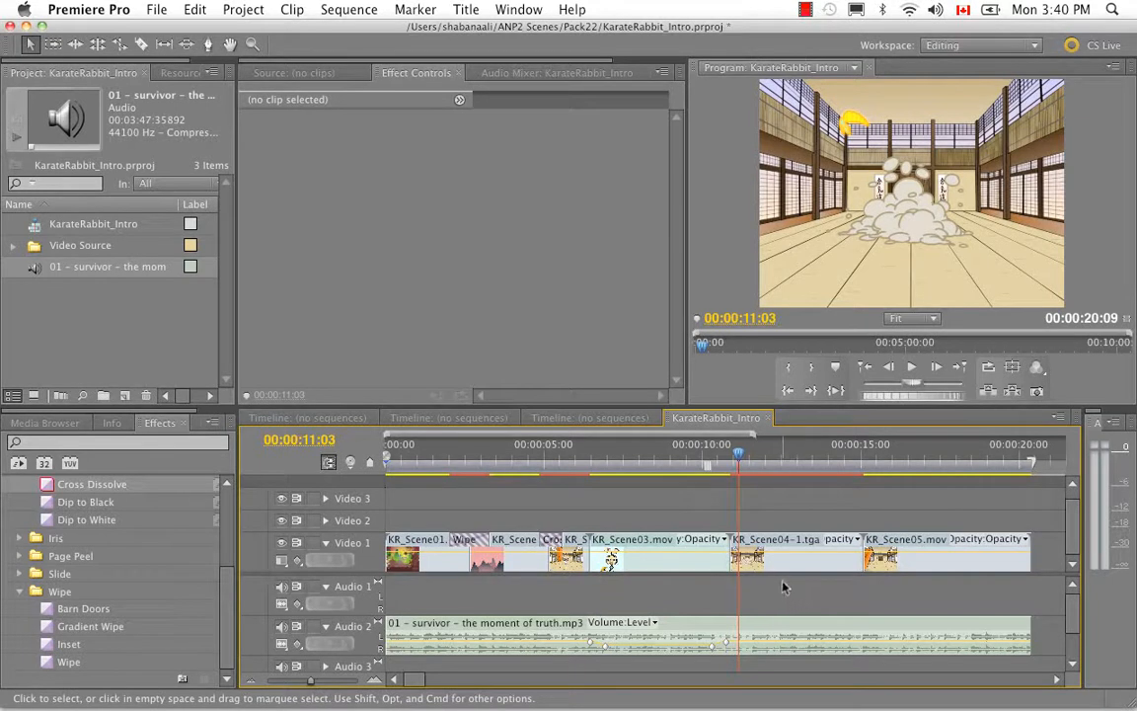
{"action": "key", "text": "super+z"}
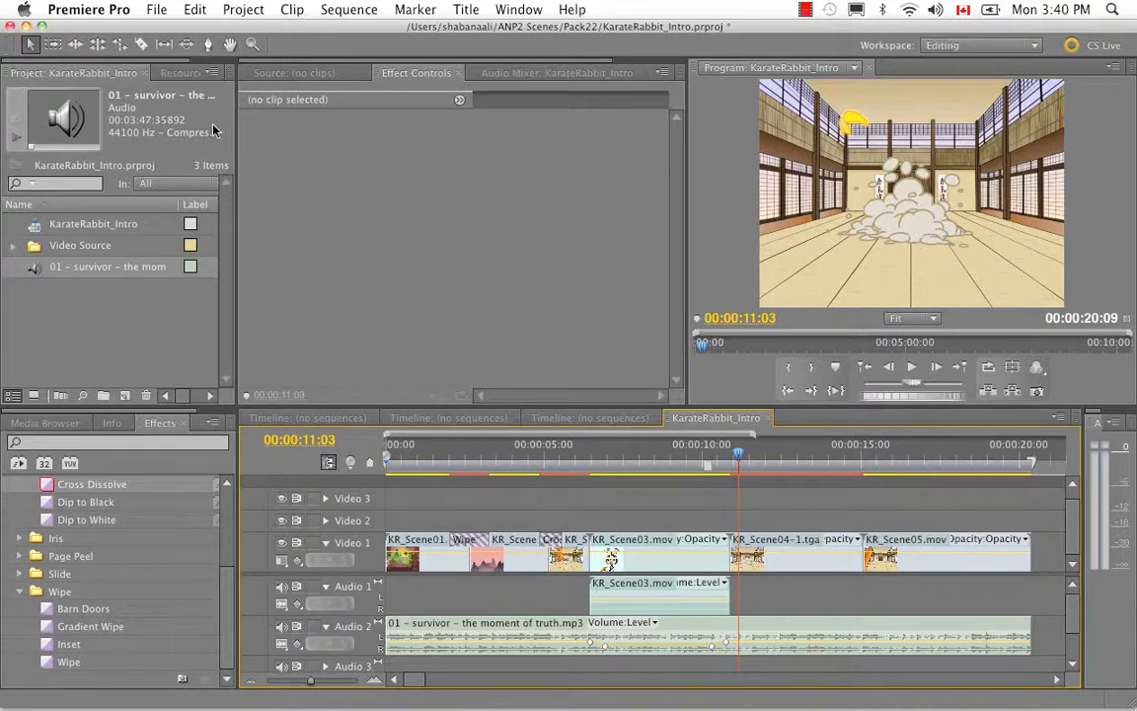
Step: Save the project and open the media export settings for the KarateRabbit_Intro sequence
{"action": "left_click", "coordinate": [158, 9]}
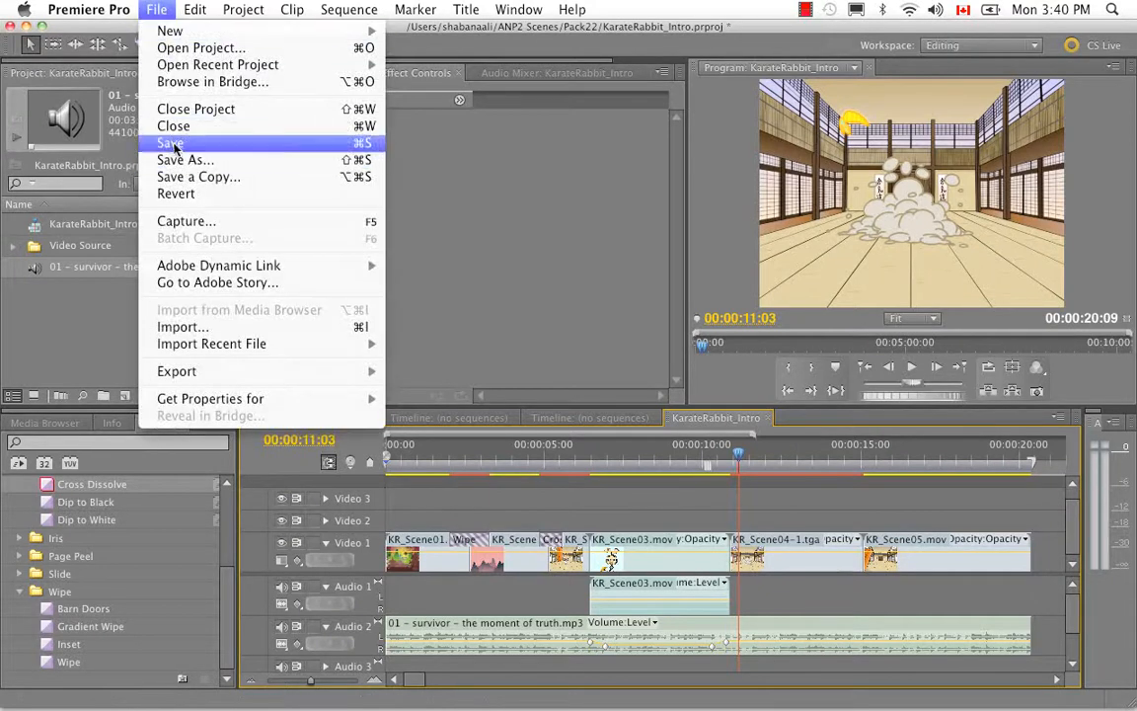
{"action": "left_click", "coordinate": [202, 163]}
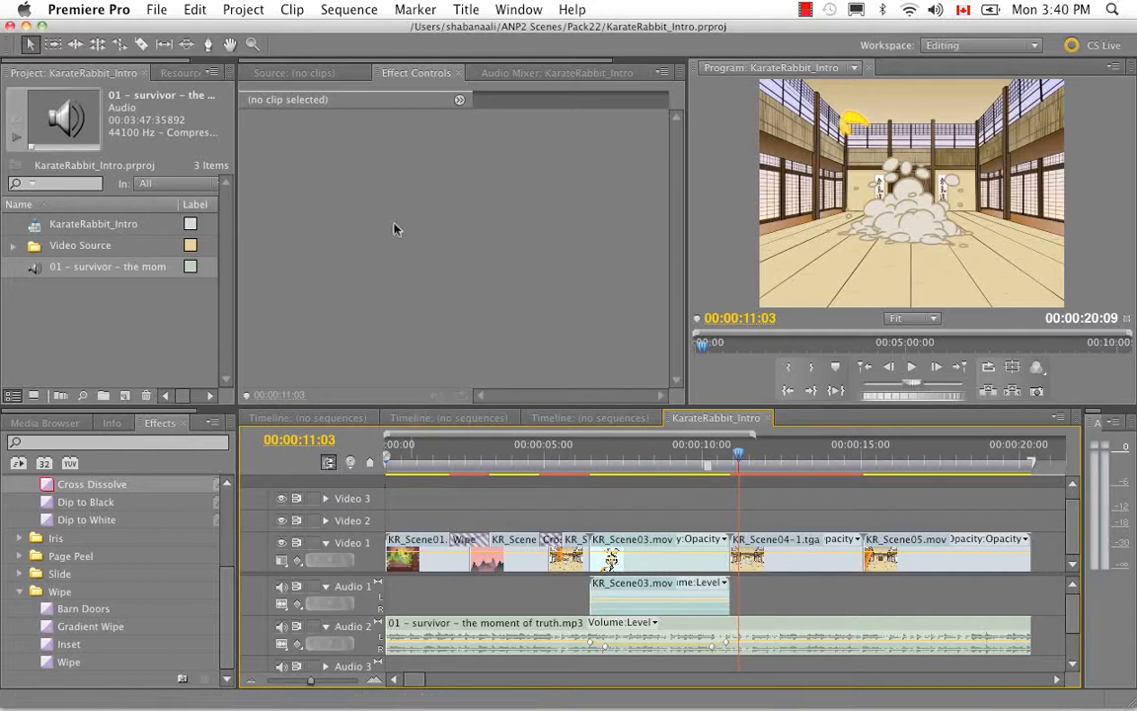
{"action": "left_click", "coordinate": [156, 12]}
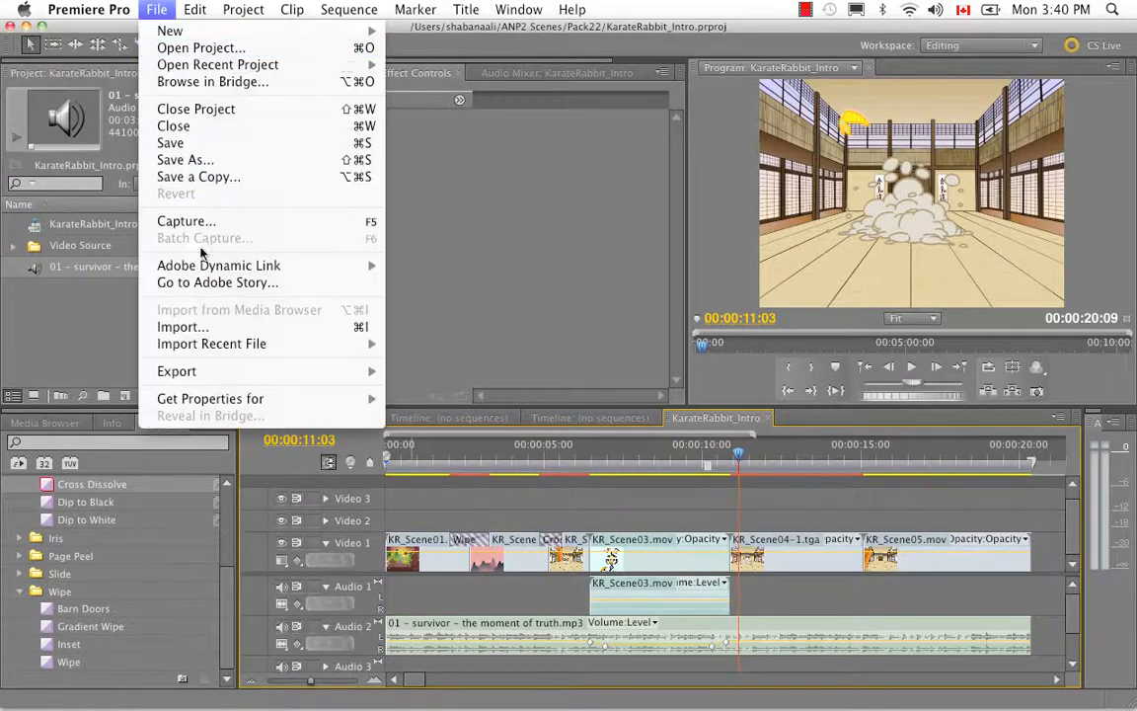
{"action": "mouse_move", "coordinate": [226, 372]}
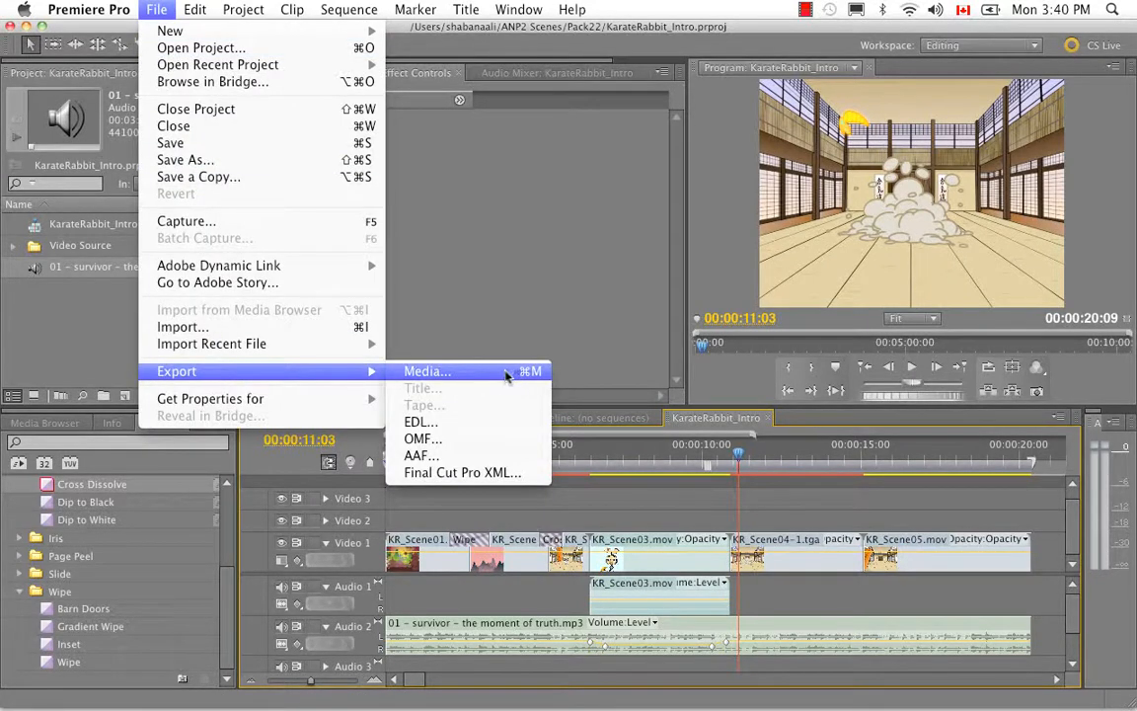
{"action": "left_click", "coordinate": [464, 371]}
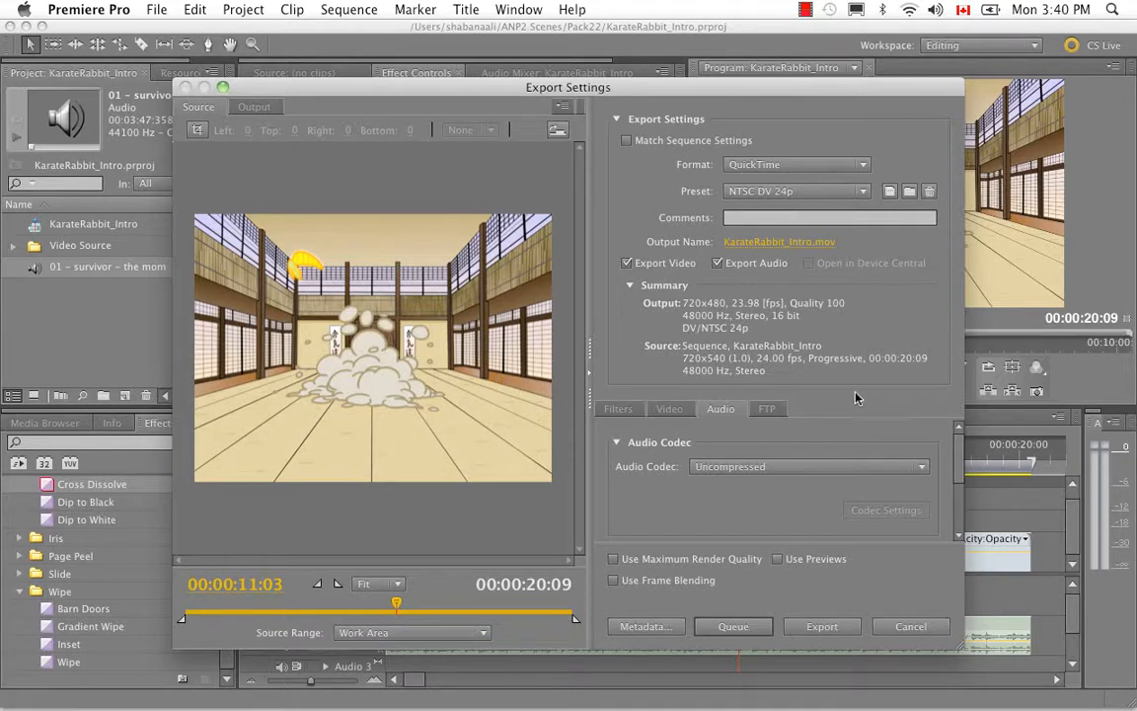
Step: Choose QuickTime as the export format with the NTSC DV 24p preset
{"action": "left_click", "coordinate": [865, 164]}
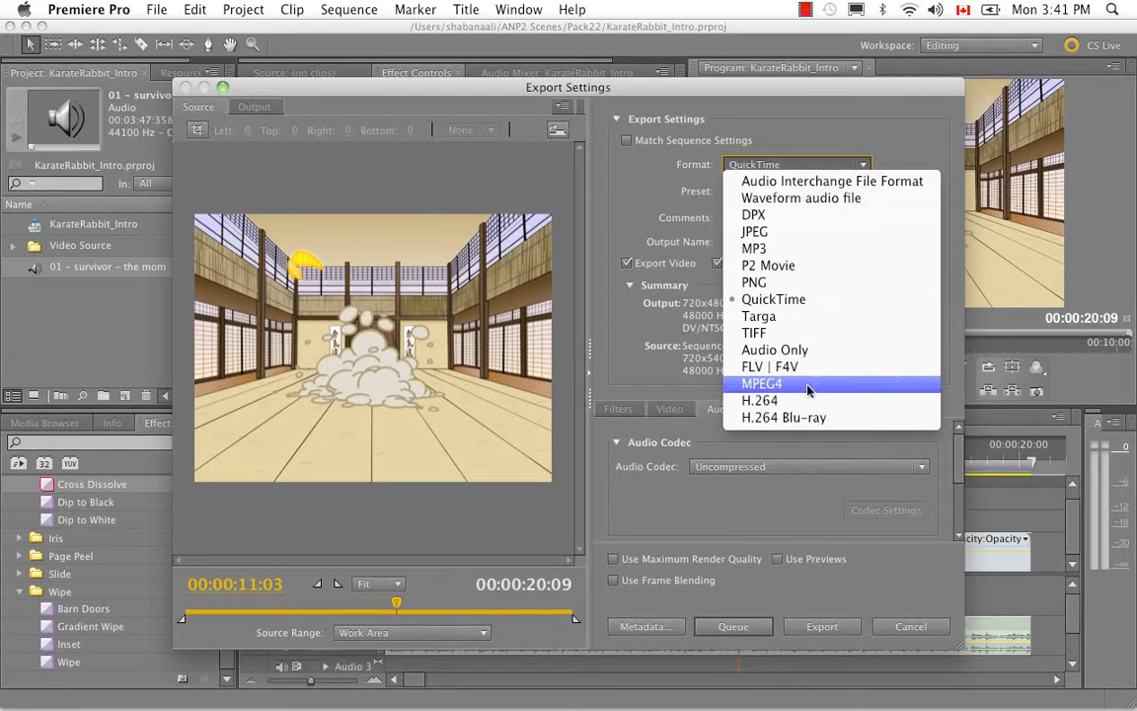
{"action": "left_click", "coordinate": [804, 302]}
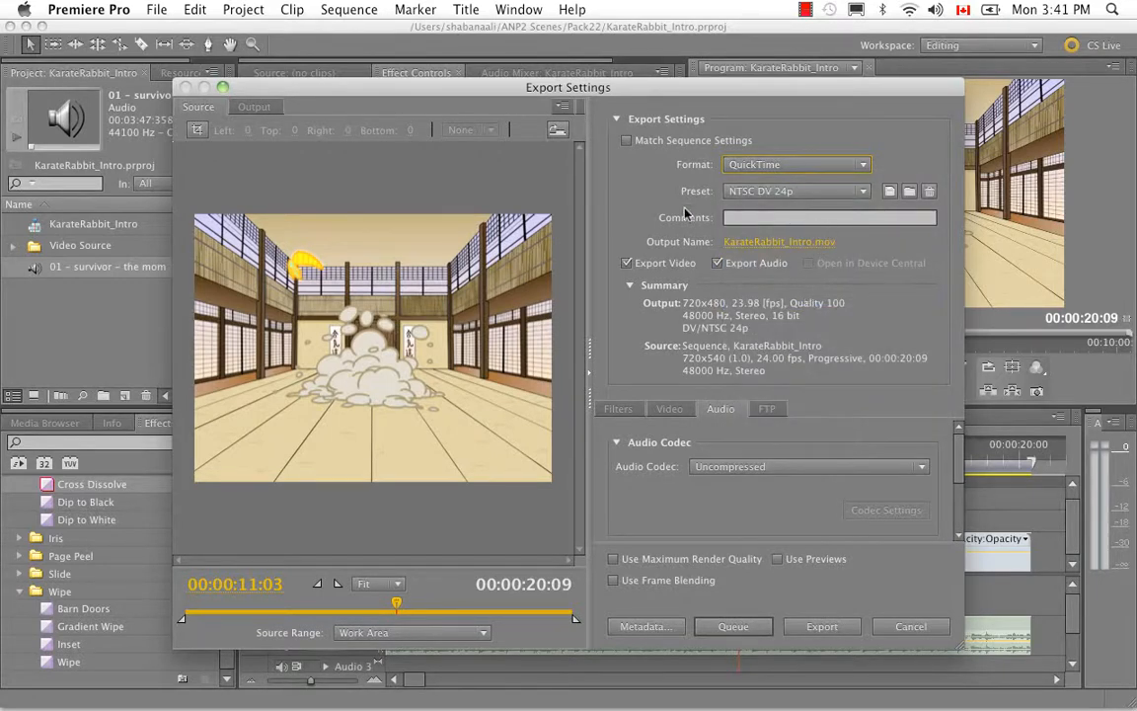
{"action": "left_click", "coordinate": [866, 192]}
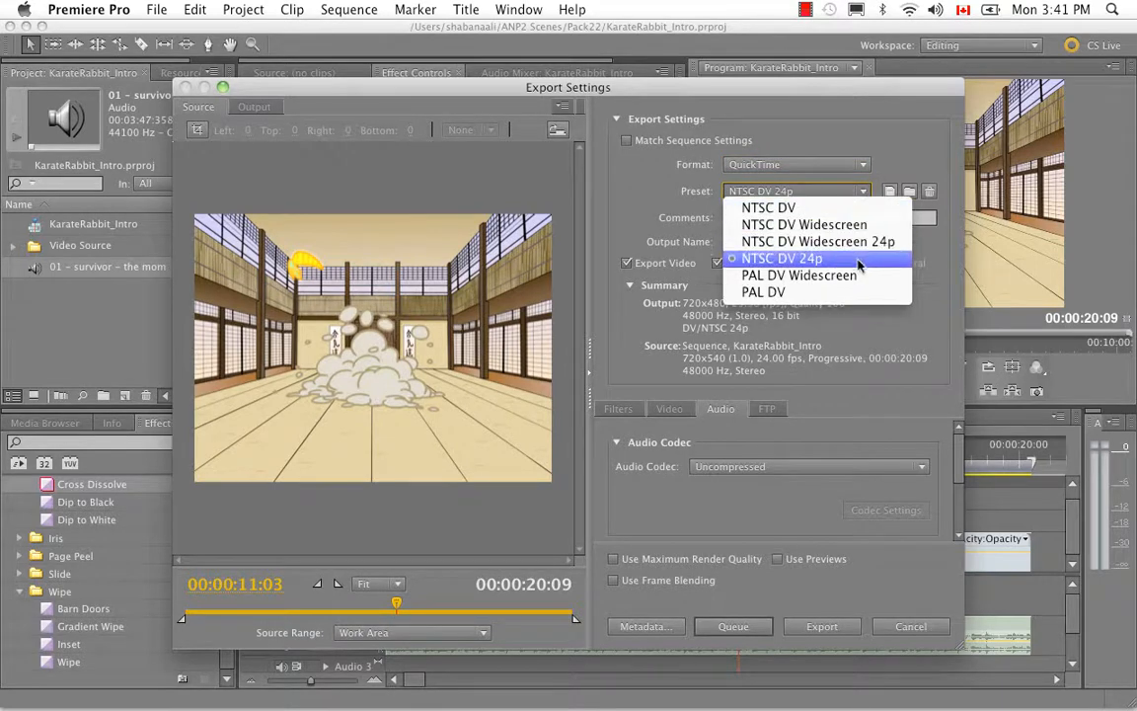
{"action": "left_click", "coordinate": [784, 258]}
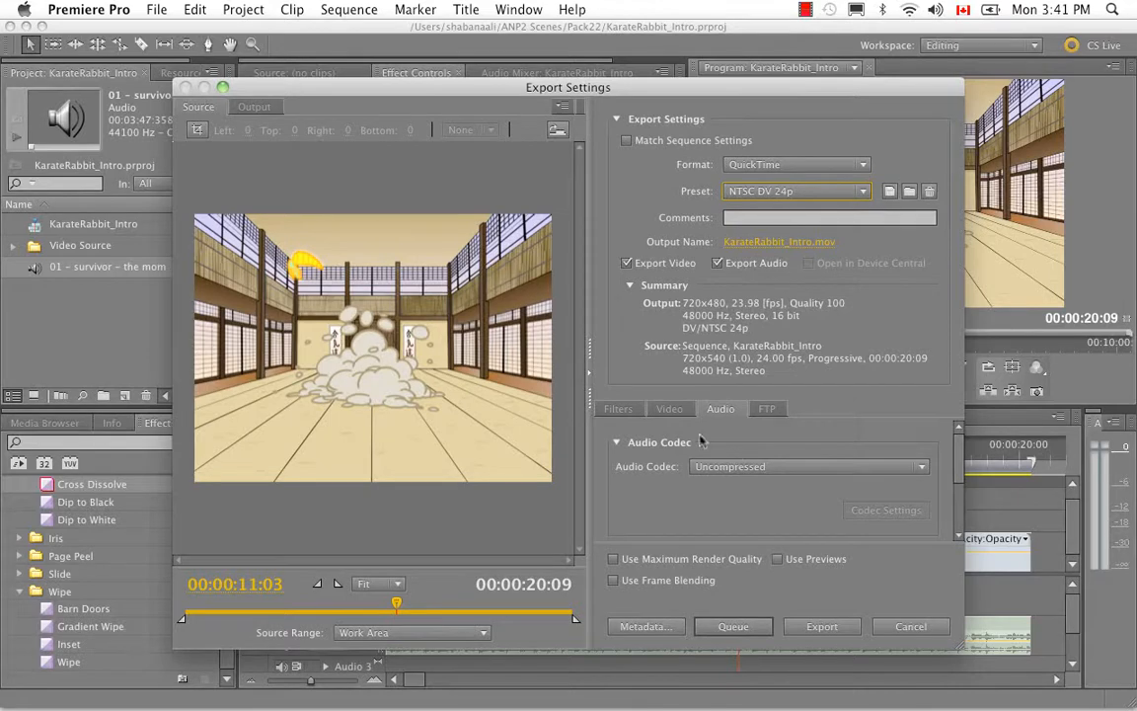
Step: Set the video codec of the QuickTime export to H.264
{"action": "left_click", "coordinate": [669, 408]}
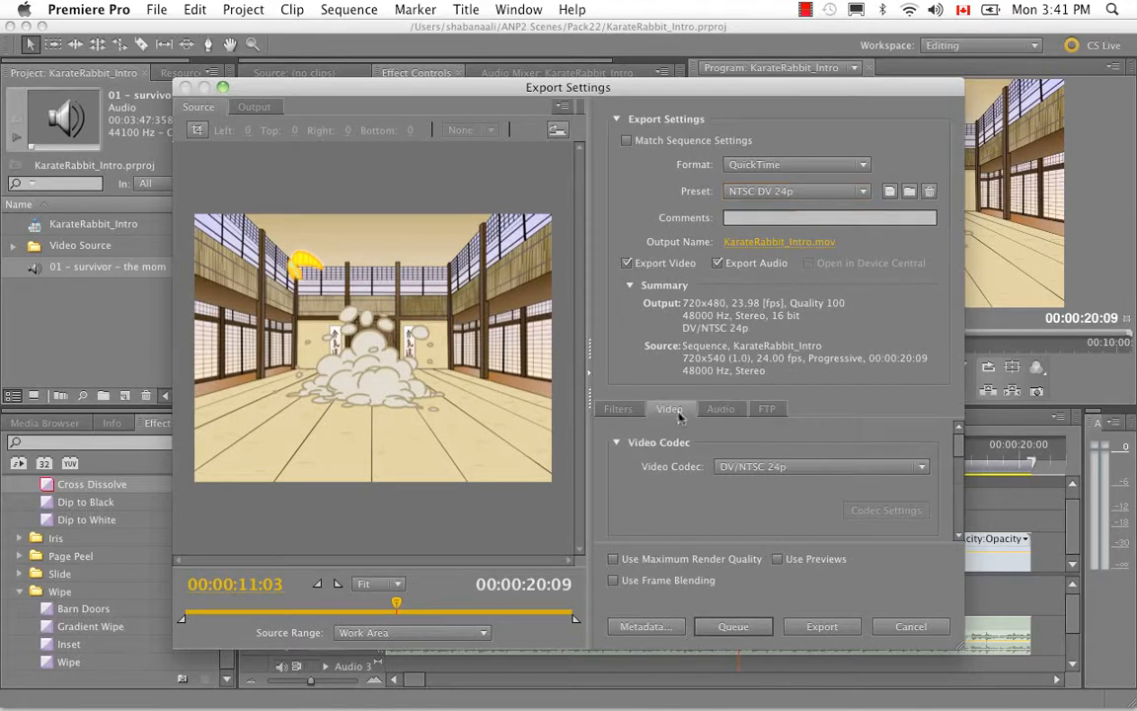
{"action": "left_click", "coordinate": [923, 467]}
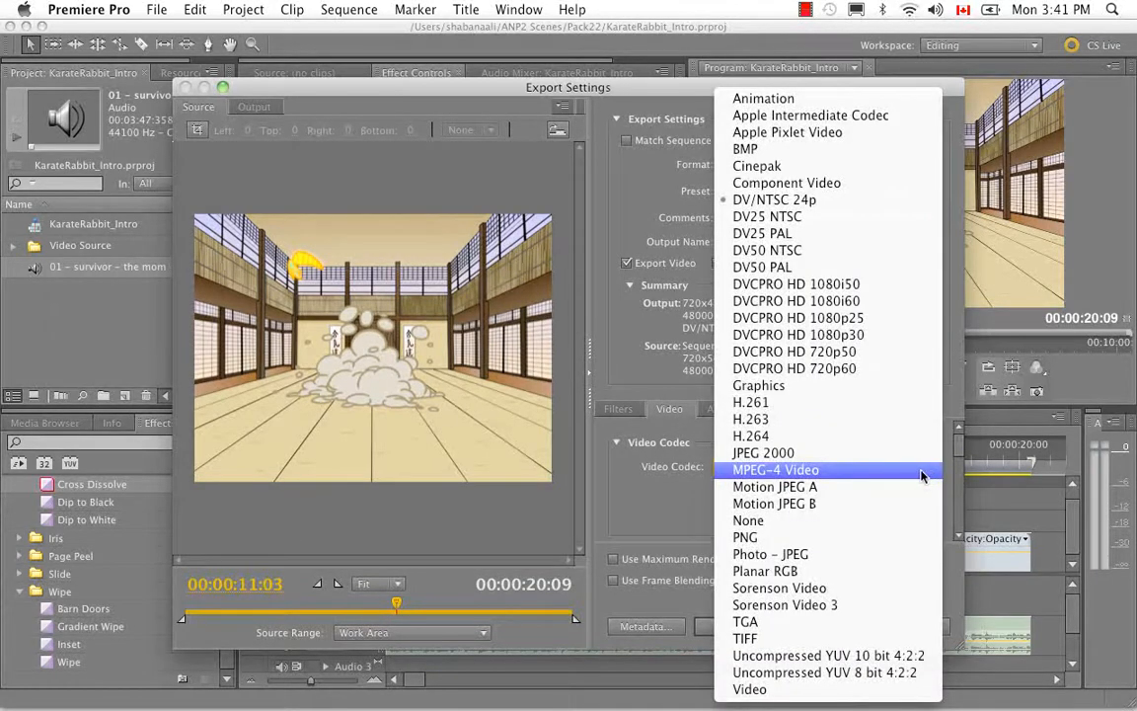
{"action": "left_click", "coordinate": [812, 443]}
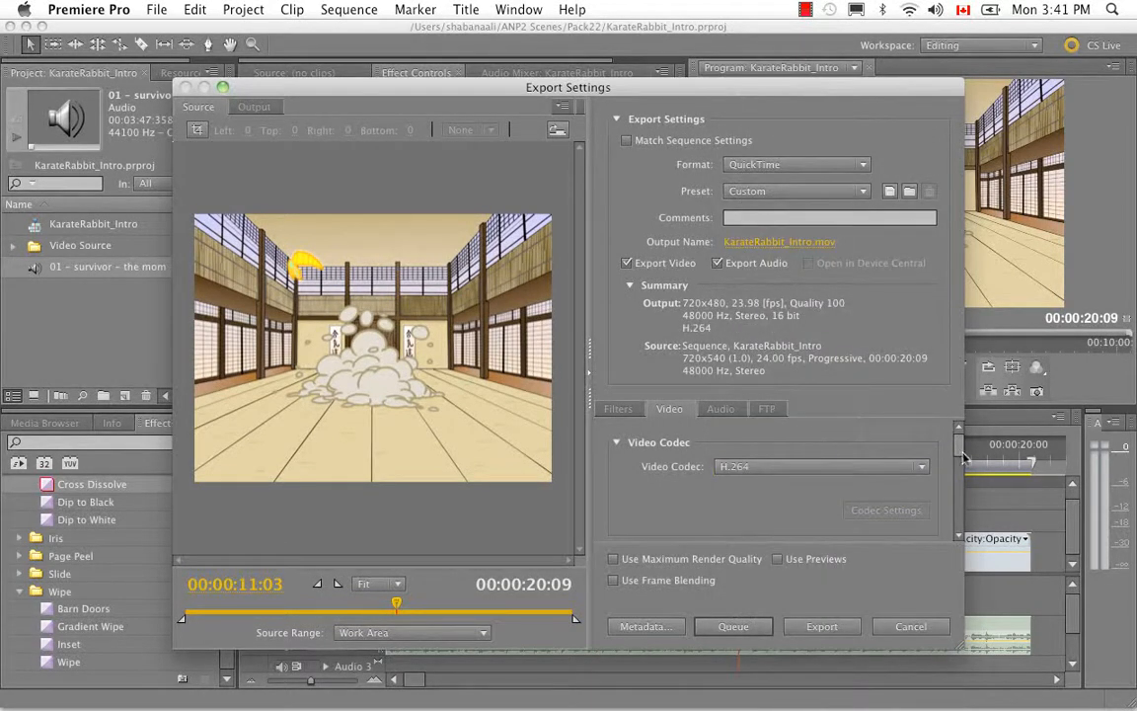
Step: Set the frame rate of the QuickTime export to 24 fps
{"action": "scroll", "coordinate": [954, 467], "scroll_direction": "down", "scroll_amount": 3}
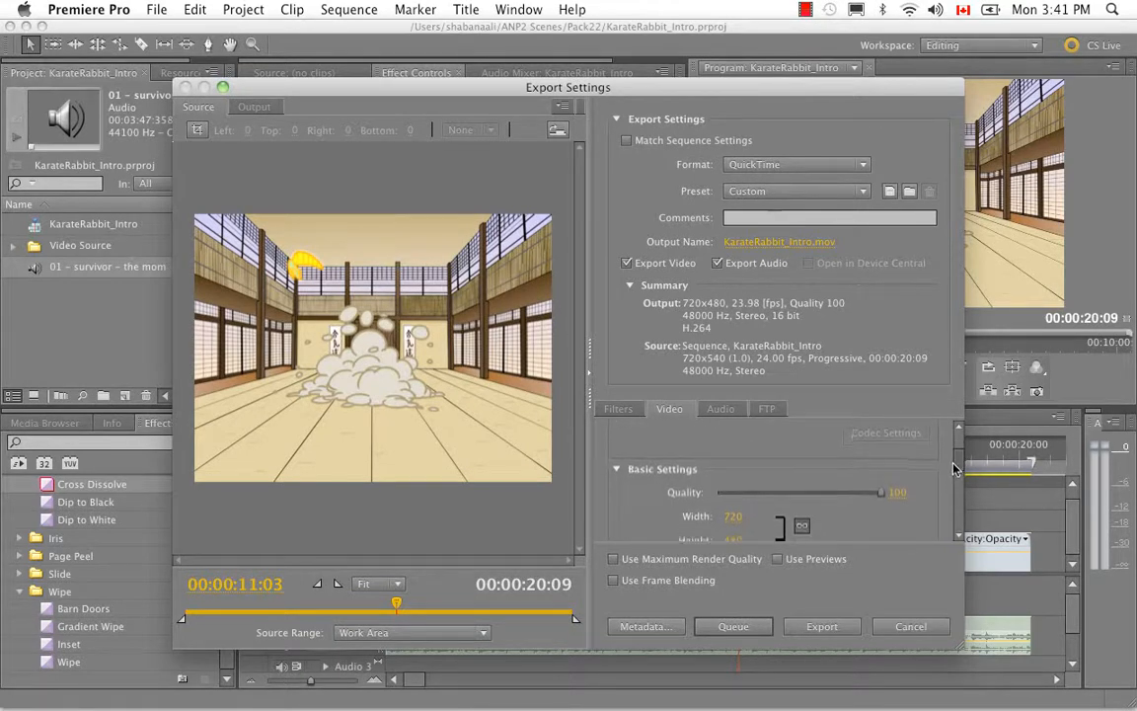
{"action": "scroll", "coordinate": [708, 508], "scroll_direction": "down", "scroll_amount": 2}
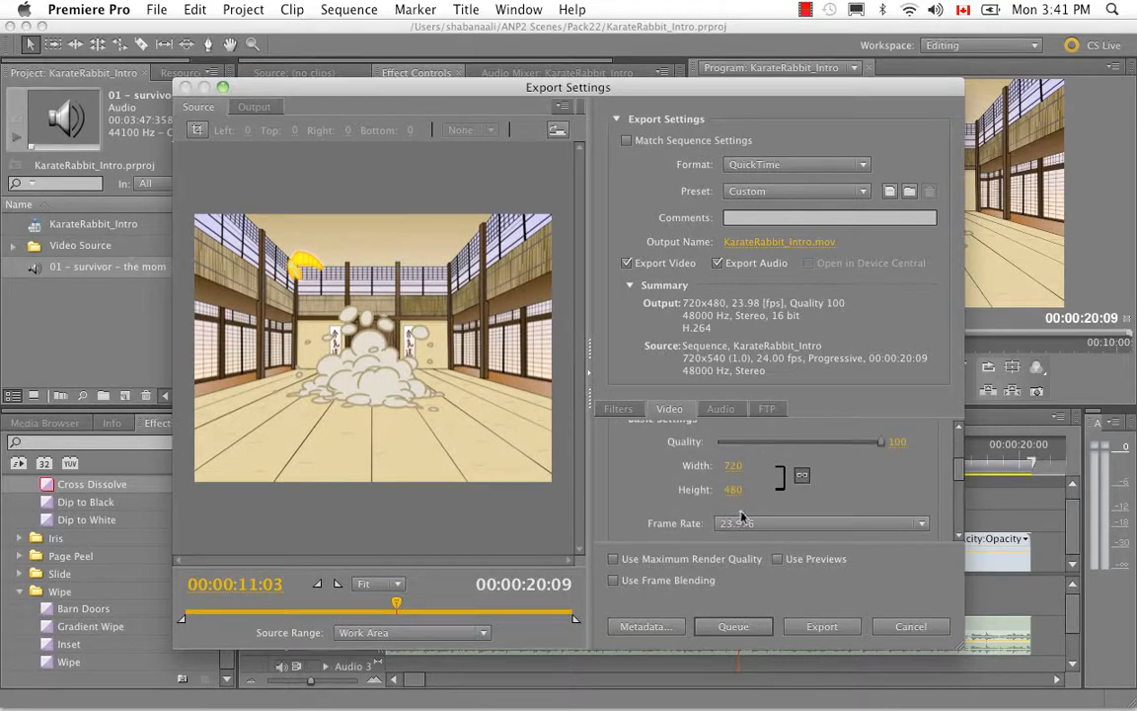
{"action": "left_click", "coordinate": [835, 523]}
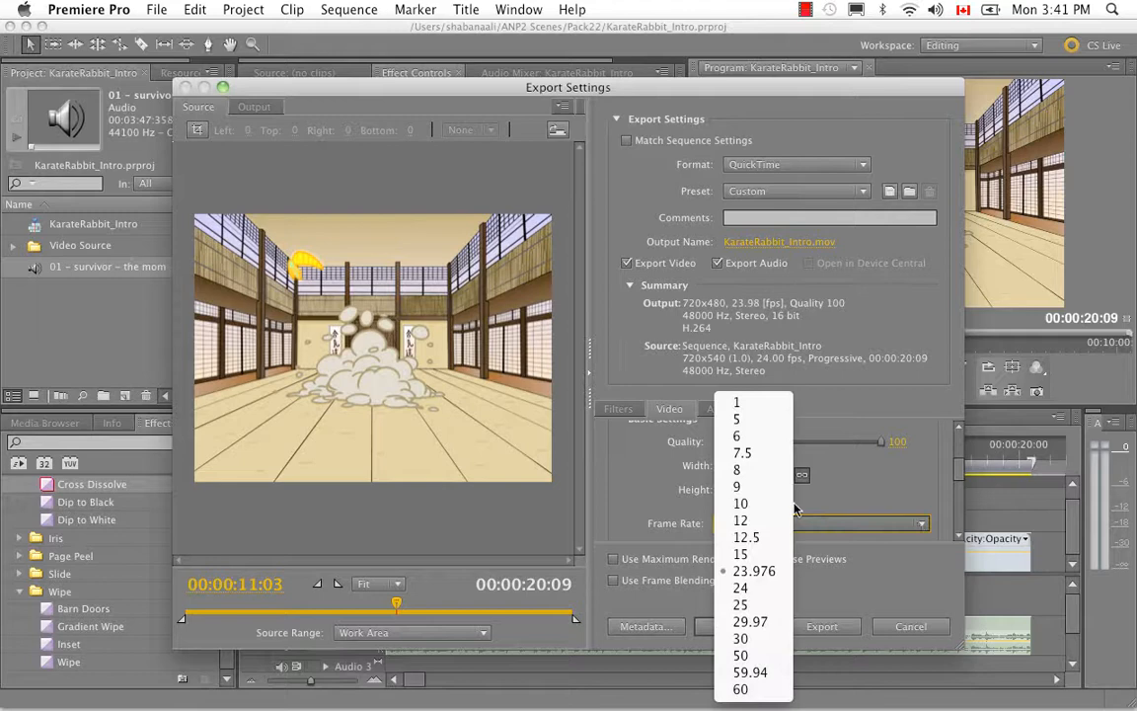
{"action": "left_click", "coordinate": [750, 588]}
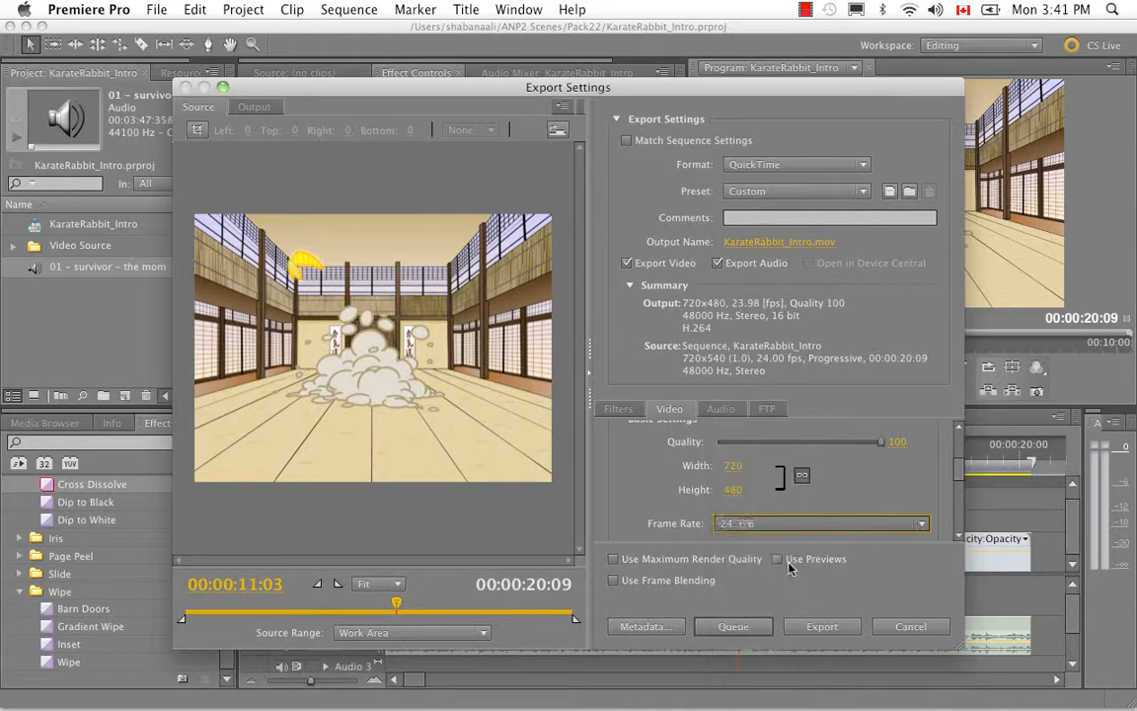
Step: Unlink the export's width and height and set the frame height to 540
{"action": "left_click", "coordinate": [732, 489]}
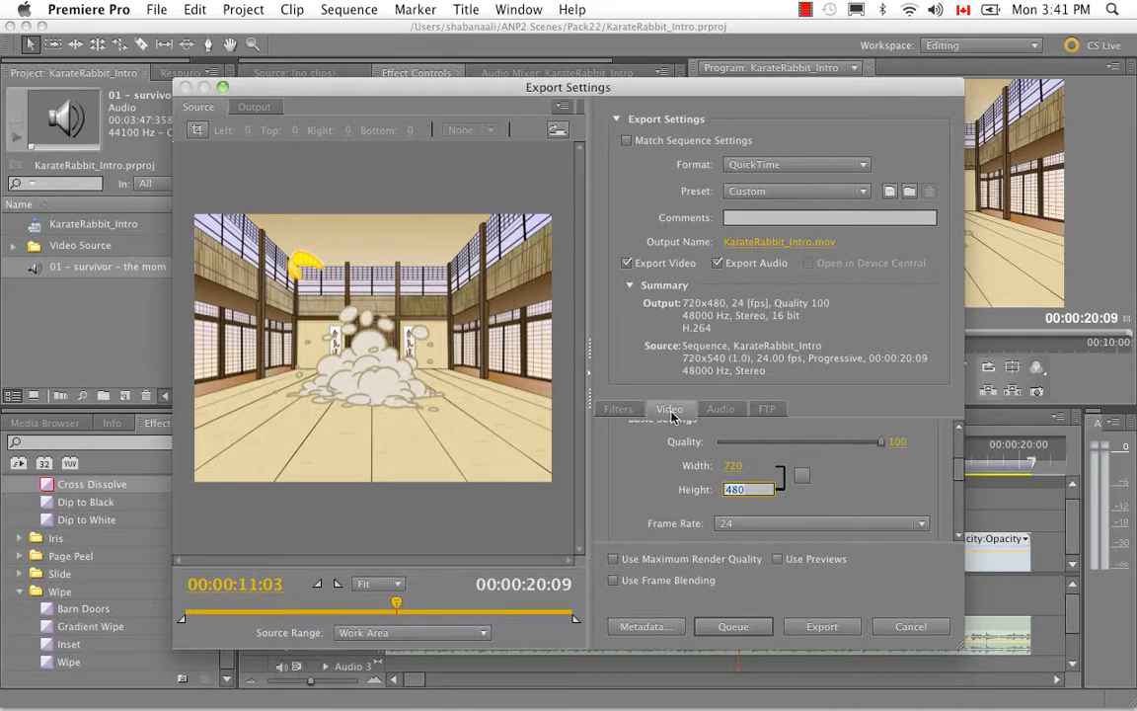
{"action": "type", "text": "5"}
{"action": "key", "text": "Return"}
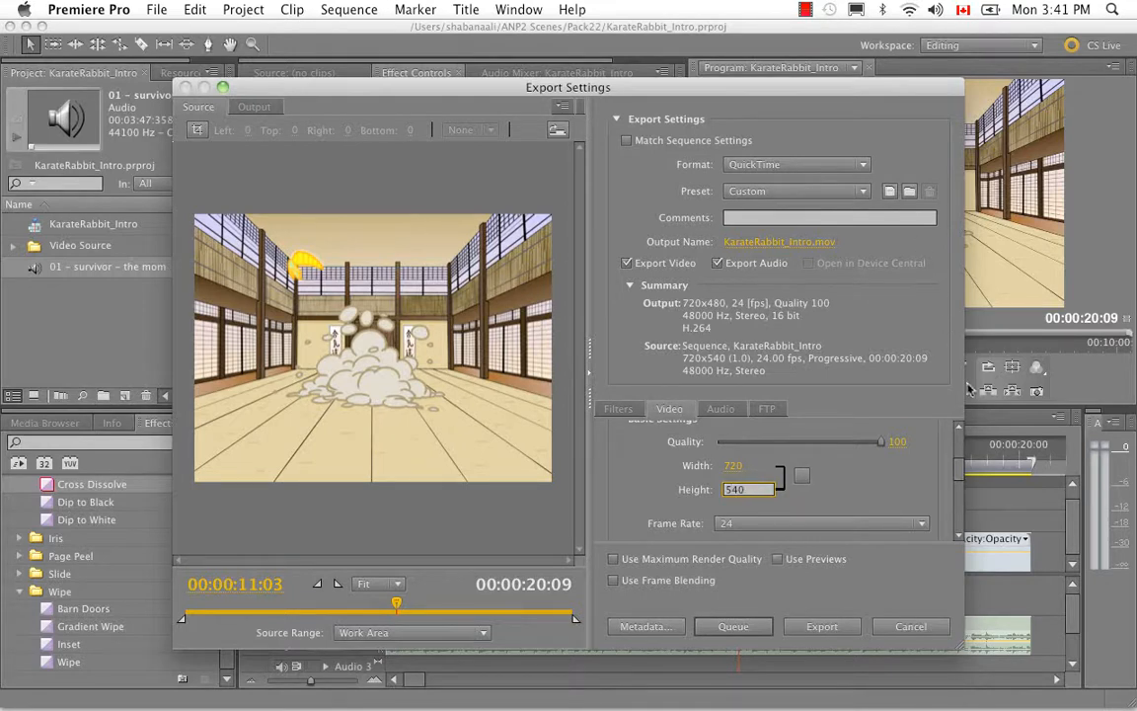
Step: Set the export's pixel aspect to Square Pixels (1.0) and review the audio codec, sample rate and channel settings
{"action": "scroll", "coordinate": [953, 499], "scroll_direction": "up", "scroll_amount": 1}
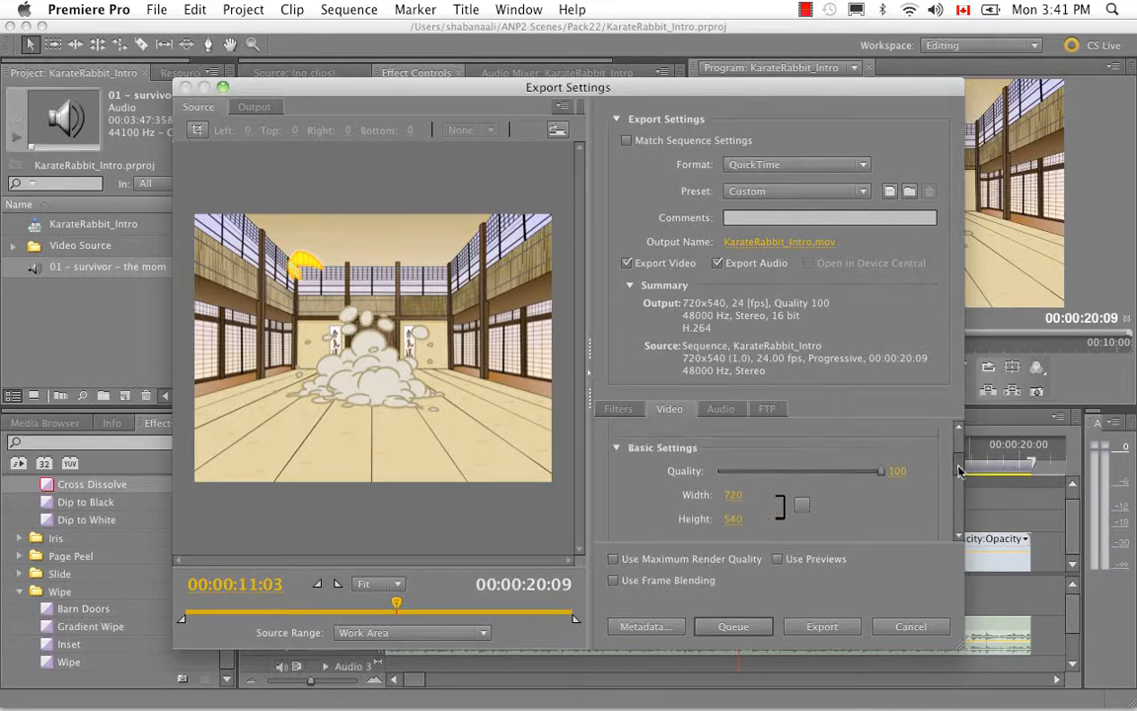
{"action": "scroll", "coordinate": [956, 495], "scroll_direction": "down", "scroll_amount": 4}
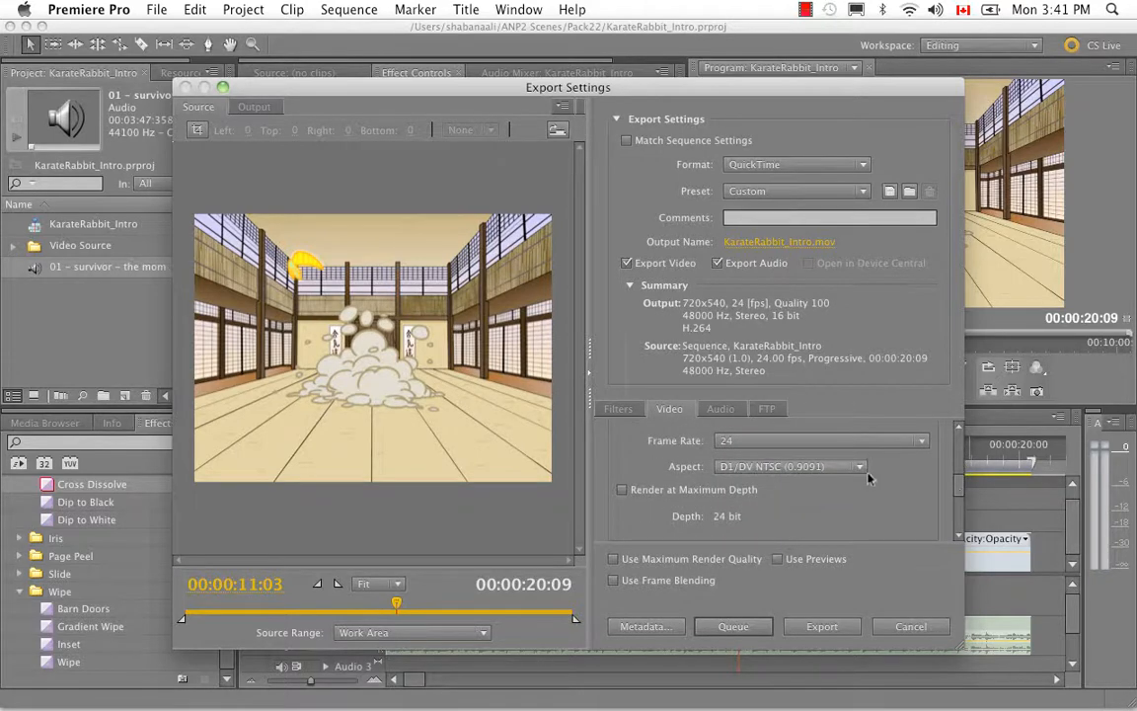
{"action": "left_click", "coordinate": [863, 472]}
{"action": "left_click", "coordinate": [855, 436]}
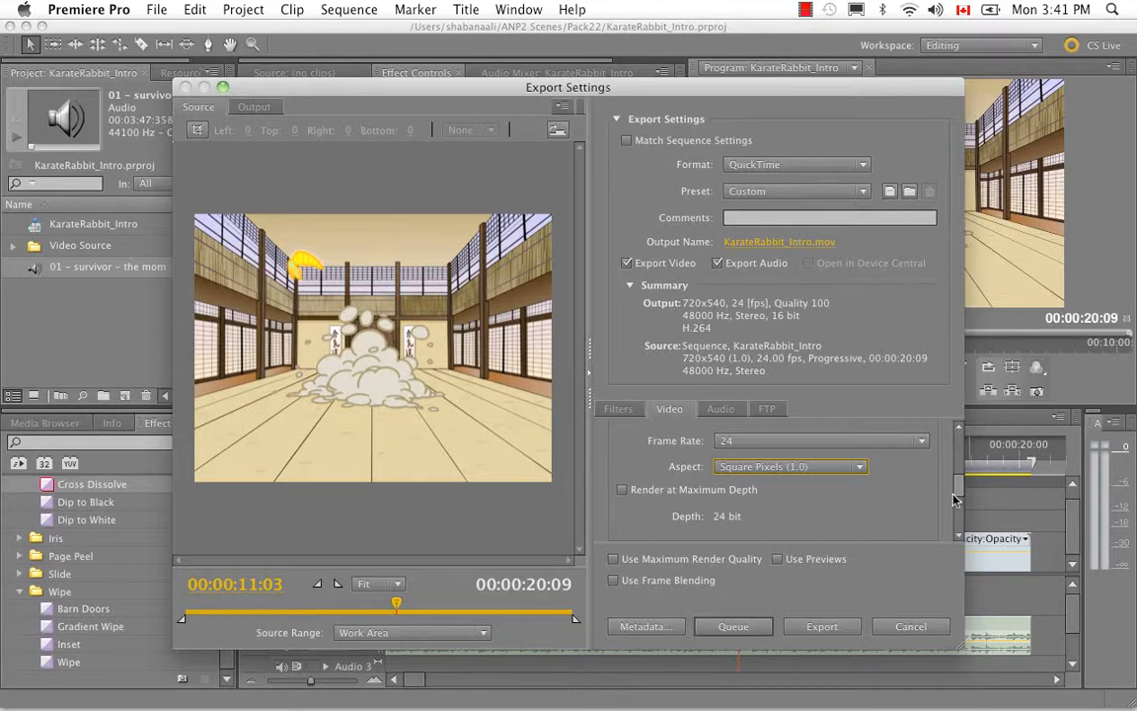
{"action": "left_click_drag", "start_coordinate": [953, 501], "coordinate": [960, 447]}
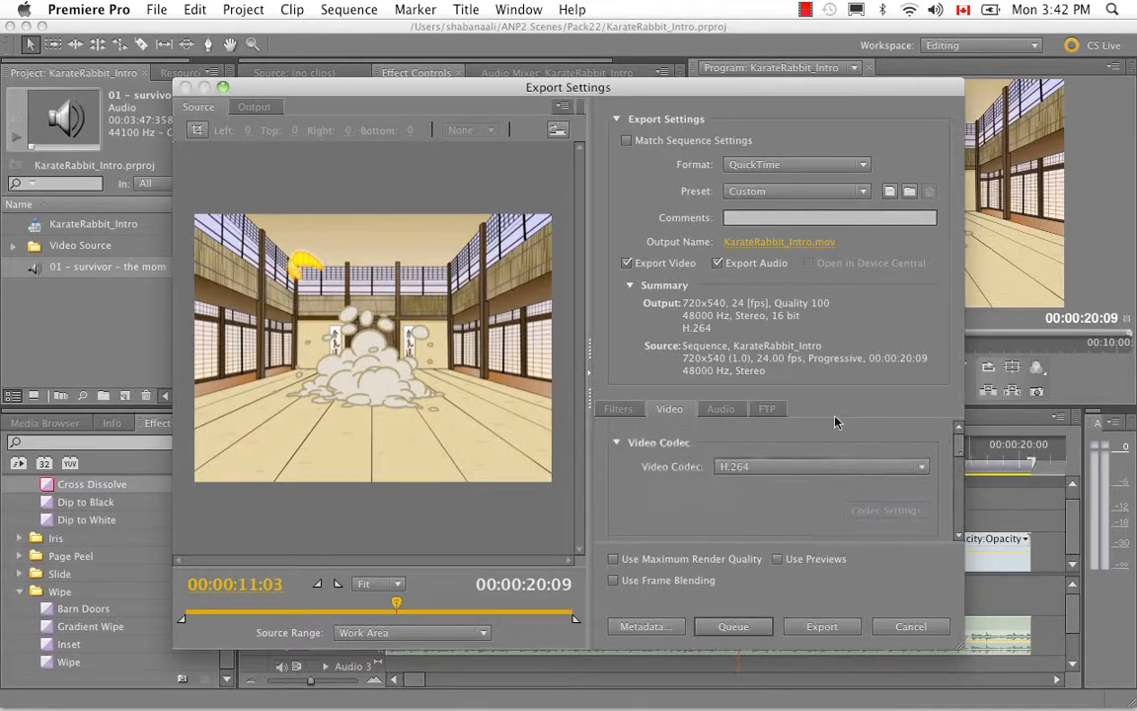
{"action": "left_click", "coordinate": [723, 409]}
{"action": "scroll", "coordinate": [910, 476], "scroll_direction": "down", "scroll_amount": 3}
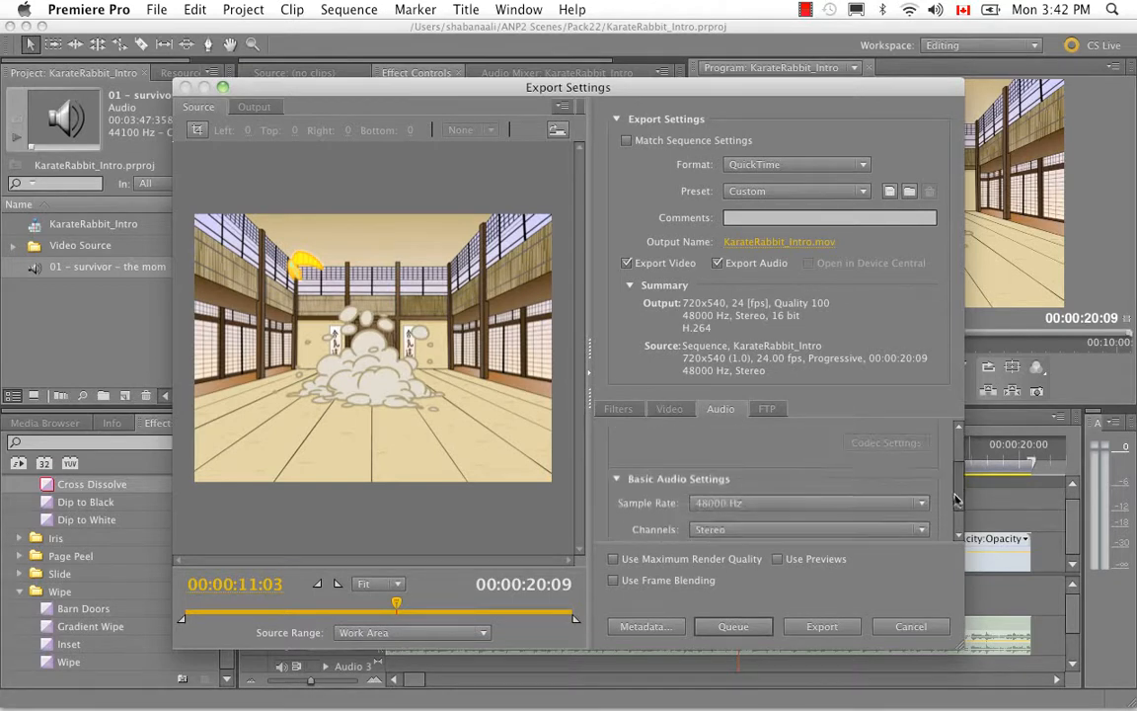
{"action": "scroll", "coordinate": [944, 533], "scroll_direction": "up", "scroll_amount": 3}
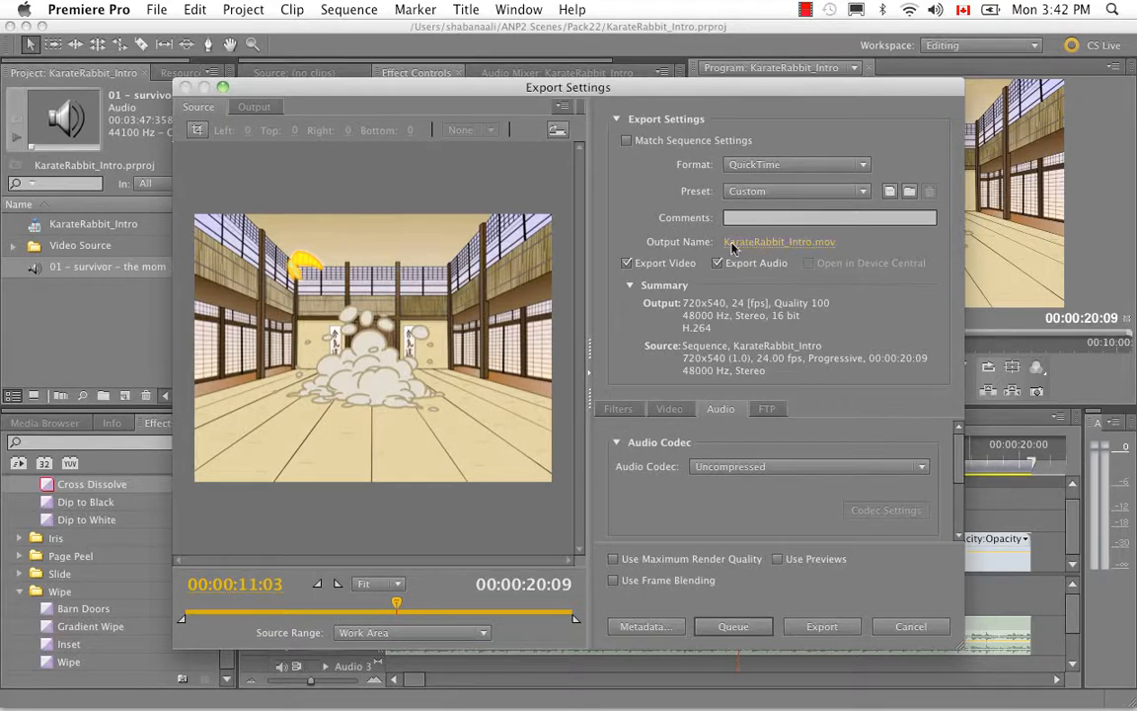
Step: Set the output file to KarateRabbit_Intro in the ANP2 Scenes/Pack22 folder and export the movie
{"action": "left_click", "coordinate": [768, 247]}
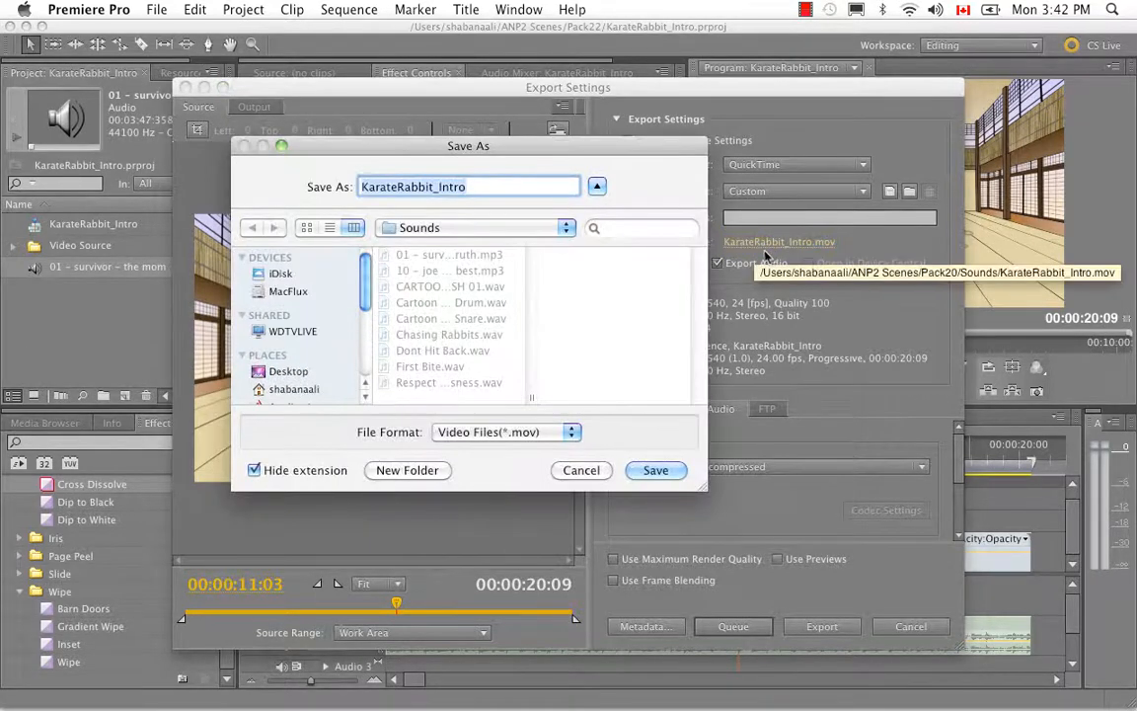
{"action": "left_click", "coordinate": [567, 228]}
{"action": "left_click", "coordinate": [528, 281]}
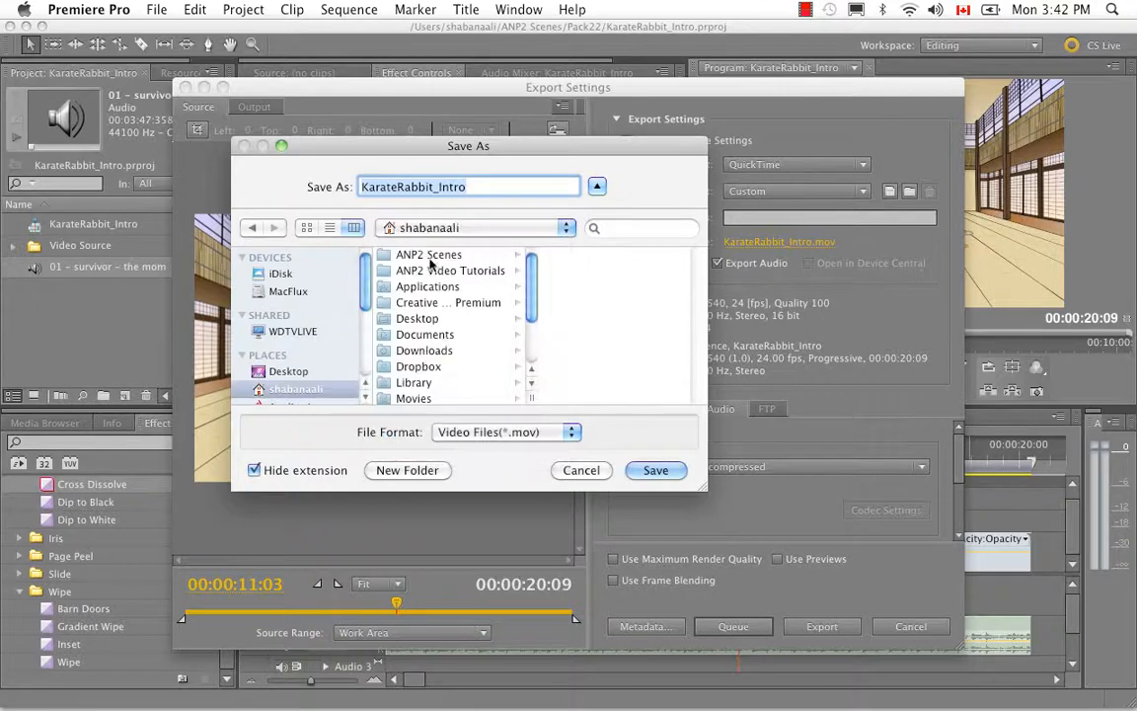
{"action": "left_click", "coordinate": [430, 256]}
{"action": "left_click", "coordinate": [583, 366]}
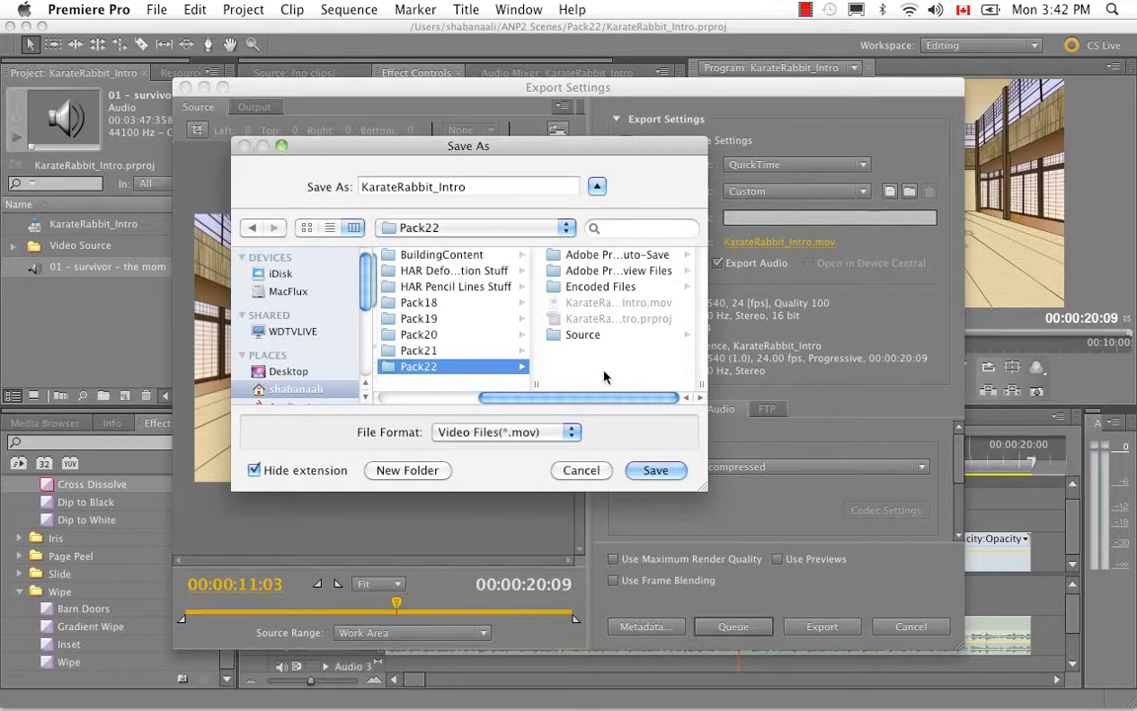
{"action": "left_click", "coordinate": [656, 471]}
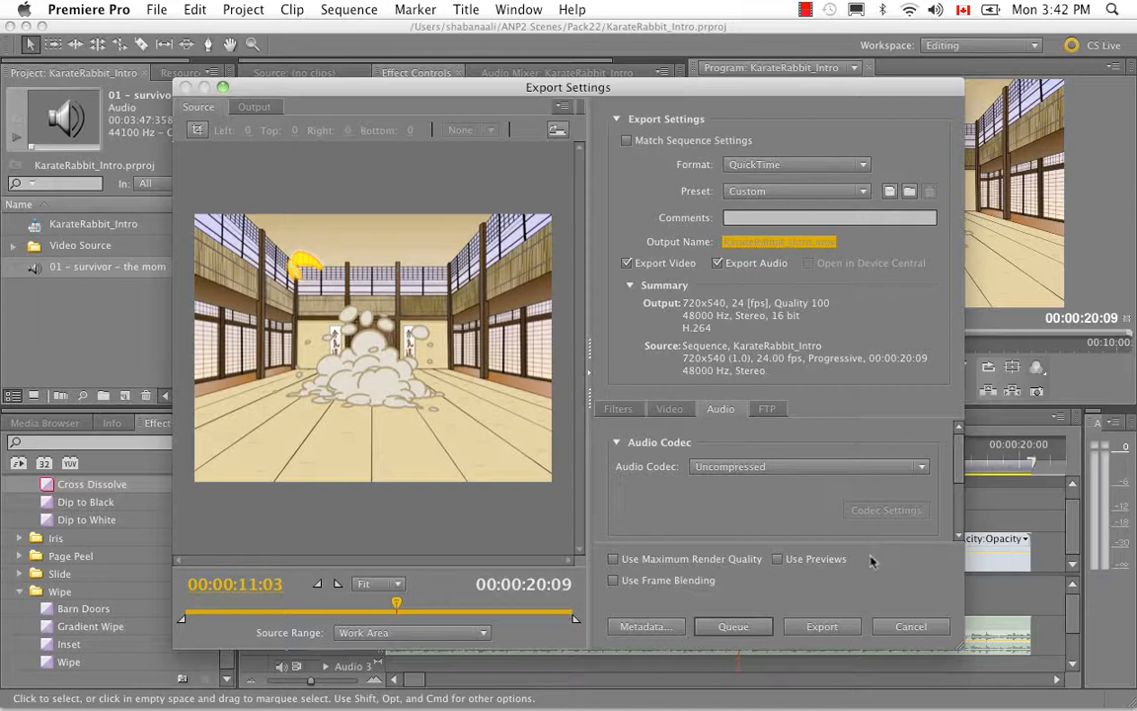
{"action": "left_click", "coordinate": [817, 626]}
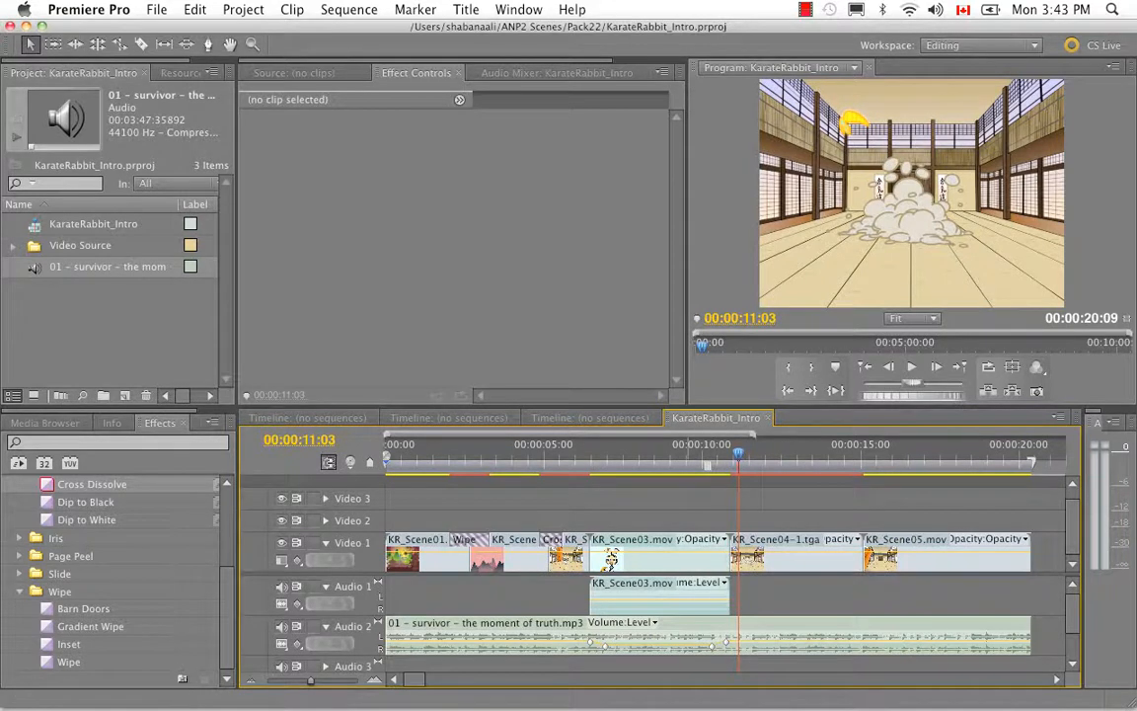
Step: Switch to Finder and locate the exported KarateRabbit_Intro.mov in the ANP2 Scenes/Pack22 folder
{"action": "left_click", "coordinate": [107, 665]}
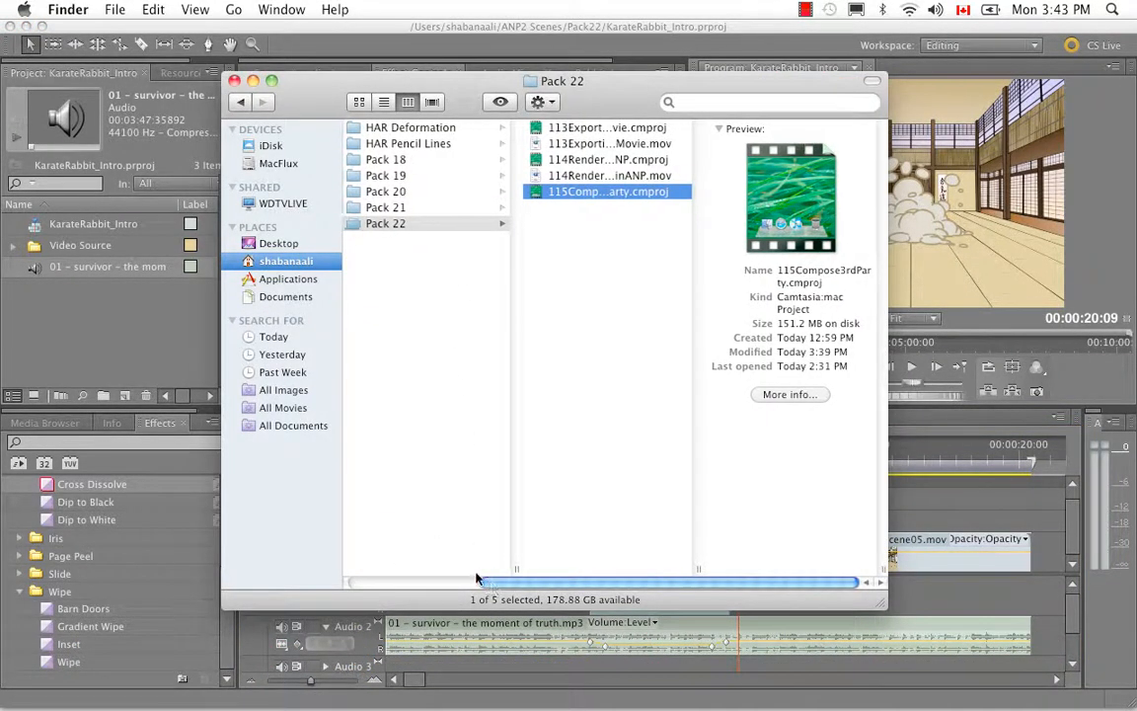
{"action": "scroll", "coordinate": [477, 545], "scroll_direction": "left", "scroll_amount": 5}
{"action": "left_click", "coordinate": [429, 130]}
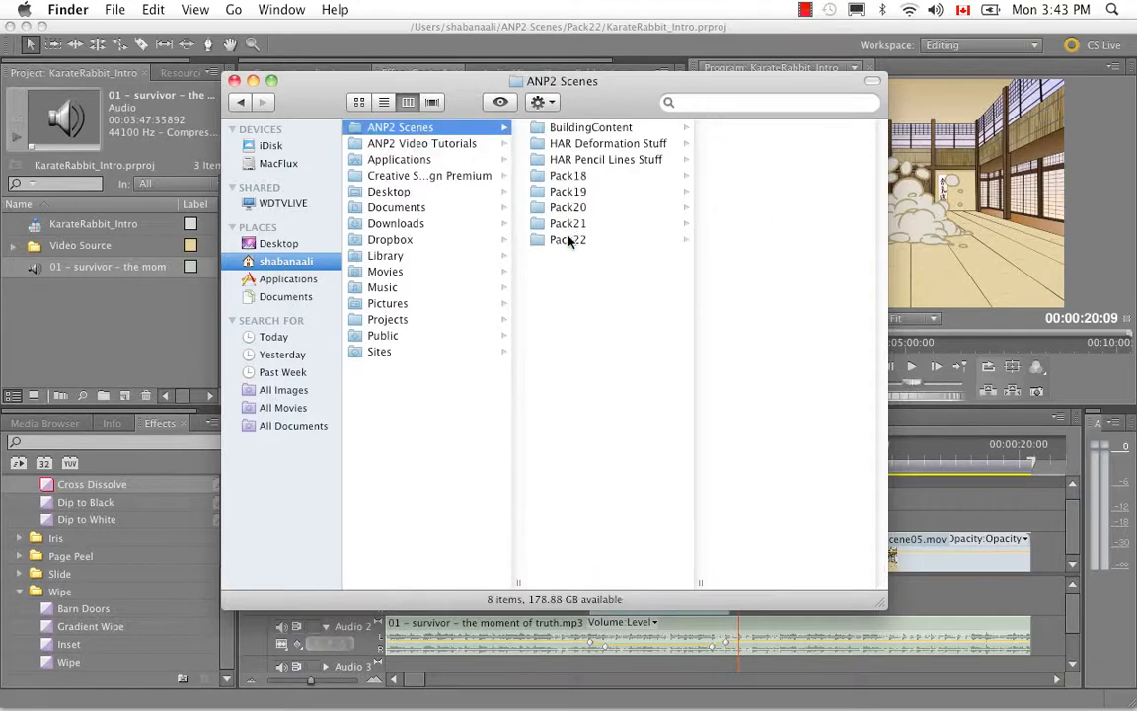
{"action": "left_click", "coordinate": [569, 240]}
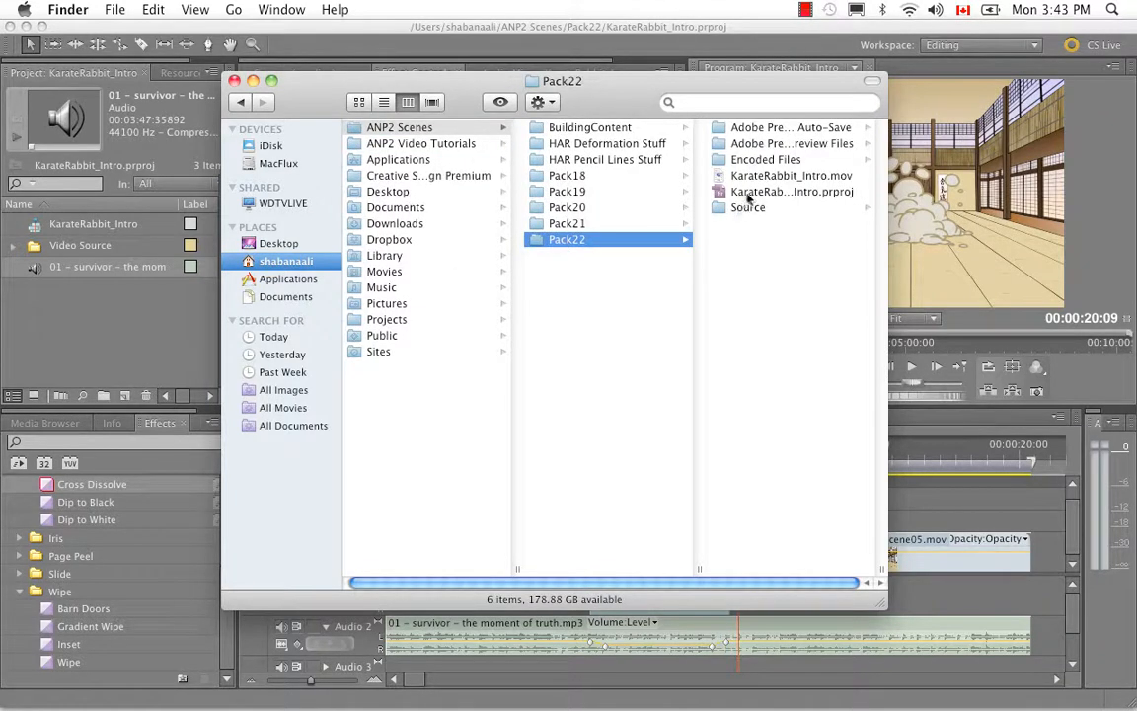
{"action": "left_click", "coordinate": [765, 176]}
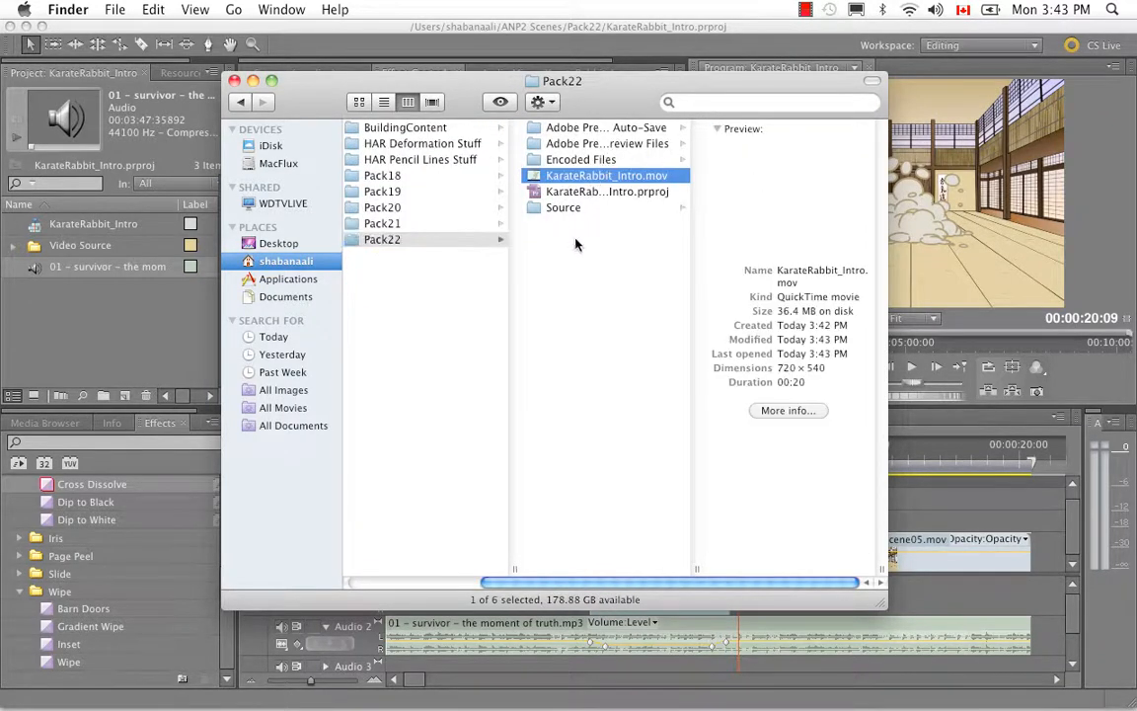
Step: Play KarateRabbit_Intro.mov in QuickTime Player at a reduced volume, and close the player and Finder windows
{"action": "right_click", "coordinate": [598, 176]}
{"action": "mouse_move", "coordinate": [655, 201]}
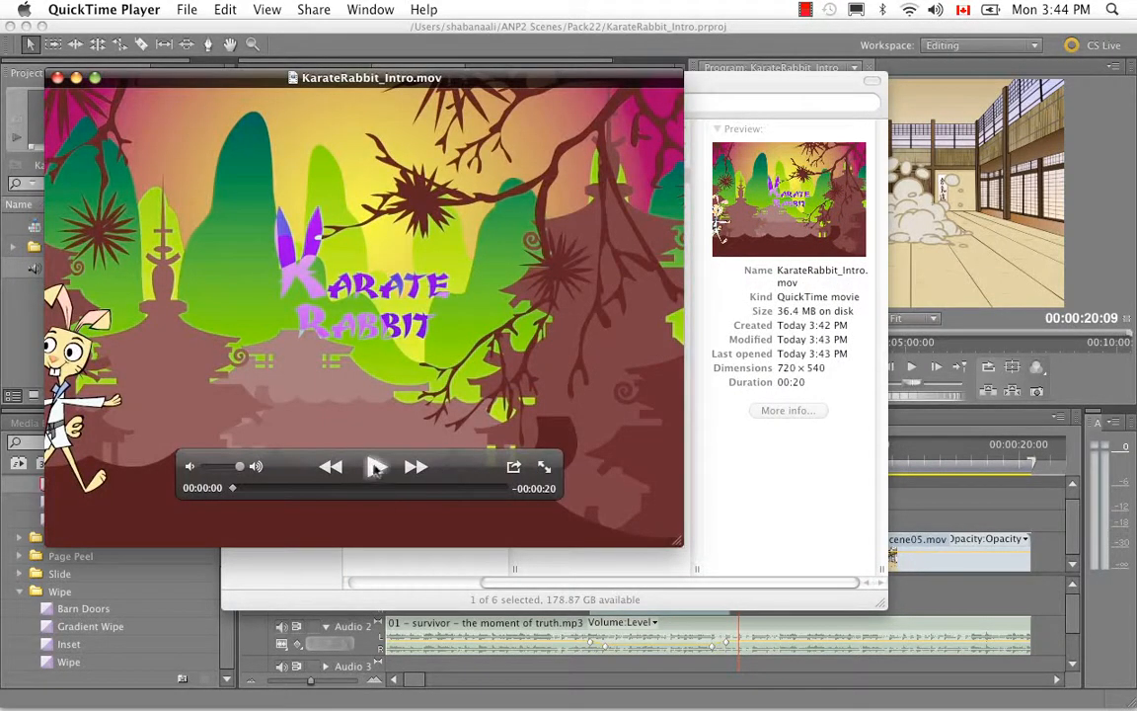
{"action": "key", "text": "space"}
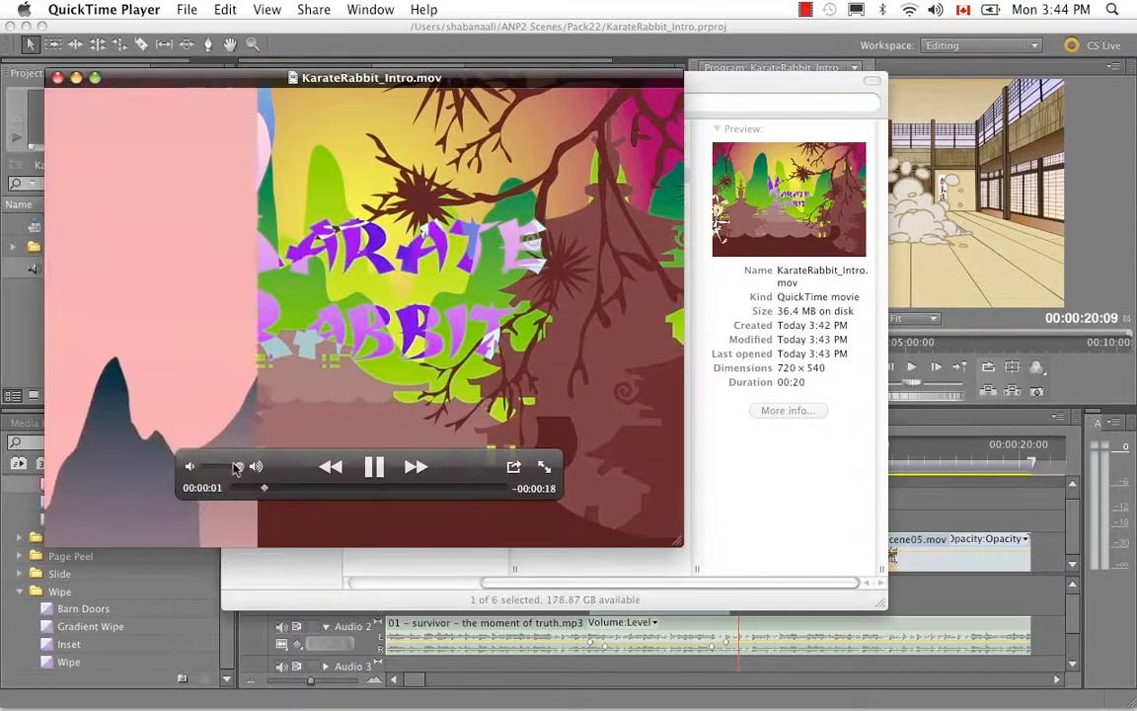
{"action": "left_click_drag", "start_coordinate": [236, 465], "coordinate": [210, 468]}
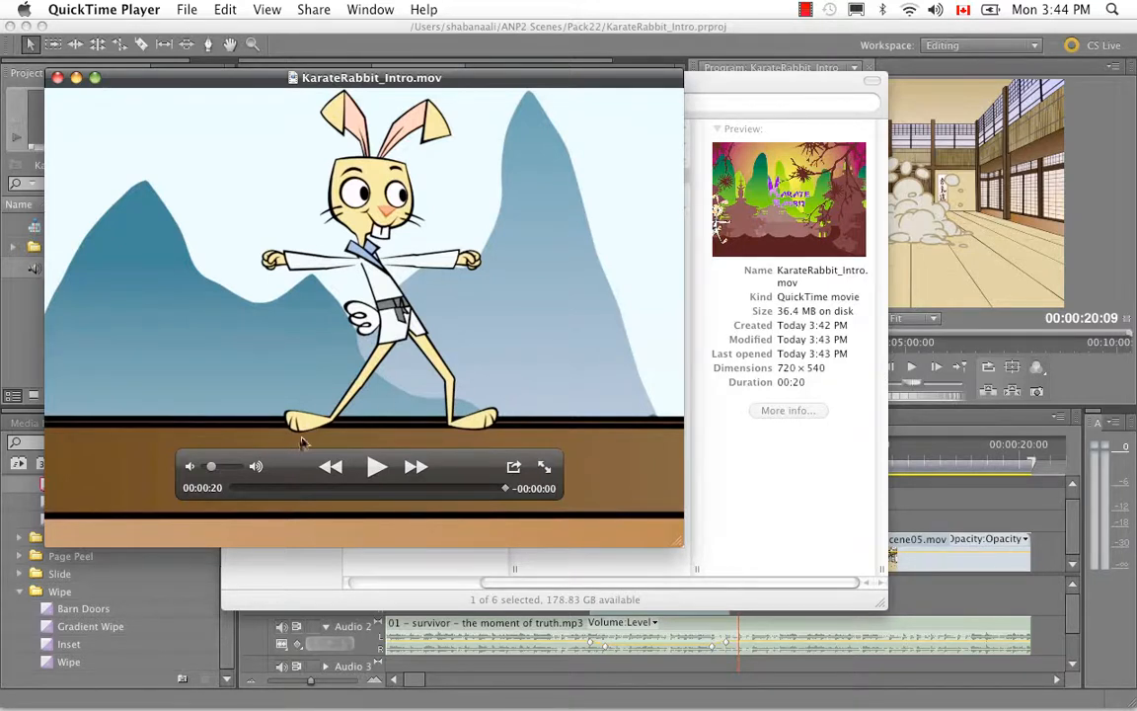
{"action": "left_click", "coordinate": [59, 78]}
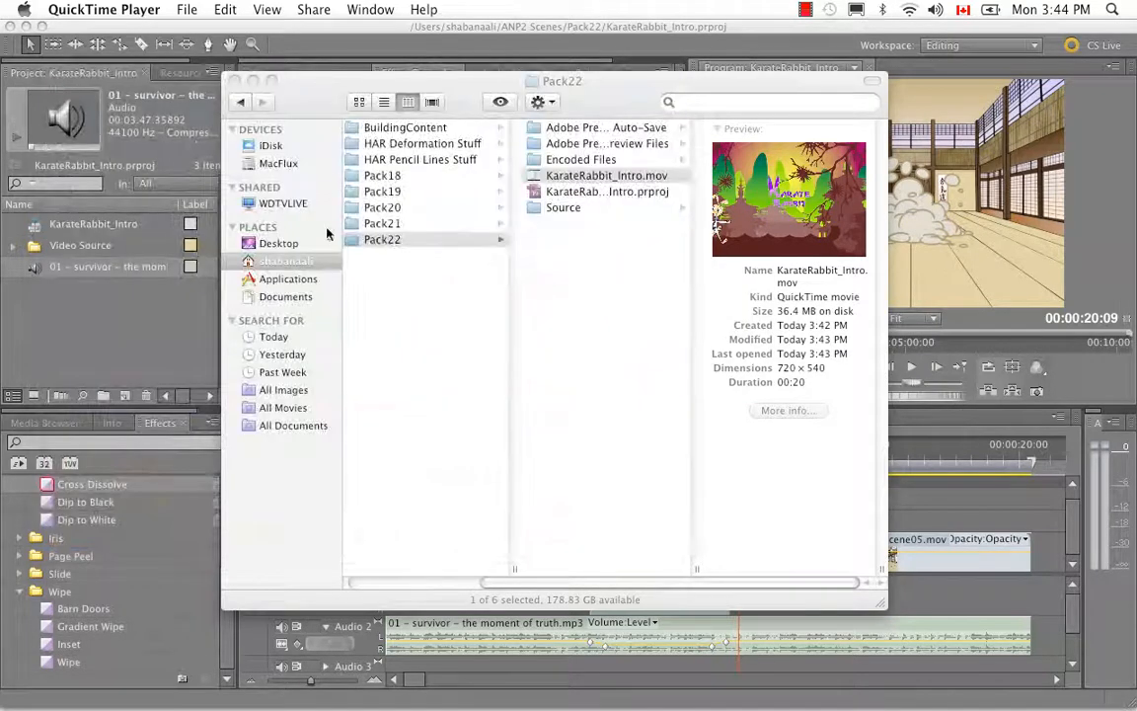
{"action": "left_click", "coordinate": [234, 80]}
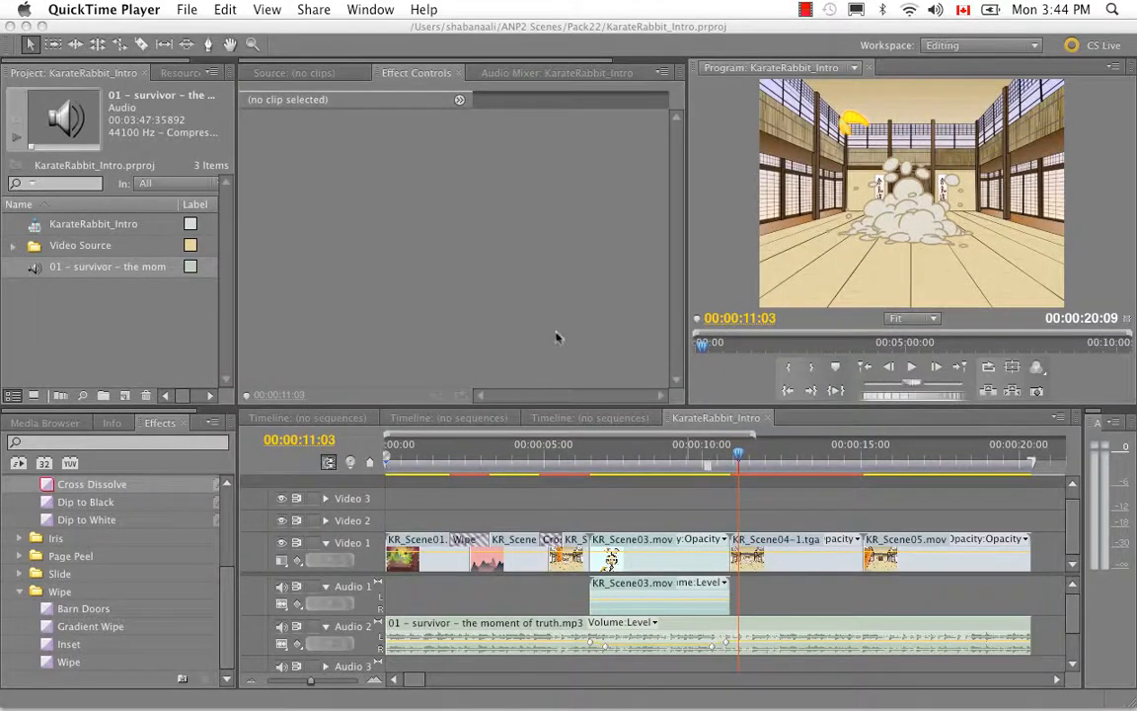